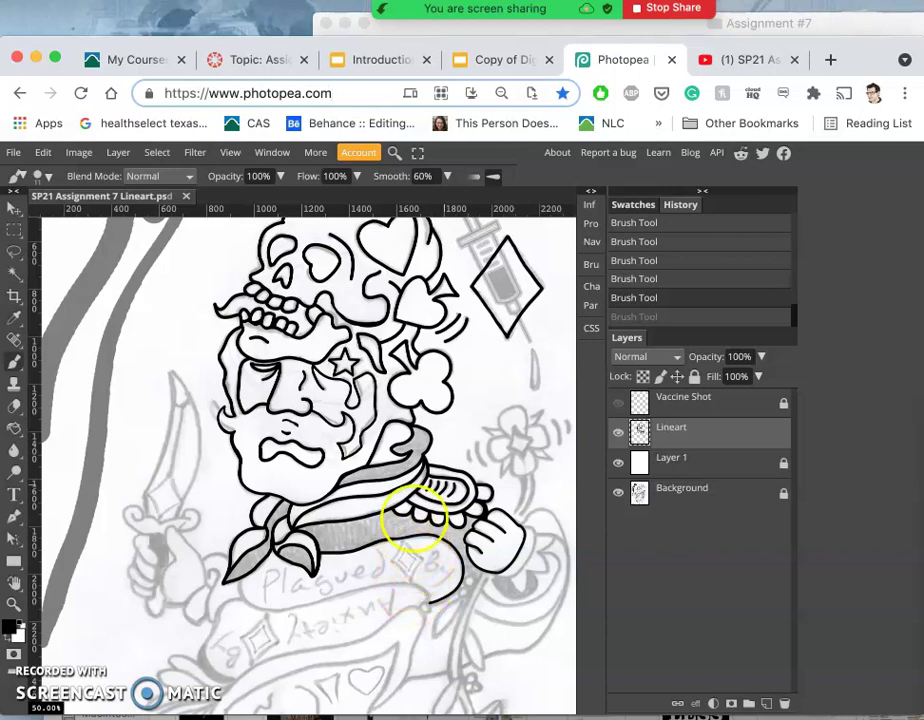
Step: Compare the drawing with the Vaccine Shot layer shown and hidden, leaving that layer hidden
{"action": "scroll", "coordinate": [322, 305], "scroll_direction": "up", "scroll_amount": 2}
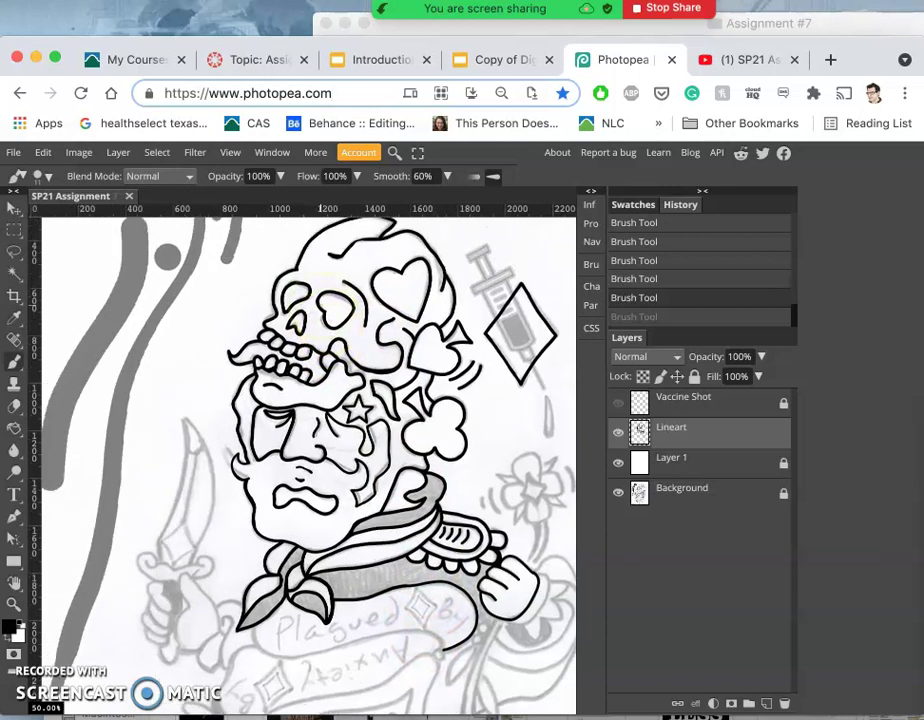
{"action": "scroll", "coordinate": [322, 305], "scroll_direction": "left", "scroll_amount": 2}
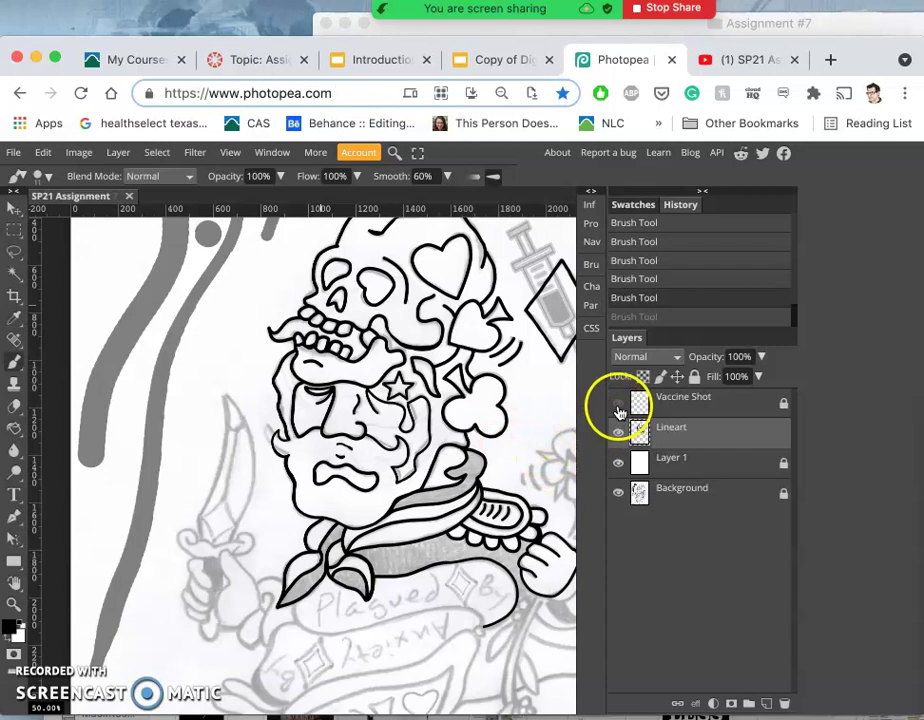
{"action": "left_click", "coordinate": [618, 404]}
{"action": "scroll", "coordinate": [536, 360], "scroll_direction": "right", "scroll_amount": 3}
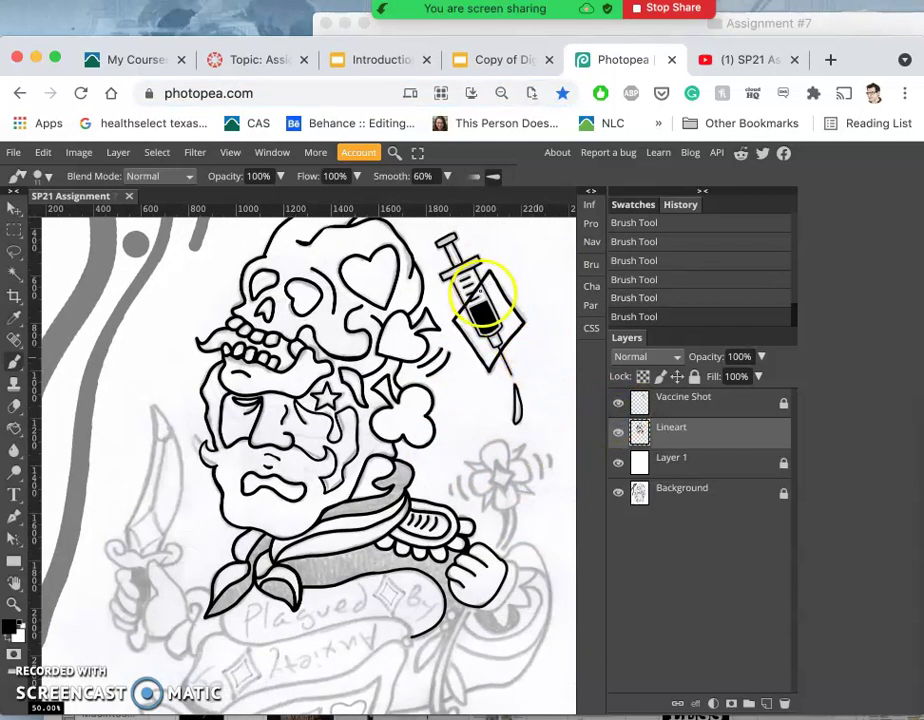
{"action": "left_click", "coordinate": [618, 405]}
{"action": "left_click", "coordinate": [618, 405]}
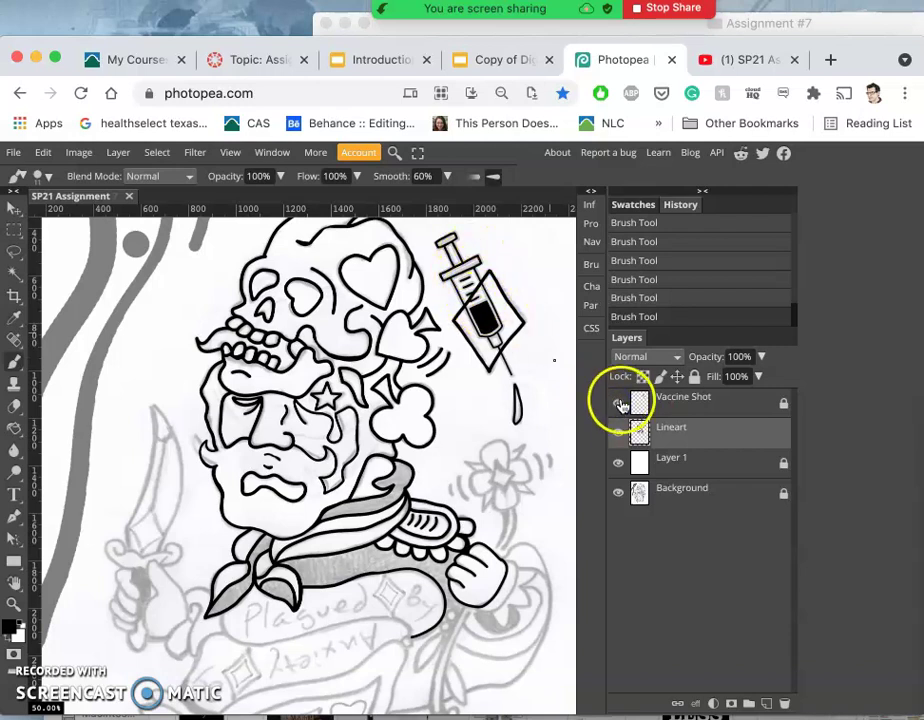
{"action": "left_click", "coordinate": [619, 404]}
Step: Set the brush size to 13 px for inking the banner around "Plagued By" on the Lineart layer
{"action": "scroll", "coordinate": [440, 385], "scroll_direction": "down", "scroll_amount": 3}
{"action": "scroll", "coordinate": [440, 385], "scroll_direction": "left", "scroll_amount": 3}
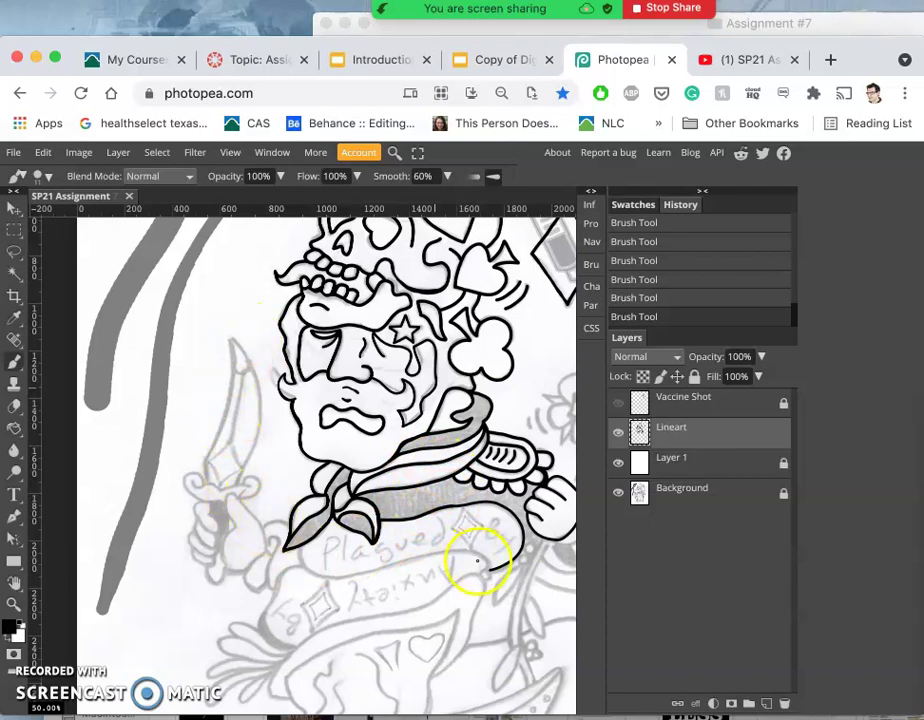
{"action": "key", "text": "super+plus"}
{"action": "scroll", "coordinate": [477, 566], "scroll_direction": "right", "scroll_amount": 4}
{"action": "scroll", "coordinate": [477, 566], "scroll_direction": "down", "scroll_amount": 2}
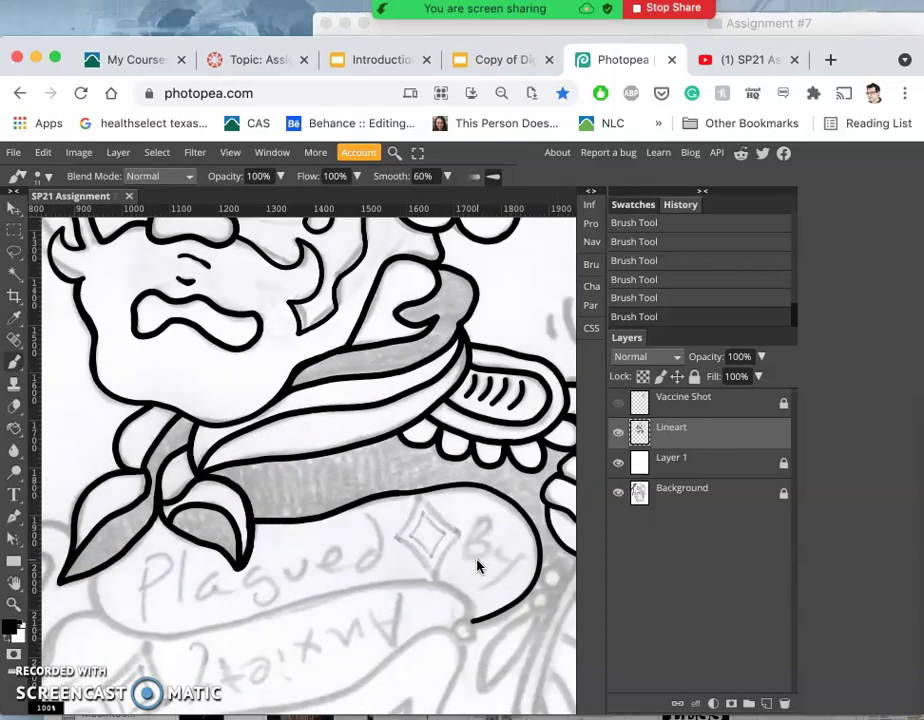
{"action": "scroll", "coordinate": [477, 566], "scroll_direction": "down", "scroll_amount": 1}
{"action": "scroll", "coordinate": [477, 566], "scroll_direction": "right", "scroll_amount": 1}
{"action": "key", "text": "super+plus"}
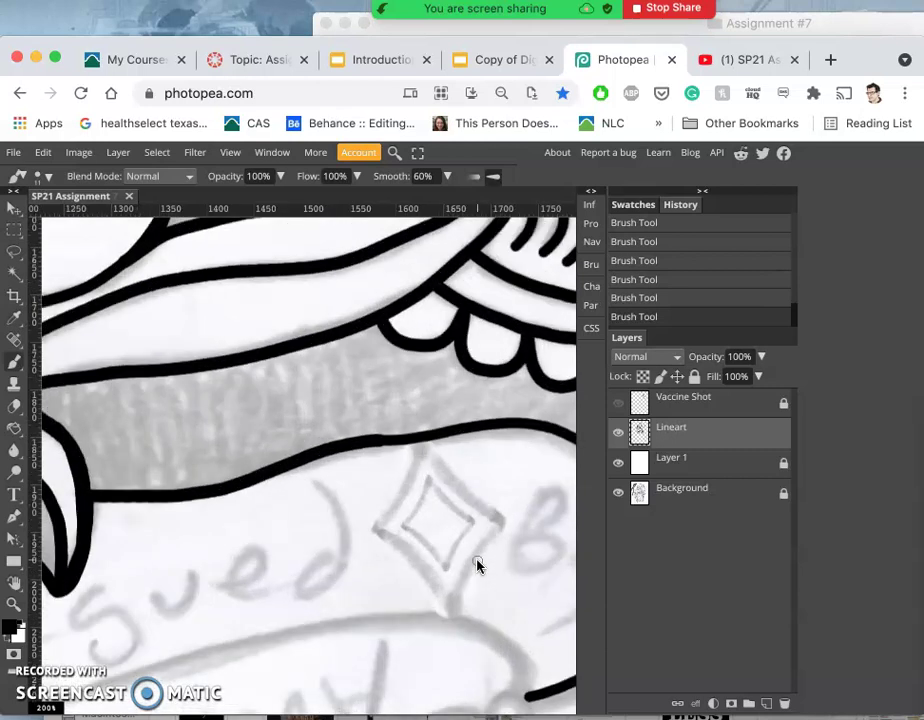
{"action": "left_click", "coordinate": [47, 183]}
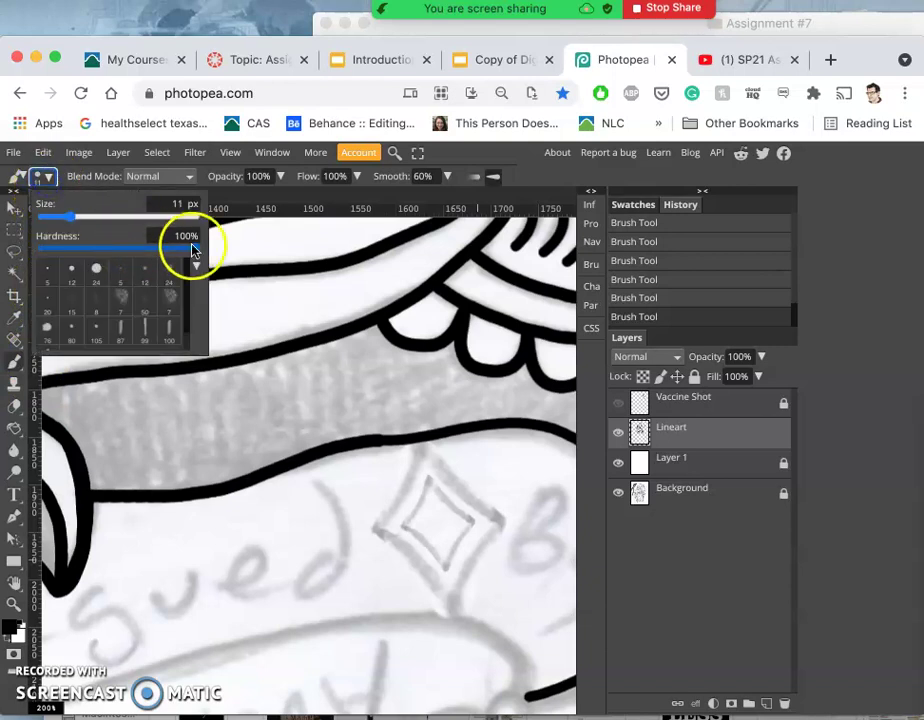
{"action": "left_click", "coordinate": [77, 216]}
{"action": "left_click_drag", "start_coordinate": [77, 216], "coordinate": [74, 217]}
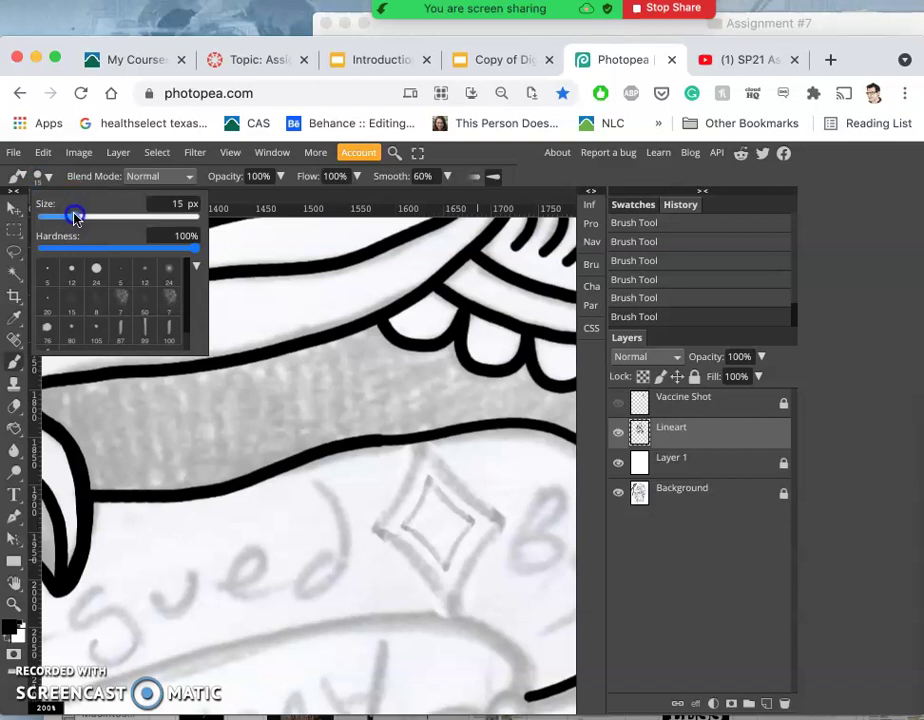
{"action": "left_click_drag", "start_coordinate": [73, 217], "coordinate": [71, 217]}
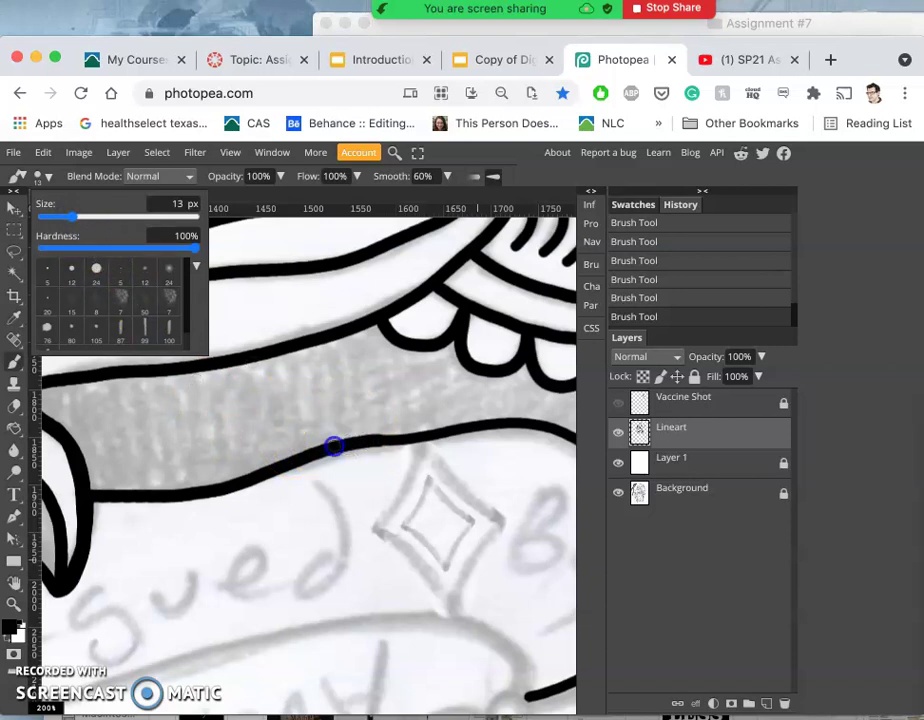
Step: Thicken the "Plagued By" banner's outline by brushing over its upper edge and around its rounded end beside the fist
{"action": "mouse_move", "coordinate": [354, 440]}
{"action": "left_mouse_down"}
{"action": "mouse_move", "coordinate": [491, 414]}
{"action": "mouse_move", "coordinate": [574, 432]}
{"action": "left_mouse_up"}
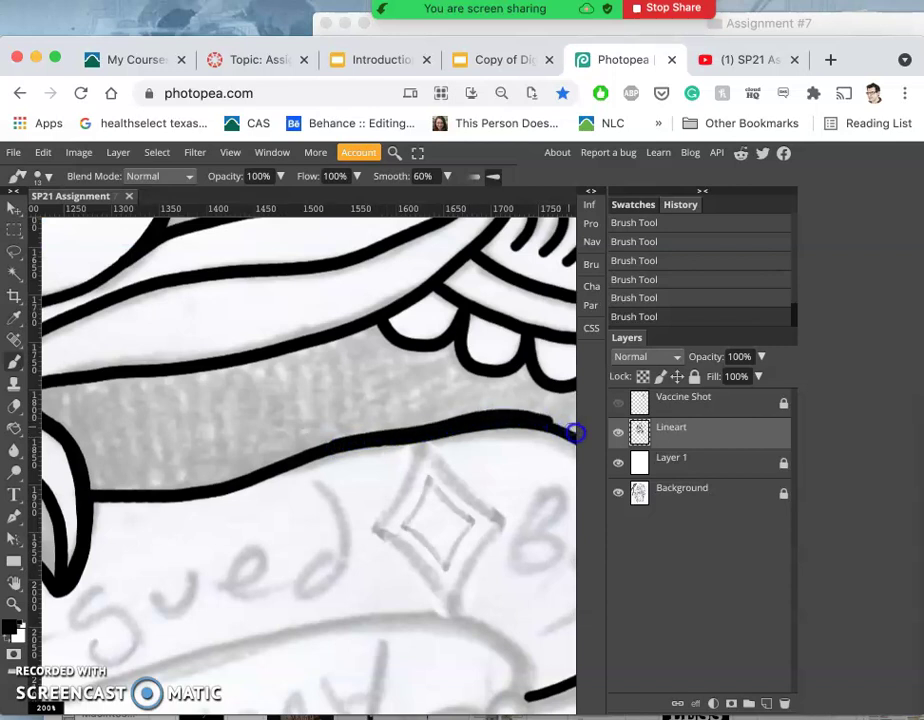
{"action": "scroll", "coordinate": [501, 440], "scroll_direction": "right", "scroll_amount": 5}
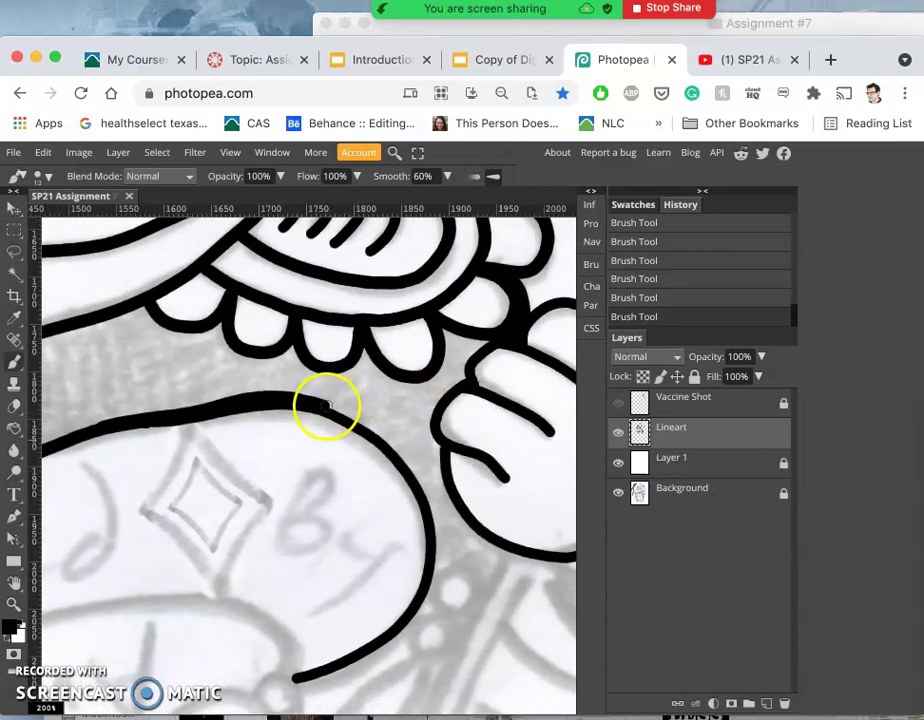
{"action": "mouse_move", "coordinate": [347, 415]}
{"action": "left_mouse_down"}
{"action": "mouse_move", "coordinate": [419, 481]}
{"action": "mouse_move", "coordinate": [438, 528]}
{"action": "mouse_move", "coordinate": [436, 575]}
{"action": "mouse_move", "coordinate": [410, 632]}
{"action": "mouse_move", "coordinate": [389, 652]}
{"action": "mouse_move", "coordinate": [279, 691]}
{"action": "left_mouse_up"}
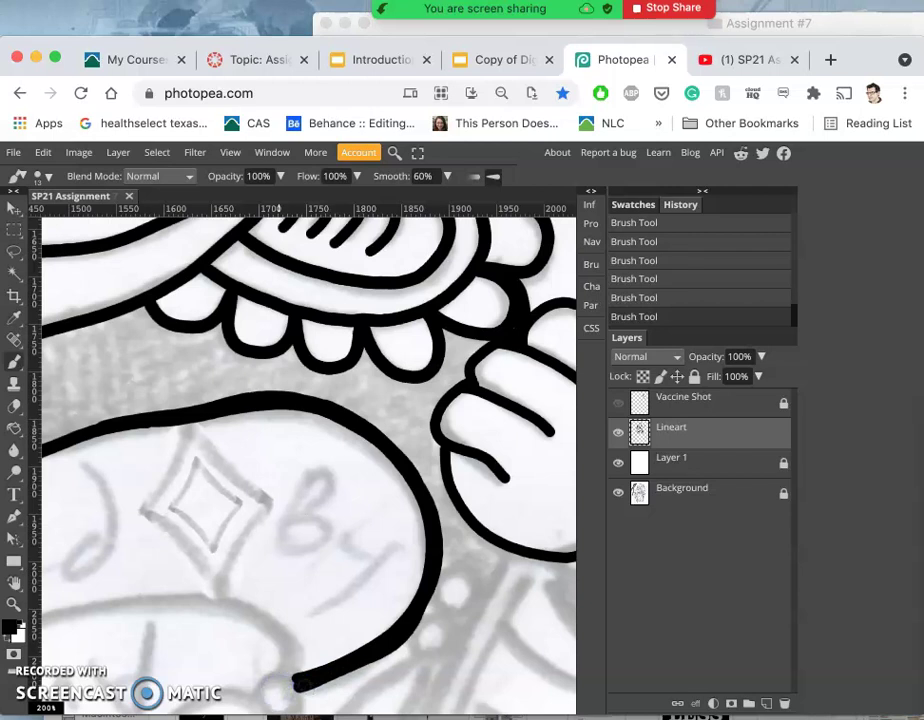
{"action": "left_click_drag", "start_coordinate": [332, 678], "coordinate": [358, 665]}
{"action": "left_click_drag", "start_coordinate": [432, 585], "coordinate": [434, 568]}
Step: Ink the small circle at the lower end of the banner's curved outline
{"action": "scroll", "coordinate": [316, 687], "scroll_direction": "down", "scroll_amount": 3}
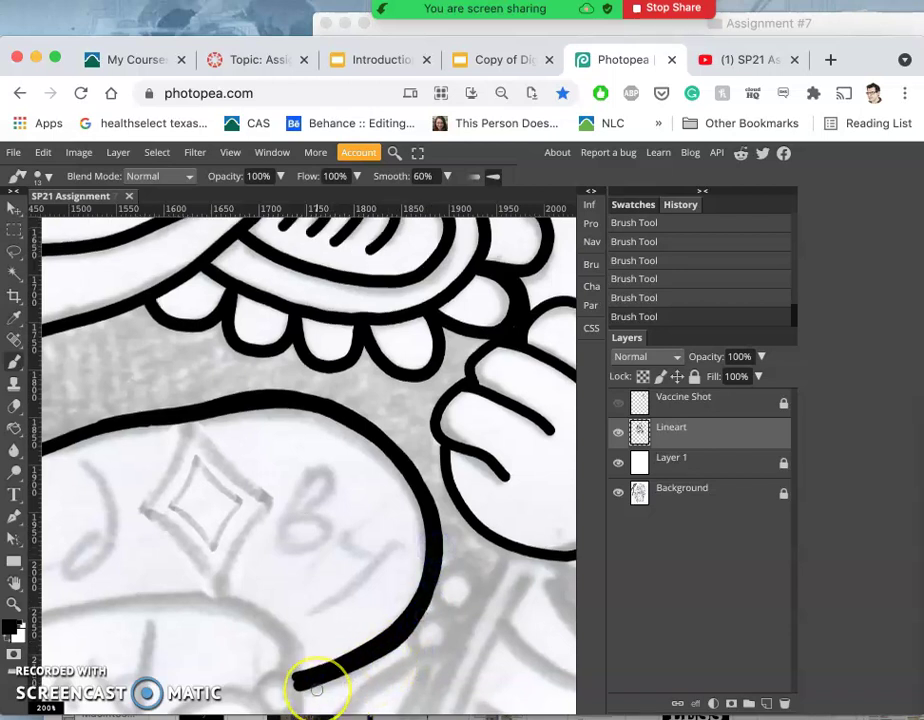
{"action": "scroll", "coordinate": [317, 690], "scroll_direction": "down", "scroll_amount": 1}
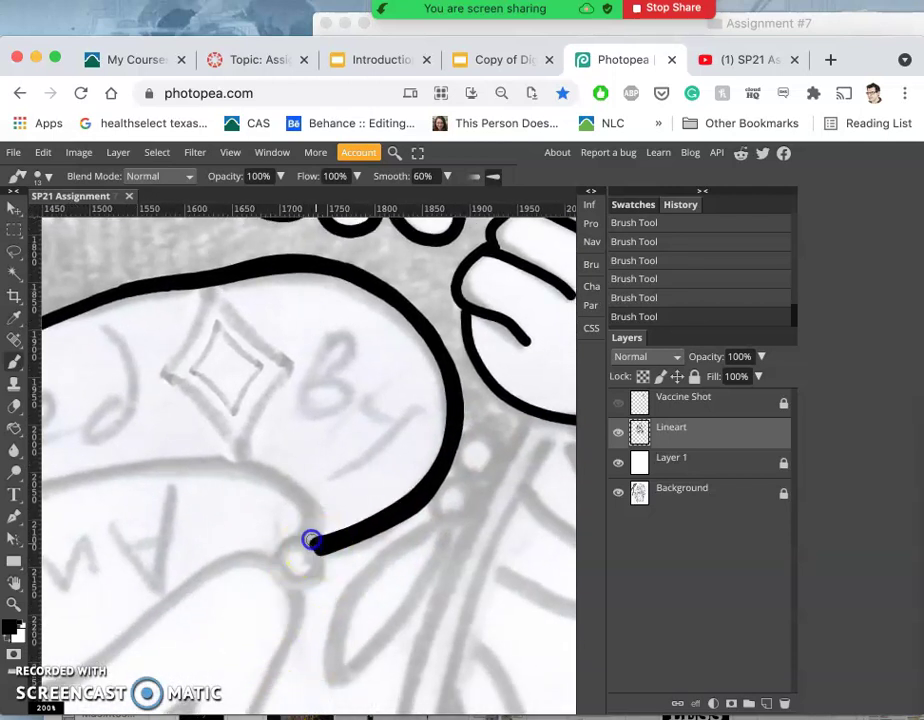
{"action": "mouse_move", "coordinate": [297, 535]}
{"action": "left_mouse_down"}
{"action": "mouse_move", "coordinate": [266, 557]}
{"action": "mouse_move", "coordinate": [268, 582]}
{"action": "mouse_move", "coordinate": [296, 600]}
{"action": "mouse_move", "coordinate": [320, 592]}
{"action": "mouse_move", "coordinate": [330, 575]}
{"action": "mouse_move", "coordinate": [322, 545]}
{"action": "left_mouse_up"}
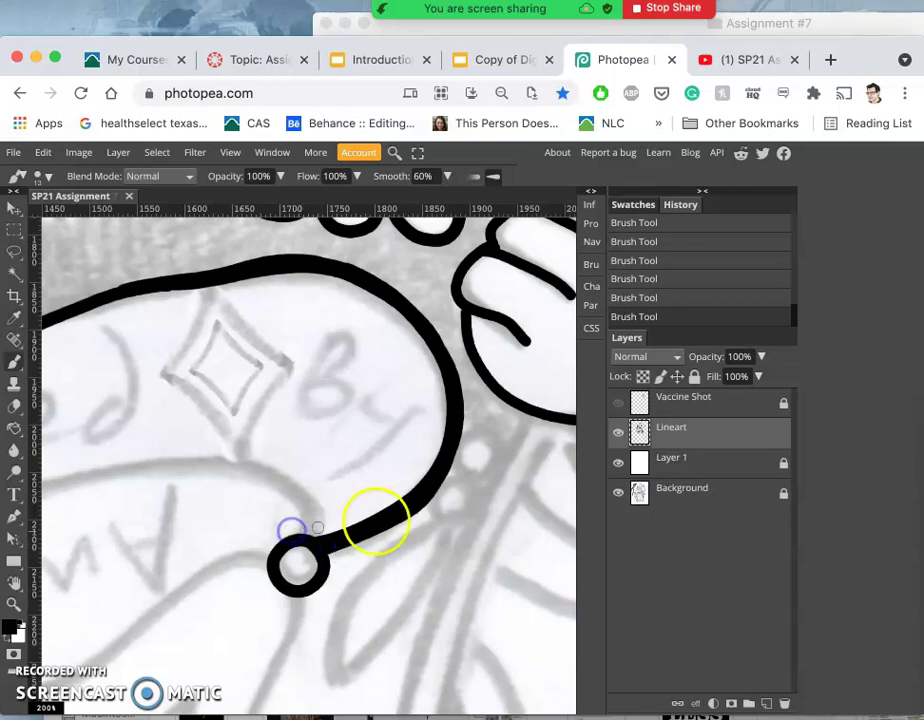
Step: Ink the second small circle against the banner's outer edge just below the fist, redoing its upper contour and thickening it
{"action": "mouse_move", "coordinate": [484, 431]}
{"action": "left_mouse_down"}
{"action": "mouse_move", "coordinate": [467, 433]}
{"action": "mouse_move", "coordinate": [450, 453]}
{"action": "mouse_move", "coordinate": [454, 476]}
{"action": "mouse_move", "coordinate": [470, 487]}
{"action": "mouse_move", "coordinate": [499, 474]}
{"action": "mouse_move", "coordinate": [507, 452]}
{"action": "mouse_move", "coordinate": [485, 425]}
{"action": "left_mouse_up"}
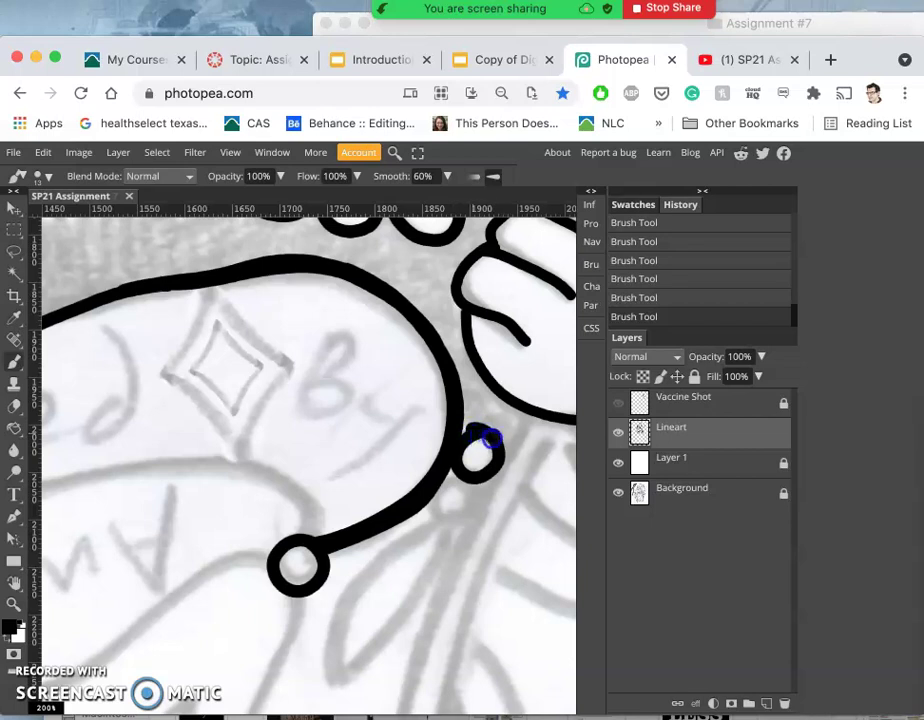
{"action": "mouse_move", "coordinate": [489, 437]}
{"action": "left_mouse_down"}
{"action": "mouse_move", "coordinate": [453, 433]}
{"action": "mouse_move", "coordinate": [465, 430]}
{"action": "left_mouse_up"}
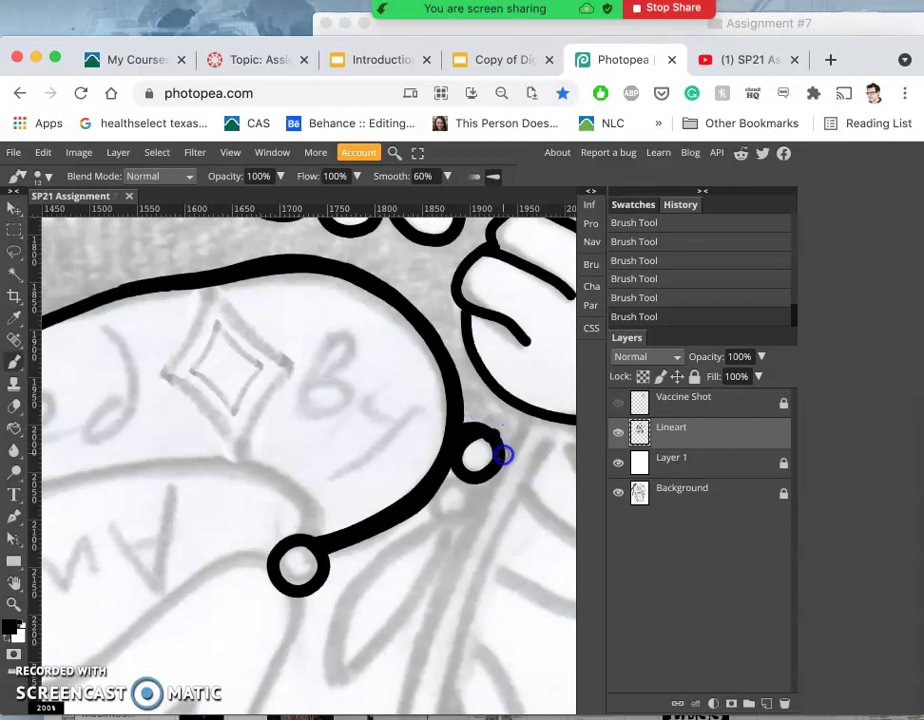
{"action": "key", "text": "ctrl+z"}
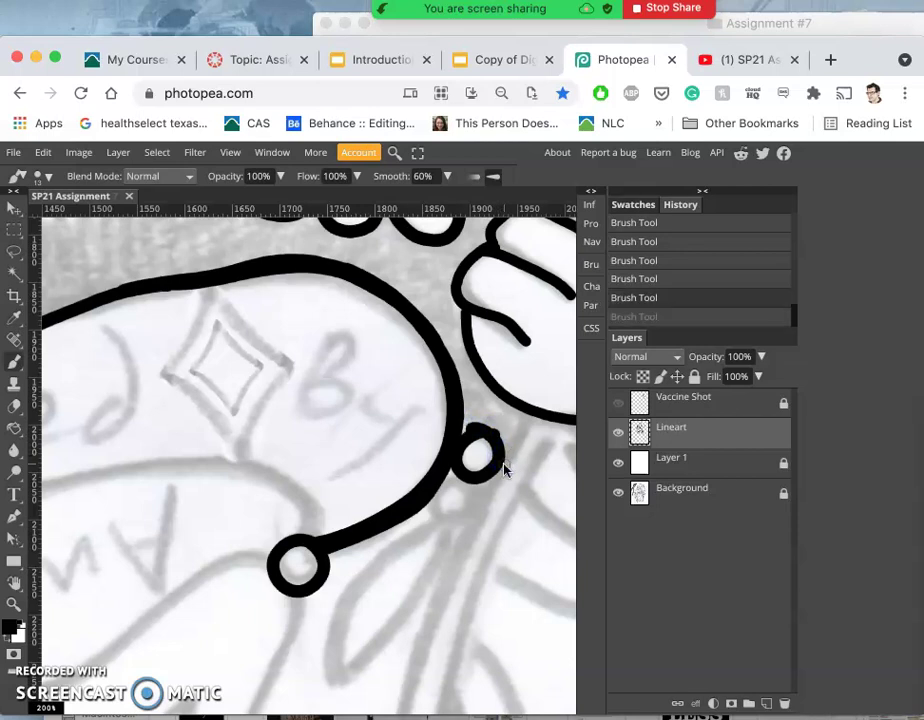
{"action": "left_click_drag", "start_coordinate": [470, 441], "coordinate": [462, 430]}
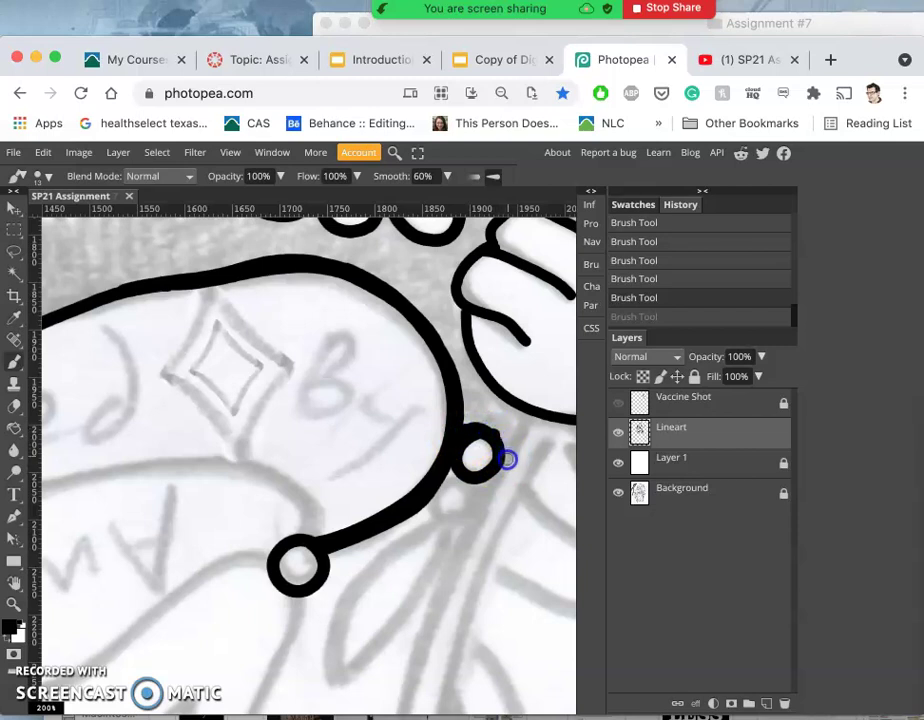
{"action": "left_click_drag", "start_coordinate": [501, 466], "coordinate": [503, 466]}
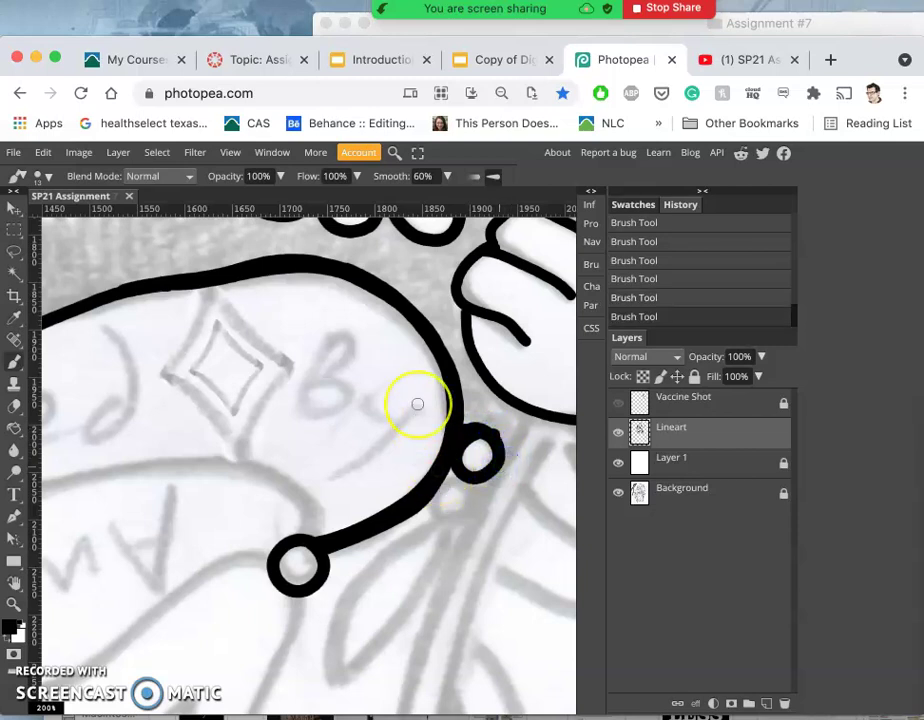
{"action": "scroll", "coordinate": [418, 404], "scroll_direction": "up", "scroll_amount": 2}
{"action": "scroll", "coordinate": [418, 404], "scroll_direction": "left", "scroll_amount": 2}
{"action": "scroll", "coordinate": [418, 404], "scroll_direction": "down", "scroll_amount": 1}
{"action": "scroll", "coordinate": [417, 403], "scroll_direction": "down", "scroll_amount": 4}
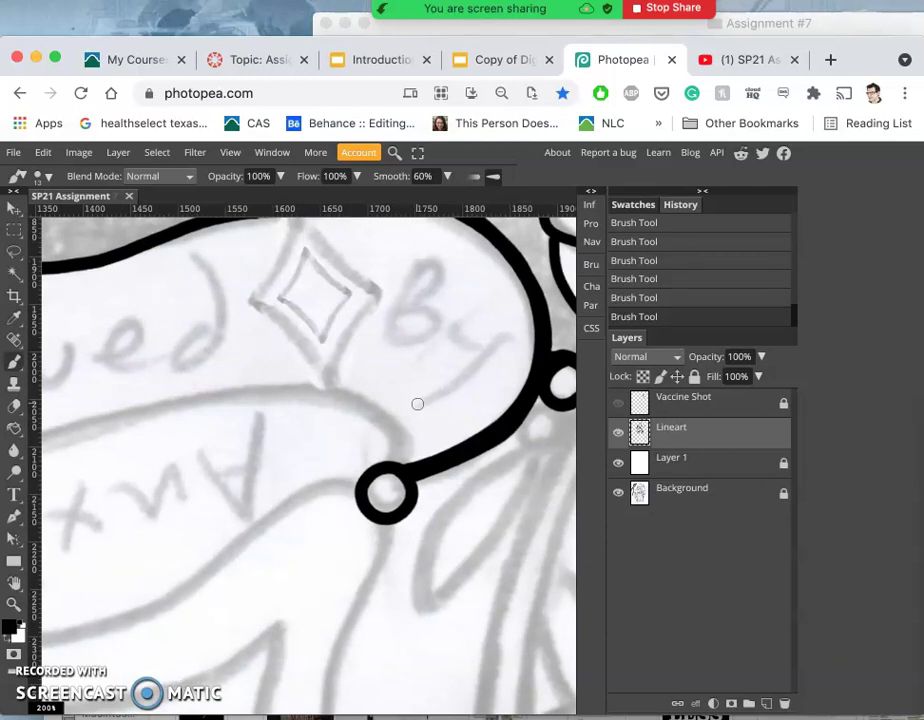
{"action": "scroll", "coordinate": [429, 387], "scroll_direction": "up", "scroll_amount": 4}
{"action": "scroll", "coordinate": [429, 387], "scroll_direction": "right", "scroll_amount": 5}
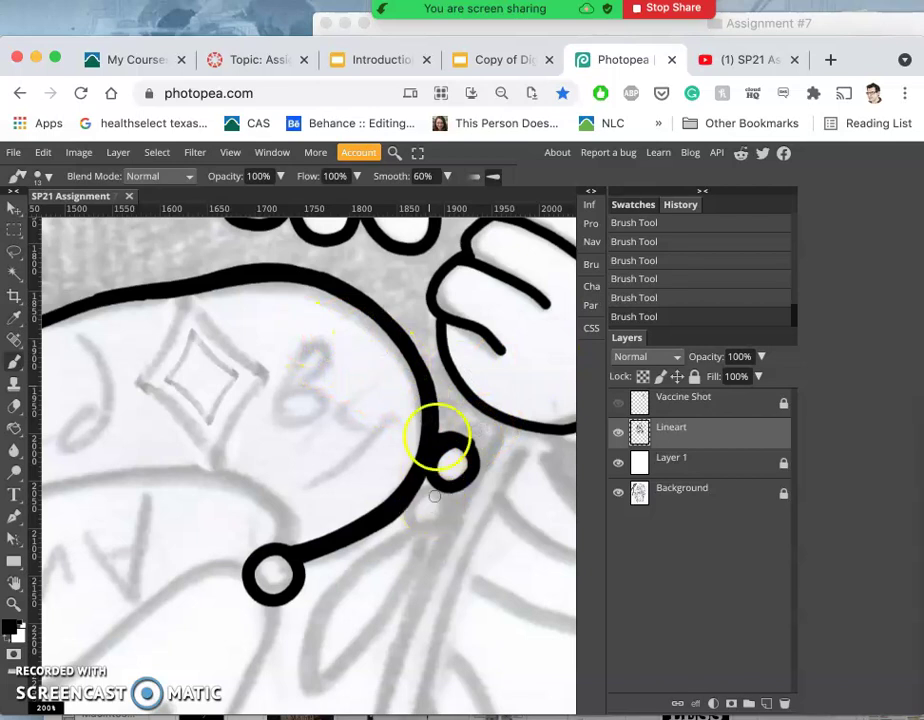
{"action": "left_click", "coordinate": [457, 440]}
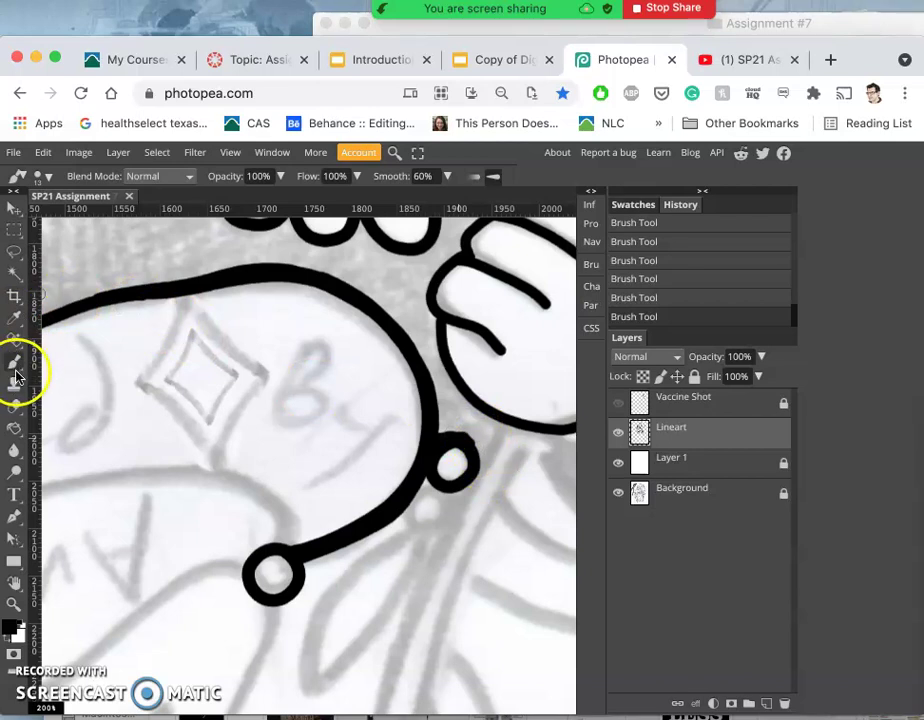
Step: Erase the excess ink along the upper edge of the circle below the fist, cleaning the corner where it meets the banner
{"action": "left_click", "coordinate": [15, 406]}
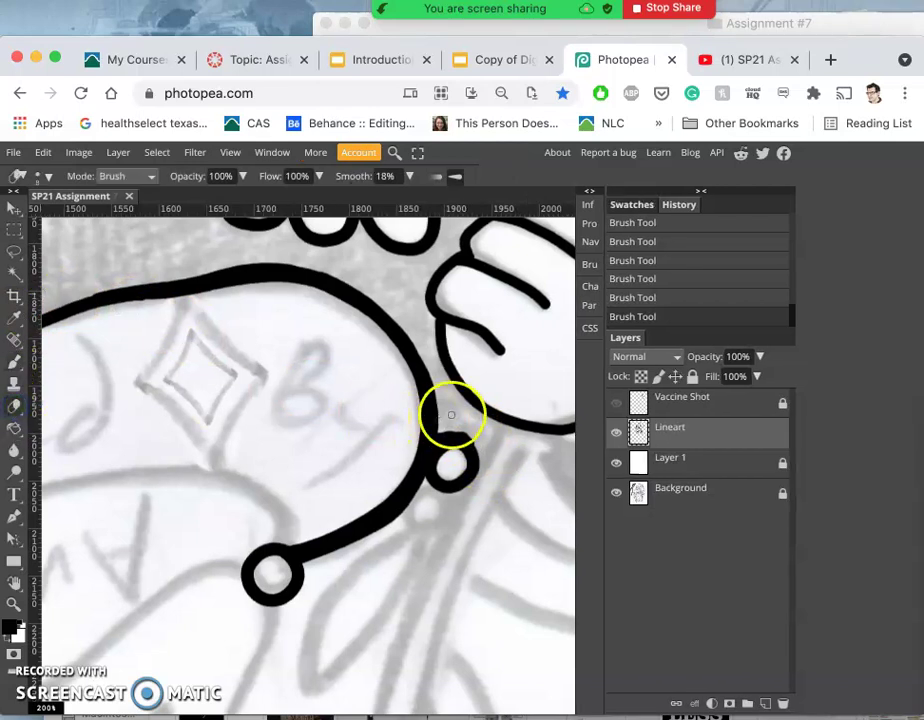
{"action": "scroll", "coordinate": [451, 414], "scroll_direction": "up", "scroll_amount": 5}
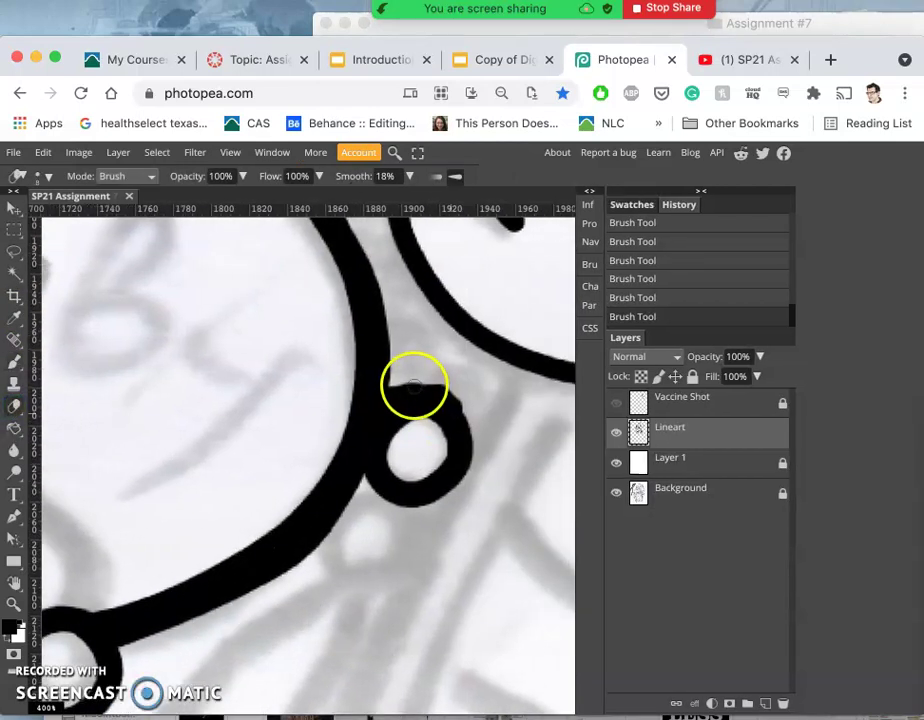
{"action": "left_click_drag", "start_coordinate": [414, 383], "coordinate": [409, 375]}
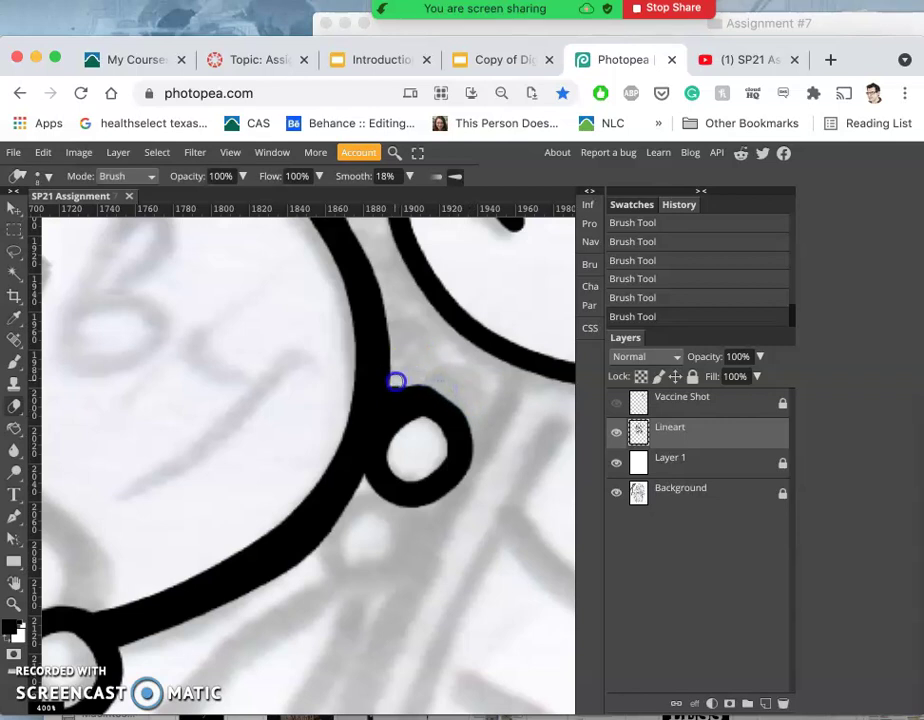
{"action": "left_click", "coordinate": [397, 381]}
{"action": "left_click", "coordinate": [397, 381]}
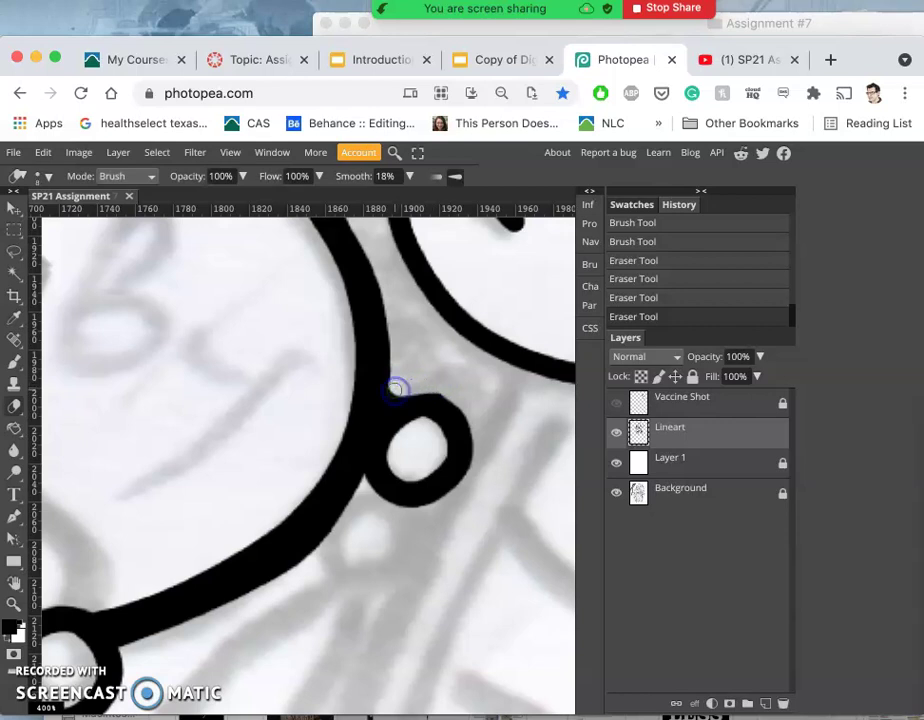
{"action": "left_click", "coordinate": [434, 386]}
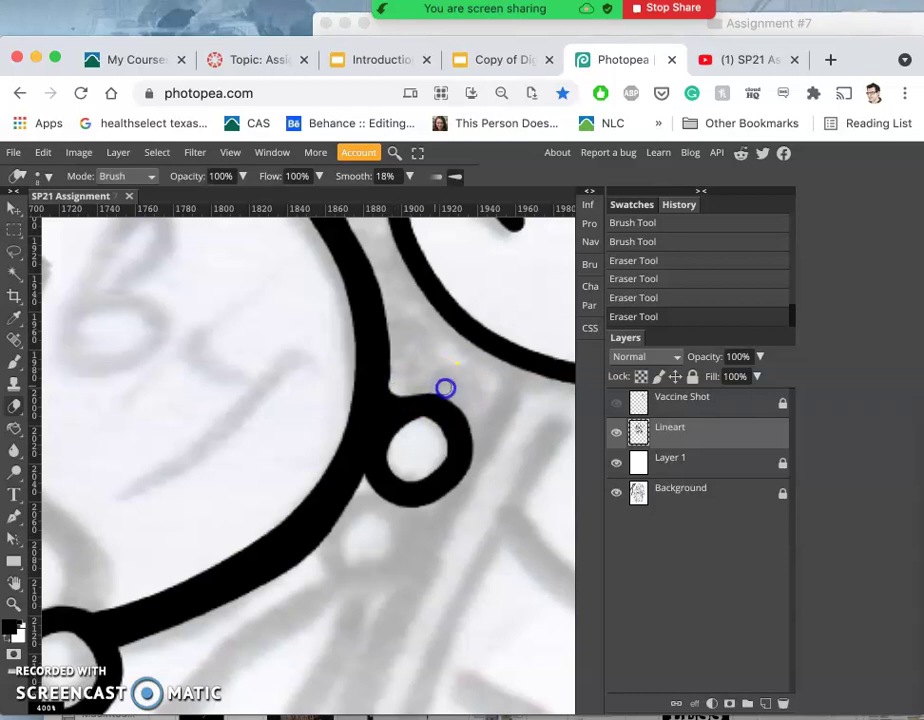
Step: Check the inked lineart on its own by hiding the Background sketch layer, leaving the sketch shown again
{"action": "scroll", "coordinate": [451, 392], "scroll_direction": "down", "scroll_amount": 6}
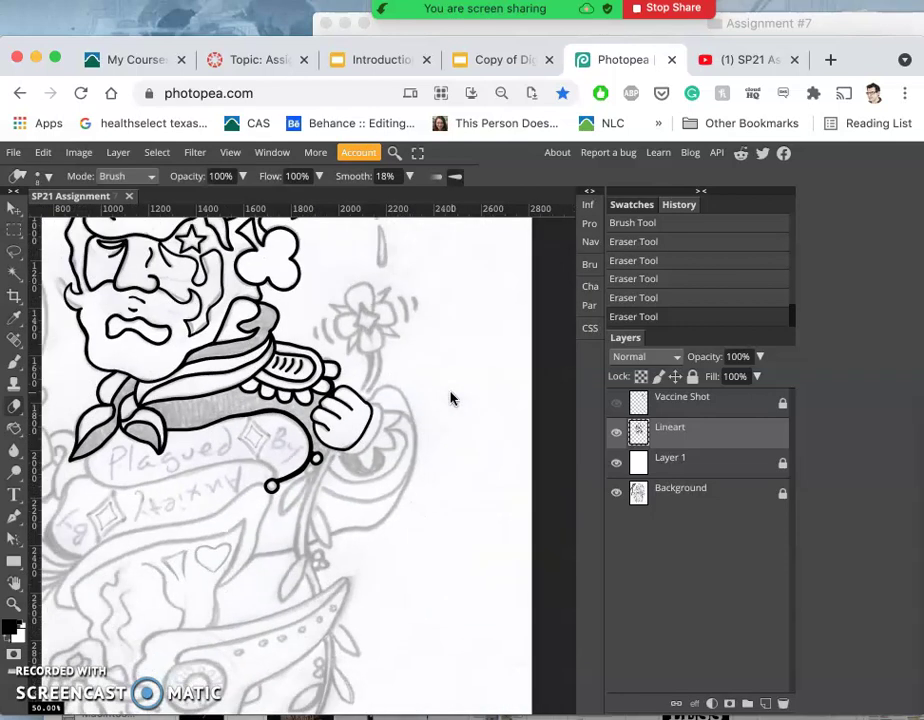
{"action": "scroll", "coordinate": [363, 391], "scroll_direction": "up", "scroll_amount": 2}
{"action": "scroll", "coordinate": [363, 391], "scroll_direction": "left", "scroll_amount": 2}
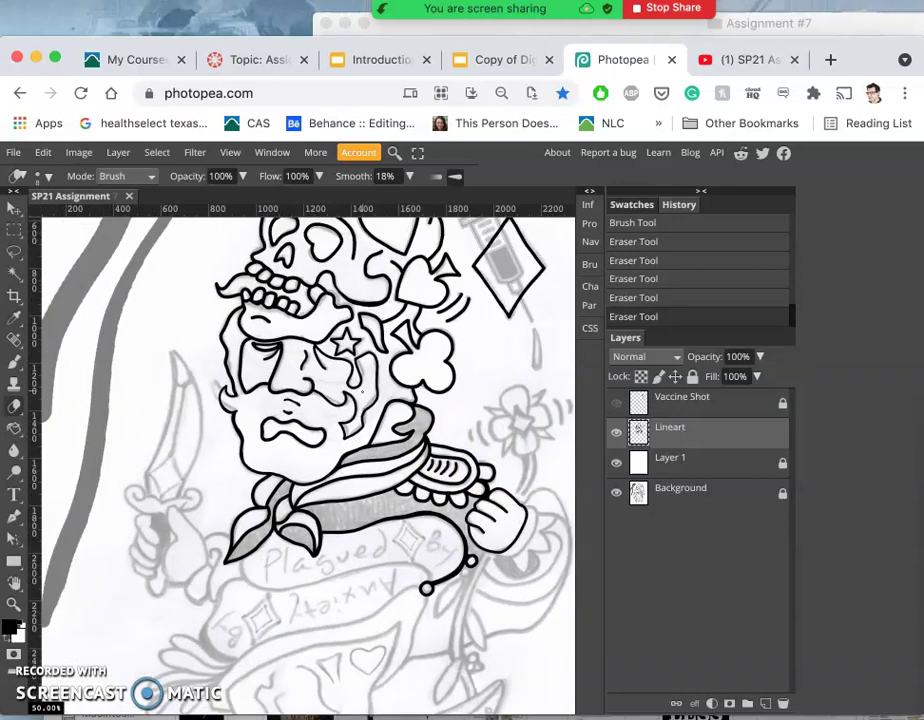
{"action": "scroll", "coordinate": [300, 430], "scroll_direction": "up", "scroll_amount": 2}
{"action": "left_click", "coordinate": [616, 493]}
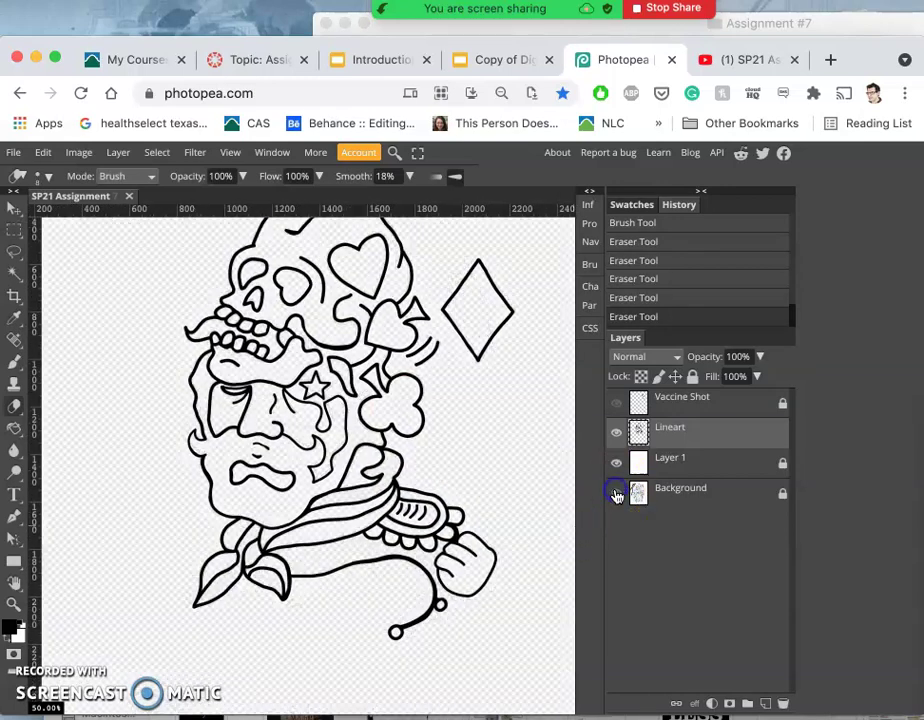
{"action": "left_click", "coordinate": [616, 493]}
Step: Ink the top and thumb-side edge of the dagger handle, and the hand's lower contour up to the wrist
{"action": "scroll", "coordinate": [357, 586], "scroll_direction": "up", "scroll_amount": 5}
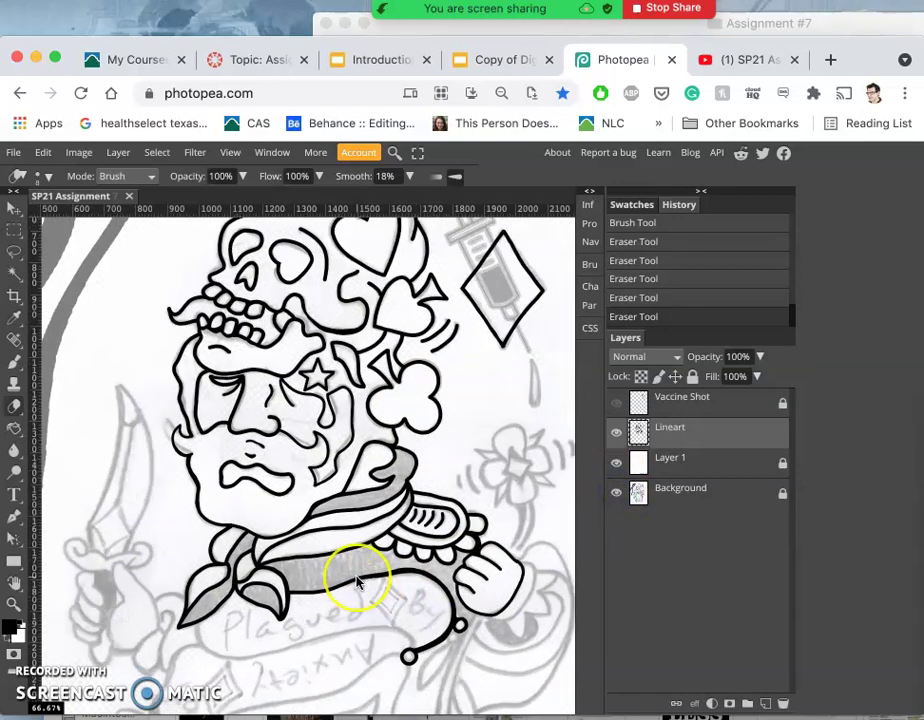
{"action": "scroll", "coordinate": [357, 583], "scroll_direction": "down", "scroll_amount": 10}
{"action": "scroll", "coordinate": [357, 583], "scroll_direction": "left", "scroll_amount": 5}
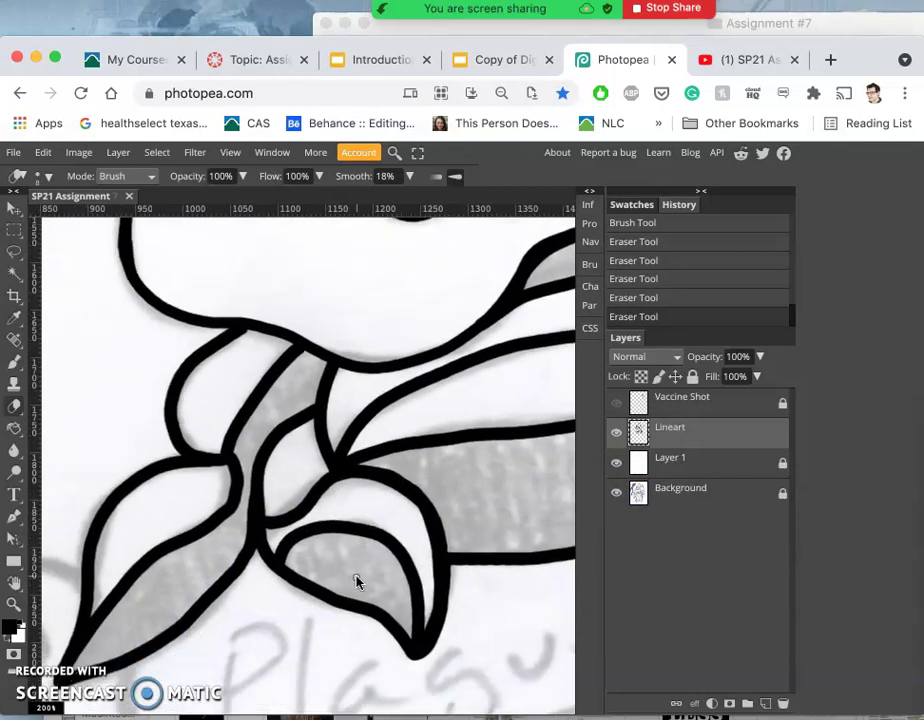
{"action": "scroll", "coordinate": [357, 583], "scroll_direction": "left", "scroll_amount": 7}
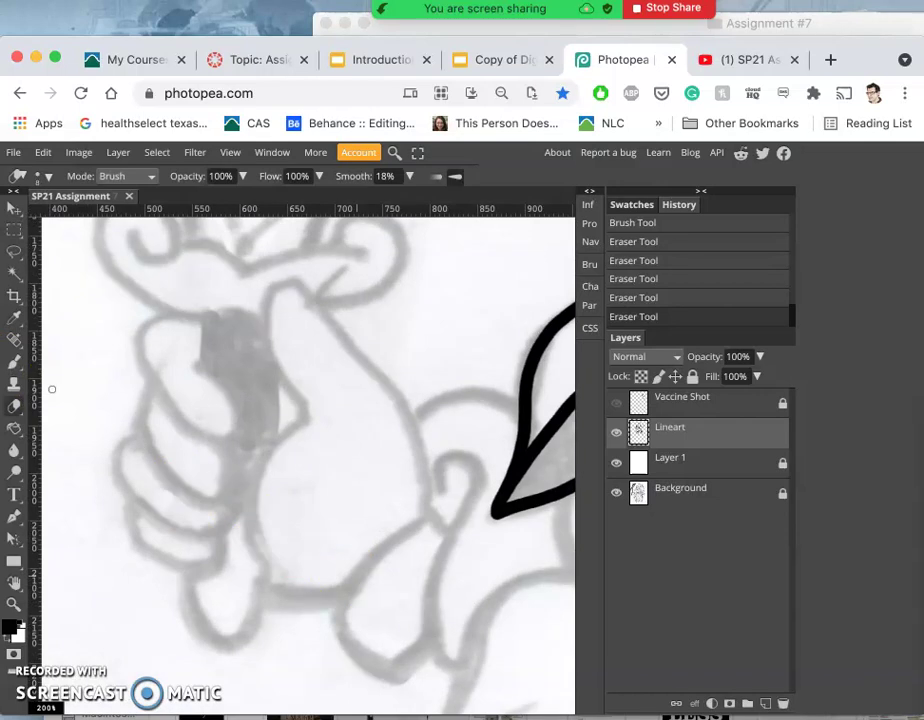
{"action": "left_click", "coordinate": [14, 364]}
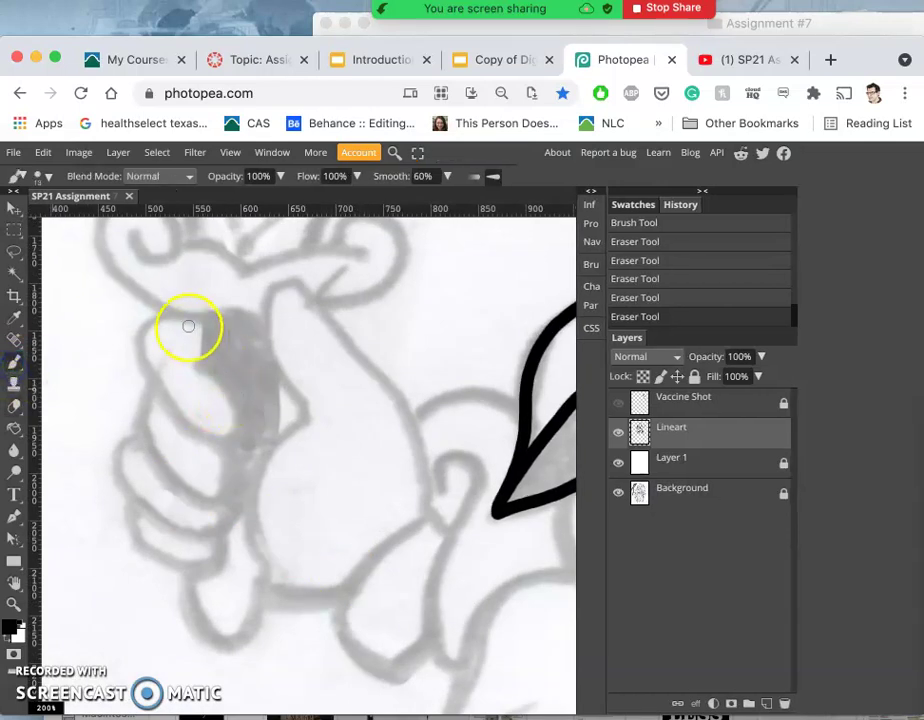
{"action": "mouse_move", "coordinate": [204, 318]}
{"action": "left_mouse_down"}
{"action": "mouse_move", "coordinate": [198, 378]}
{"action": "mouse_move", "coordinate": [218, 338]}
{"action": "mouse_move", "coordinate": [205, 325]}
{"action": "left_mouse_up"}
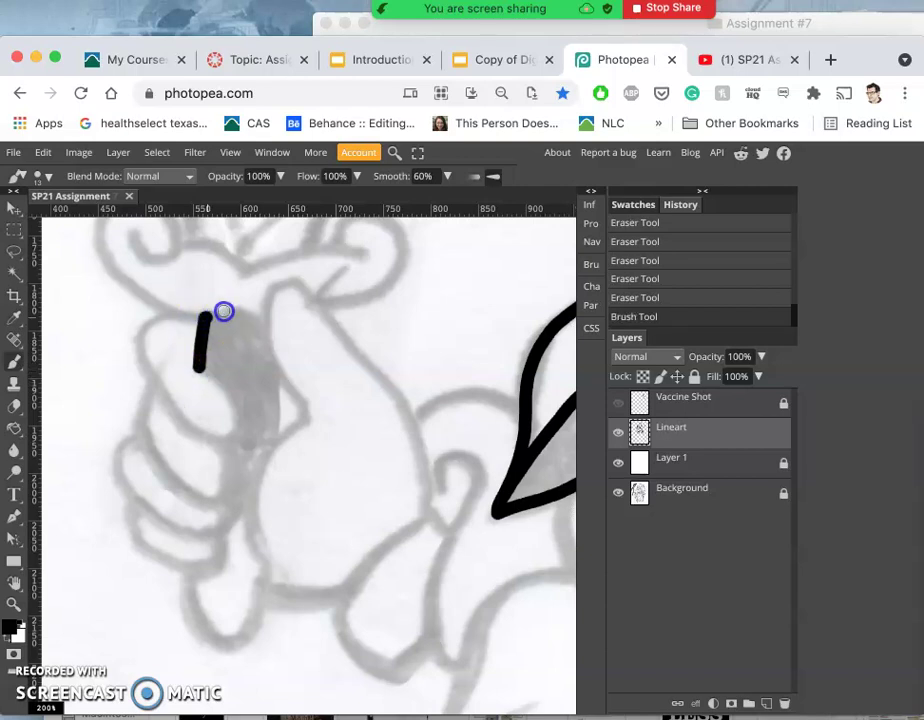
{"action": "mouse_move", "coordinate": [236, 312]}
{"action": "left_mouse_down"}
{"action": "mouse_move", "coordinate": [281, 340]}
{"action": "mouse_move", "coordinate": [262, 335]}
{"action": "mouse_move", "coordinate": [267, 371]}
{"action": "mouse_move", "coordinate": [319, 430]}
{"action": "mouse_move", "coordinate": [317, 442]}
{"action": "mouse_move", "coordinate": [311, 420]}
{"action": "mouse_move", "coordinate": [301, 424]}
{"action": "mouse_move", "coordinate": [260, 472]}
{"action": "mouse_move", "coordinate": [247, 546]}
{"action": "mouse_move", "coordinate": [274, 592]}
{"action": "mouse_move", "coordinate": [294, 607]}
{"action": "mouse_move", "coordinate": [320, 605]}
{"action": "mouse_move", "coordinate": [366, 577]}
{"action": "mouse_move", "coordinate": [400, 530]}
{"action": "mouse_move", "coordinate": [456, 516]}
{"action": "left_mouse_up"}
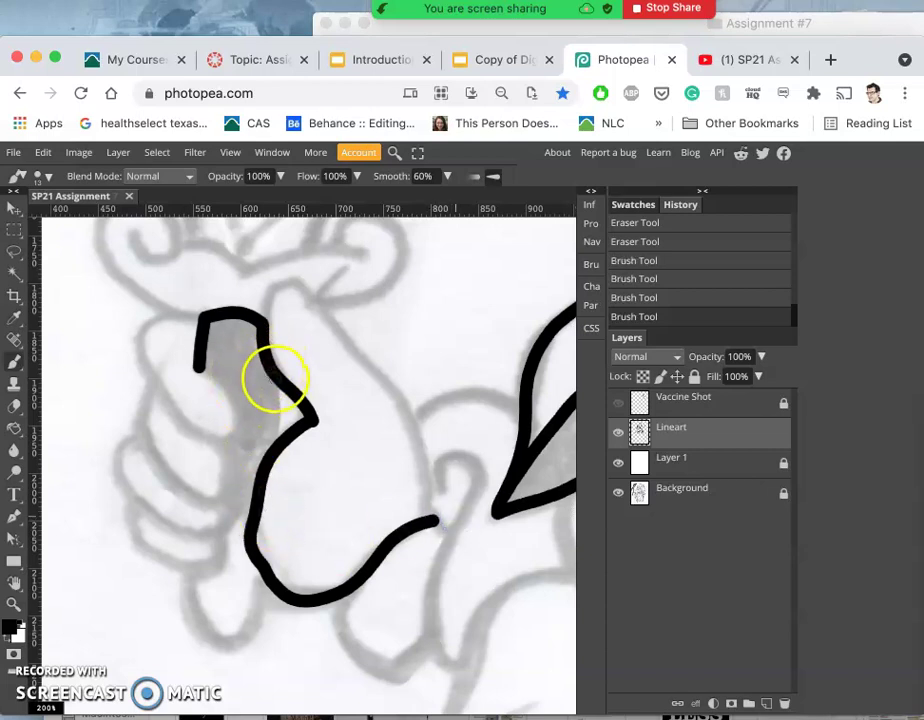
{"action": "left_click_drag", "start_coordinate": [276, 402], "coordinate": [270, 461]}
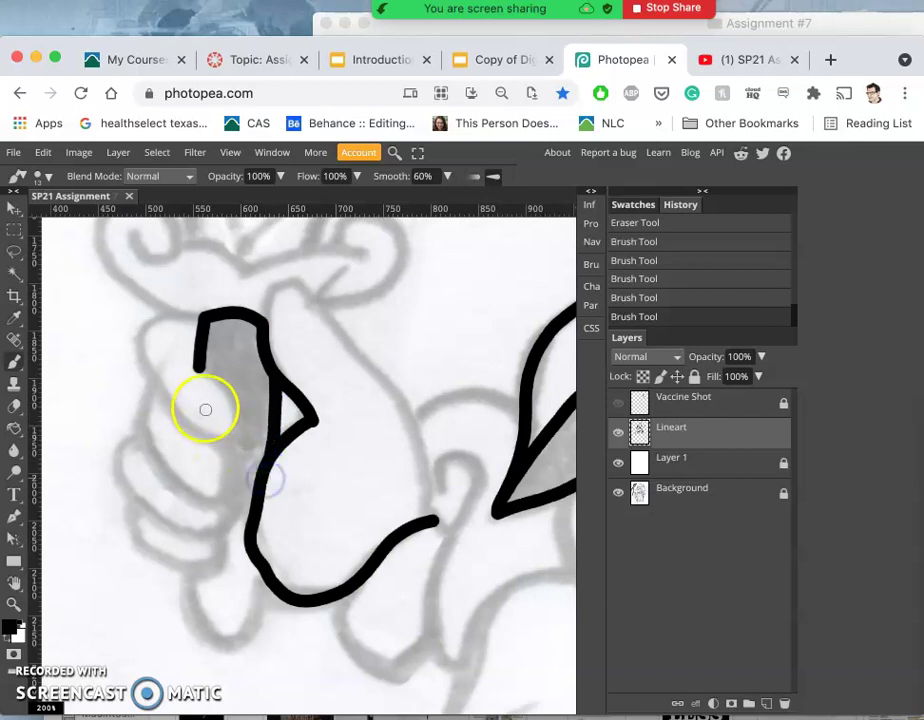
Step: Ink the scalloped finger-side edge of the dagger handle, following the fingertips down to the pommel
{"action": "mouse_move", "coordinate": [200, 368]}
{"action": "left_mouse_down"}
{"action": "mouse_move", "coordinate": [233, 390]}
{"action": "mouse_move", "coordinate": [252, 421]}
{"action": "mouse_move", "coordinate": [229, 450]}
{"action": "mouse_move", "coordinate": [198, 450]}
{"action": "left_mouse_up"}
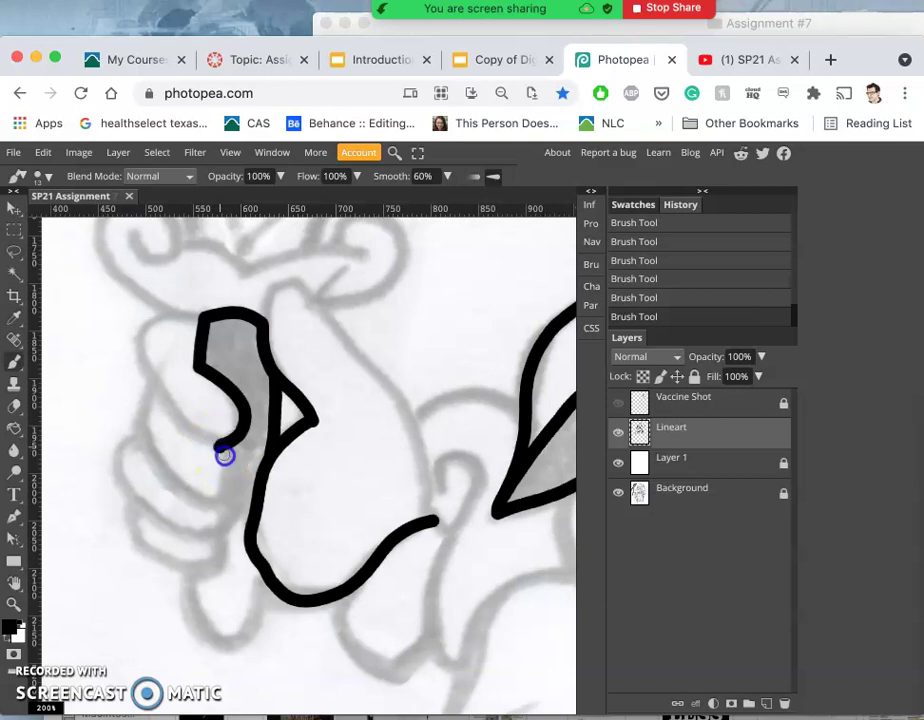
{"action": "mouse_move", "coordinate": [228, 465]}
{"action": "left_mouse_down"}
{"action": "mouse_move", "coordinate": [233, 506]}
{"action": "mouse_move", "coordinate": [215, 516]}
{"action": "mouse_move", "coordinate": [191, 508]}
{"action": "mouse_move", "coordinate": [225, 503]}
{"action": "mouse_move", "coordinate": [229, 514]}
{"action": "mouse_move", "coordinate": [223, 536]}
{"action": "mouse_move", "coordinate": [188, 544]}
{"action": "left_mouse_up"}
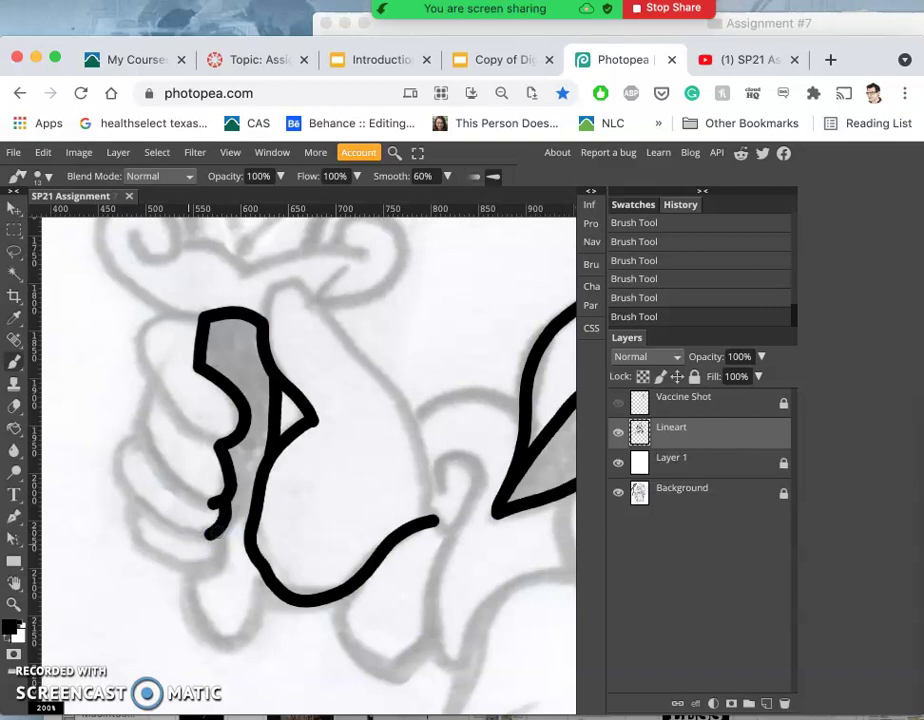
{"action": "mouse_move", "coordinate": [220, 551]}
{"action": "left_mouse_down"}
{"action": "mouse_move", "coordinate": [200, 580]}
{"action": "mouse_move", "coordinate": [174, 578]}
{"action": "left_mouse_up"}
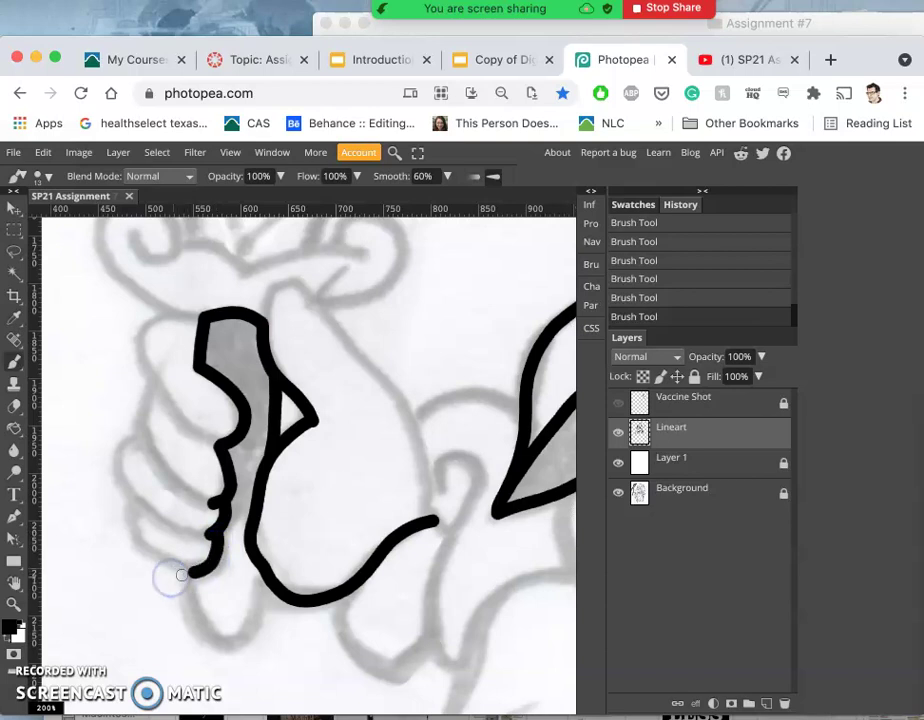
Step: Ink the rounded pommel below the fist and thicken the line along its lower edge
{"action": "mouse_move", "coordinate": [189, 571]}
{"action": "left_mouse_down"}
{"action": "mouse_move", "coordinate": [210, 629]}
{"action": "mouse_move", "coordinate": [249, 641]}
{"action": "mouse_move", "coordinate": [256, 545]}
{"action": "left_mouse_up"}
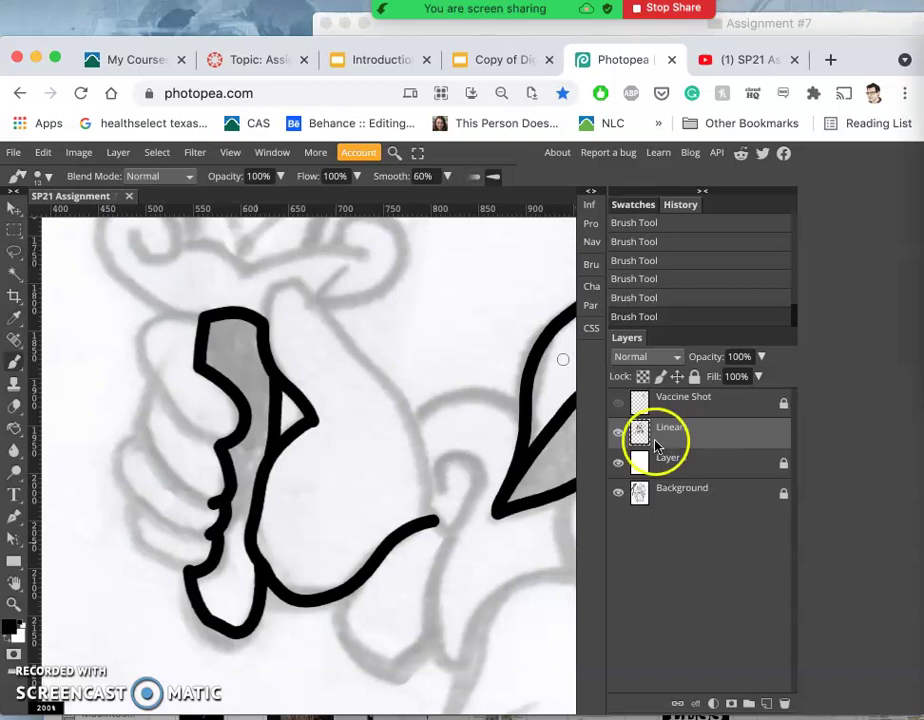
{"action": "left_click", "coordinate": [190, 593]}
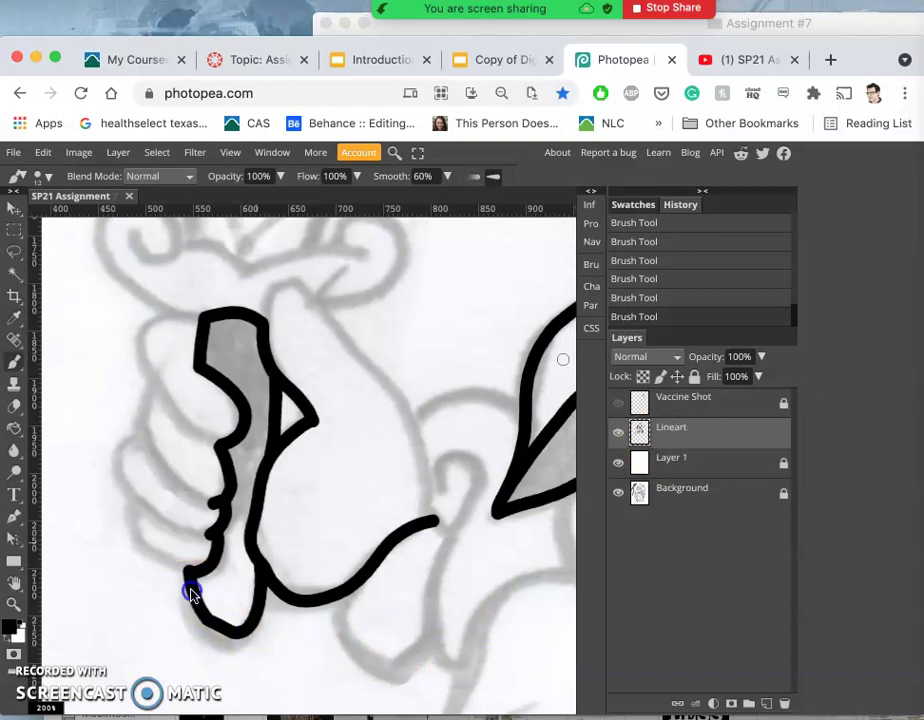
{"action": "left_click_drag", "start_coordinate": [200, 560], "coordinate": [188, 573]}
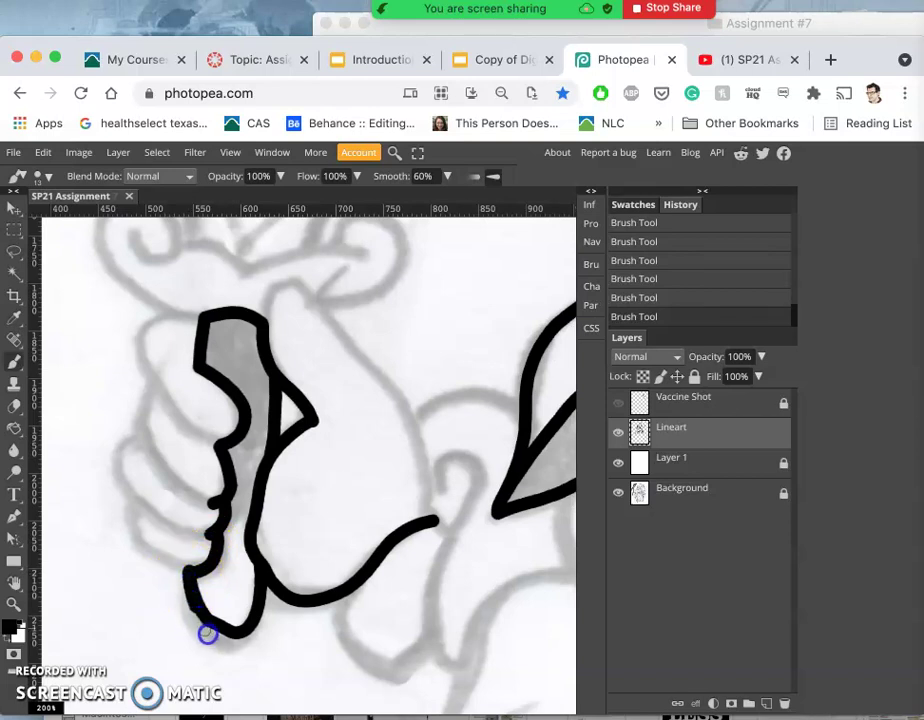
{"action": "mouse_move", "coordinate": [208, 634]}
{"action": "left_mouse_down"}
{"action": "mouse_move", "coordinate": [245, 652]}
{"action": "mouse_move", "coordinate": [259, 617]}
{"action": "left_mouse_up"}
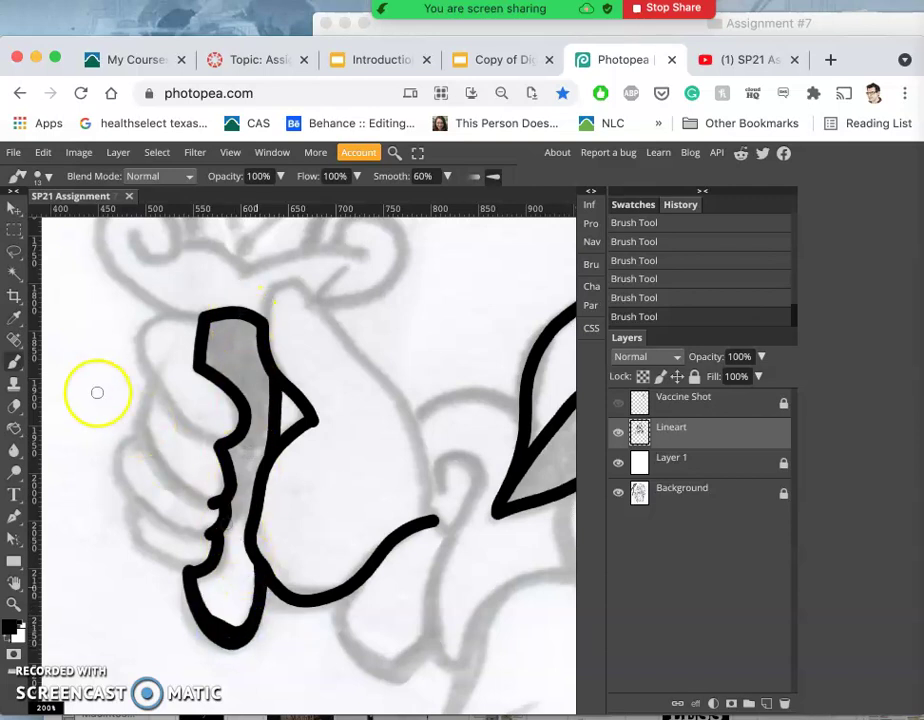
Step: Close the lower end of the handle's grip with a diagonal stroke and fill the enclosed area black with the Paint Bucket
{"action": "left_click", "coordinate": [15, 428]}
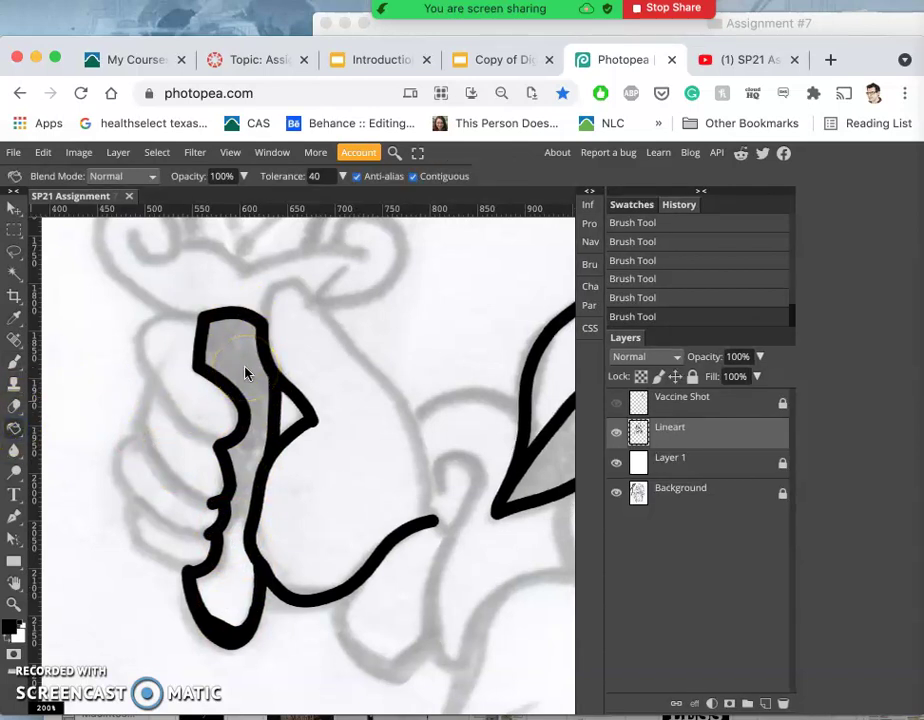
{"action": "left_click", "coordinate": [14, 363]}
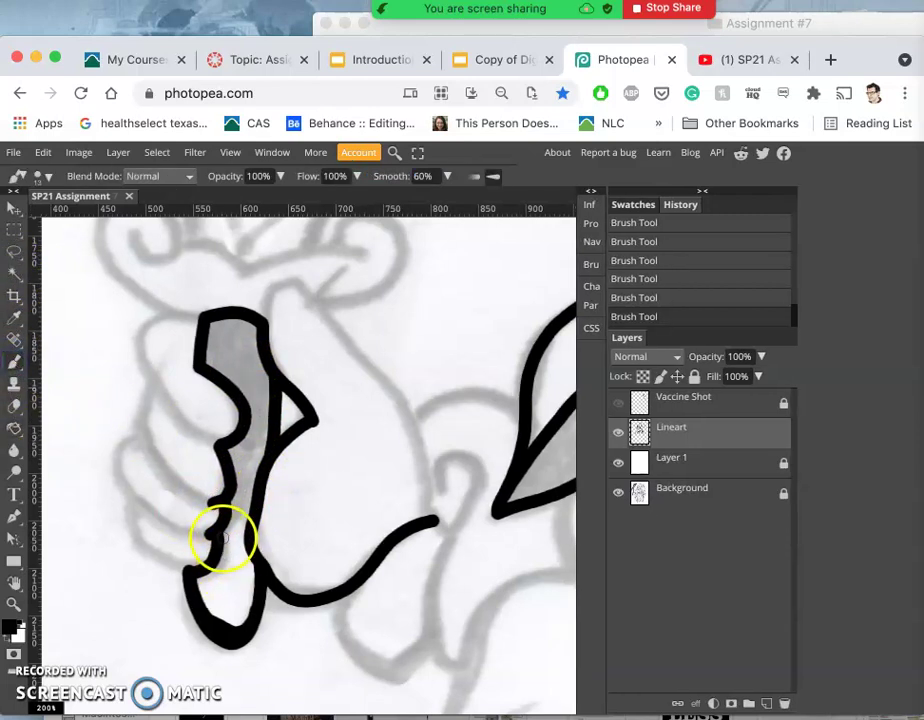
{"action": "left_click_drag", "start_coordinate": [220, 535], "coordinate": [269, 467]}
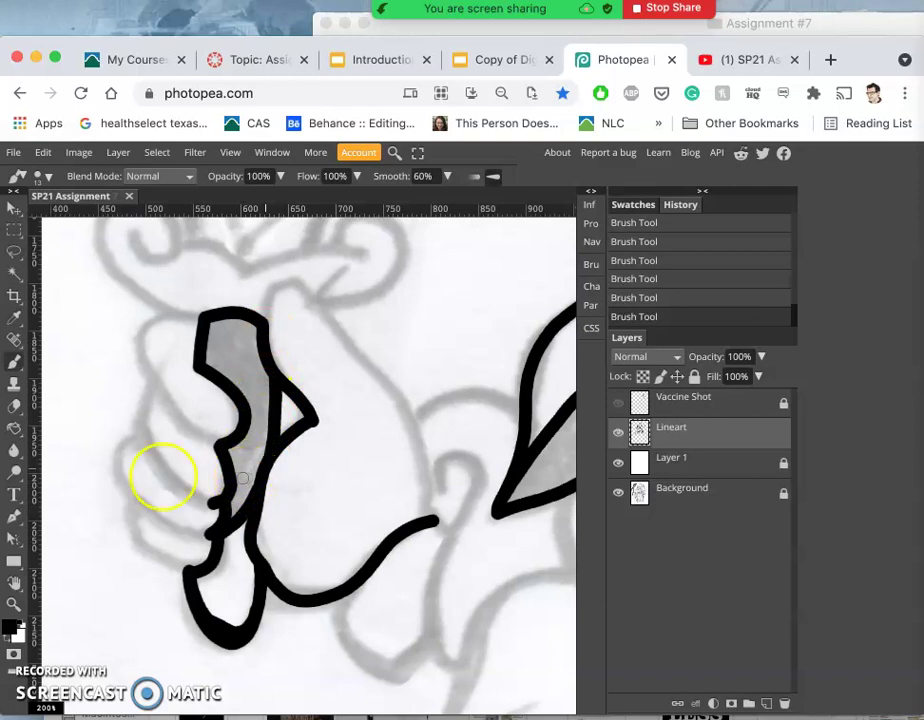
{"action": "left_click", "coordinate": [14, 428]}
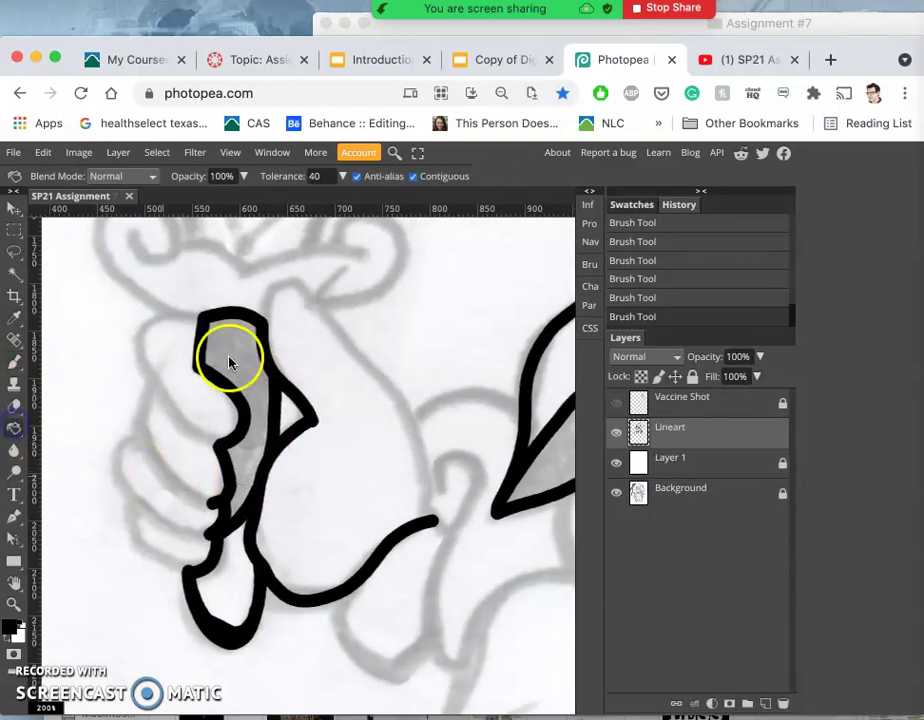
{"action": "left_click", "coordinate": [225, 355]}
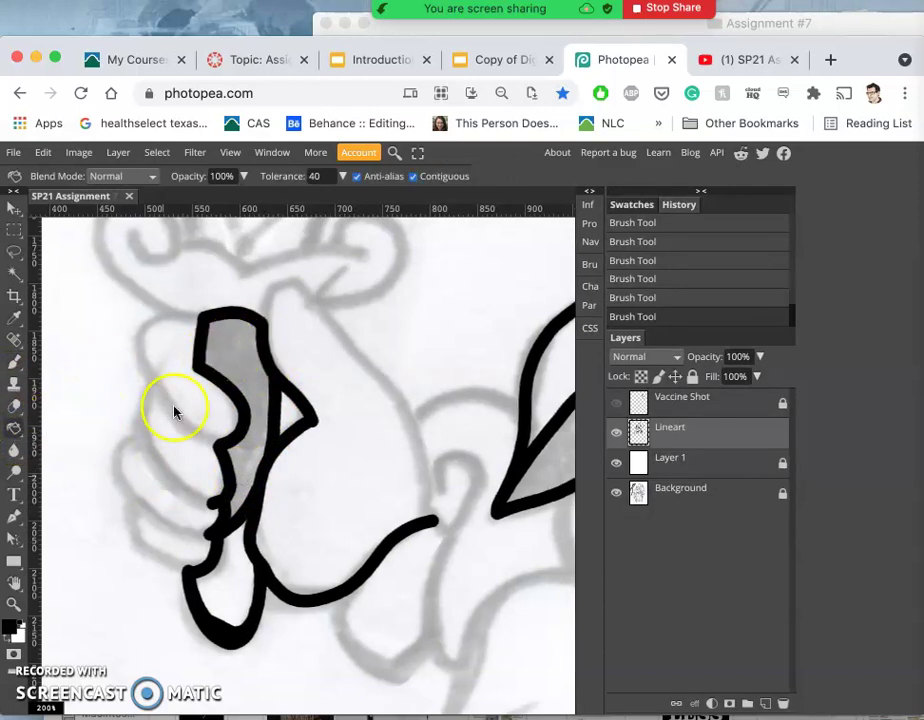
{"action": "left_click", "coordinate": [238, 347]}
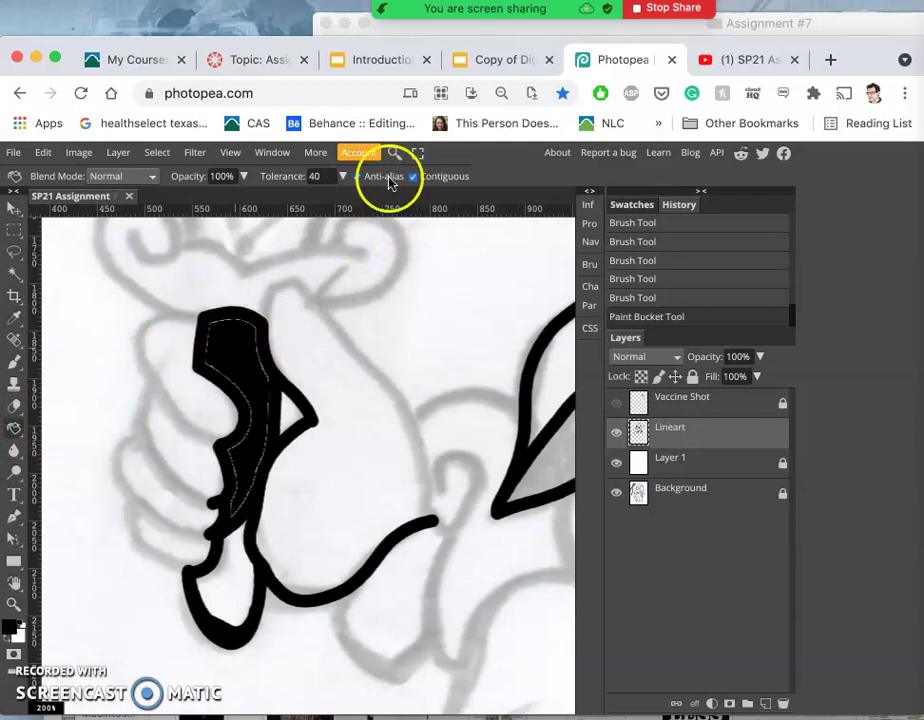
Step: Brush black over the thin light seams between the fill and the outline of the dagger handle
{"action": "left_click", "coordinate": [15, 362]}
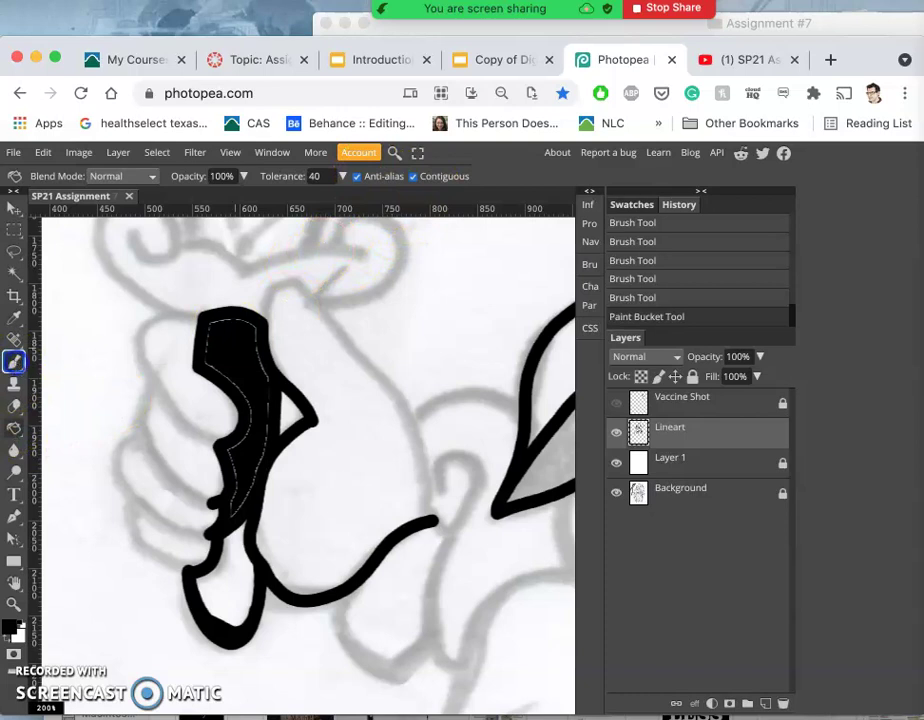
{"action": "mouse_move", "coordinate": [210, 349]}
{"action": "left_mouse_down"}
{"action": "mouse_move", "coordinate": [205, 370]}
{"action": "mouse_move", "coordinate": [205, 340]}
{"action": "left_mouse_up"}
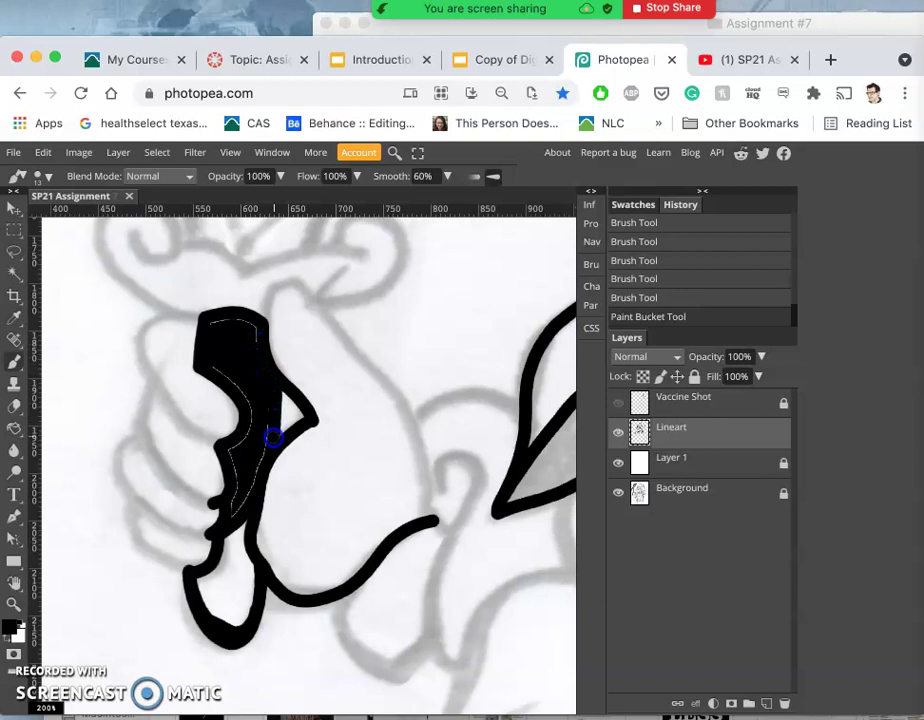
{"action": "left_click_drag", "start_coordinate": [272, 440], "coordinate": [254, 340]}
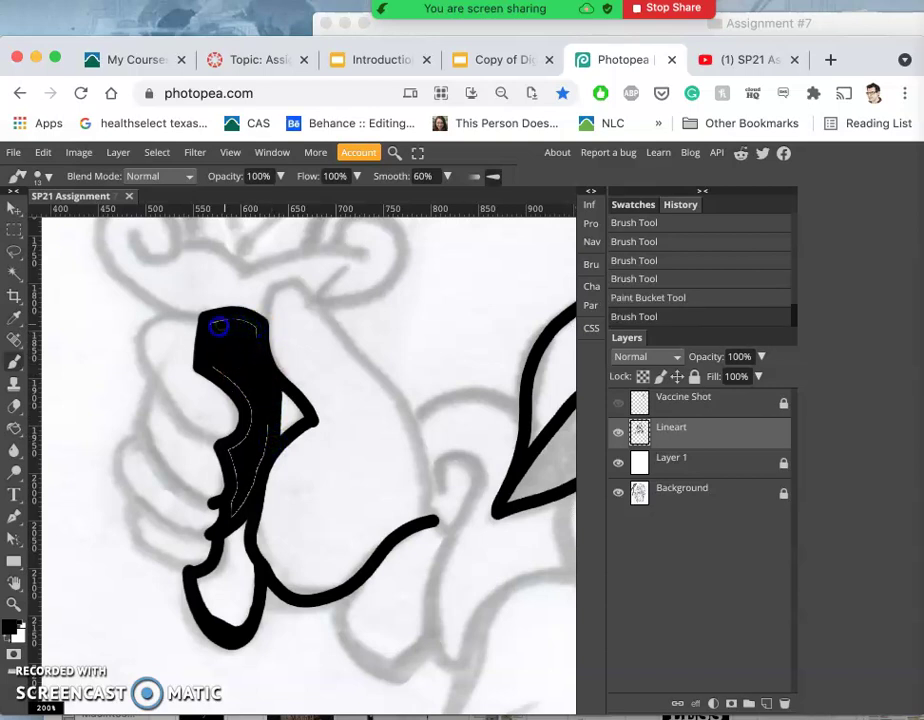
{"action": "left_click", "coordinate": [210, 328]}
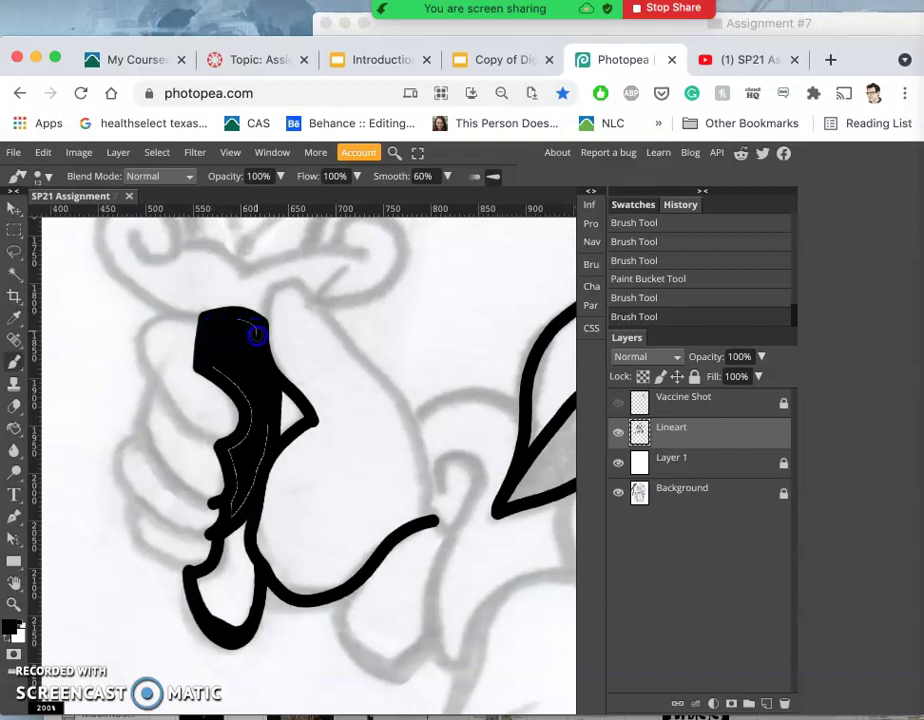
{"action": "left_click", "coordinate": [254, 328]}
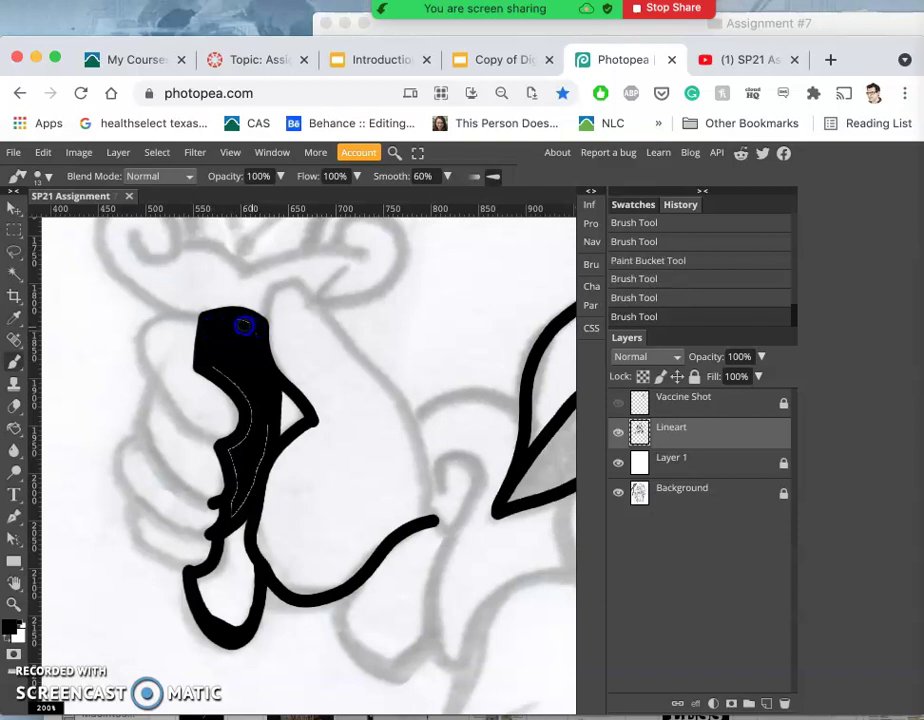
{"action": "left_click", "coordinate": [240, 323]}
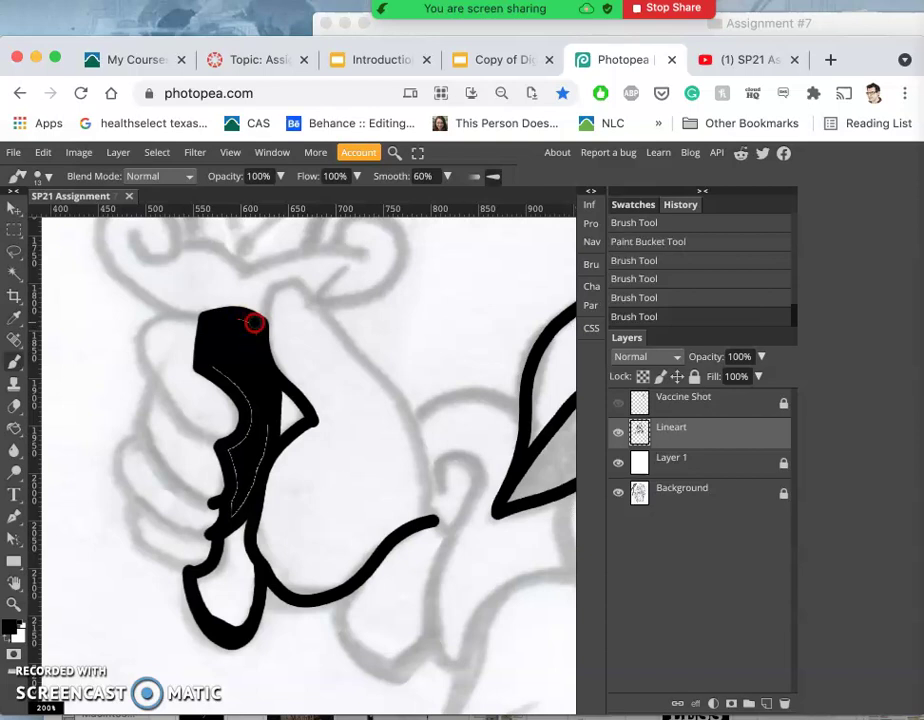
{"action": "right_click", "coordinate": [254, 335]}
{"action": "key", "text": "Escape"}
{"action": "left_click", "coordinate": [245, 328]}
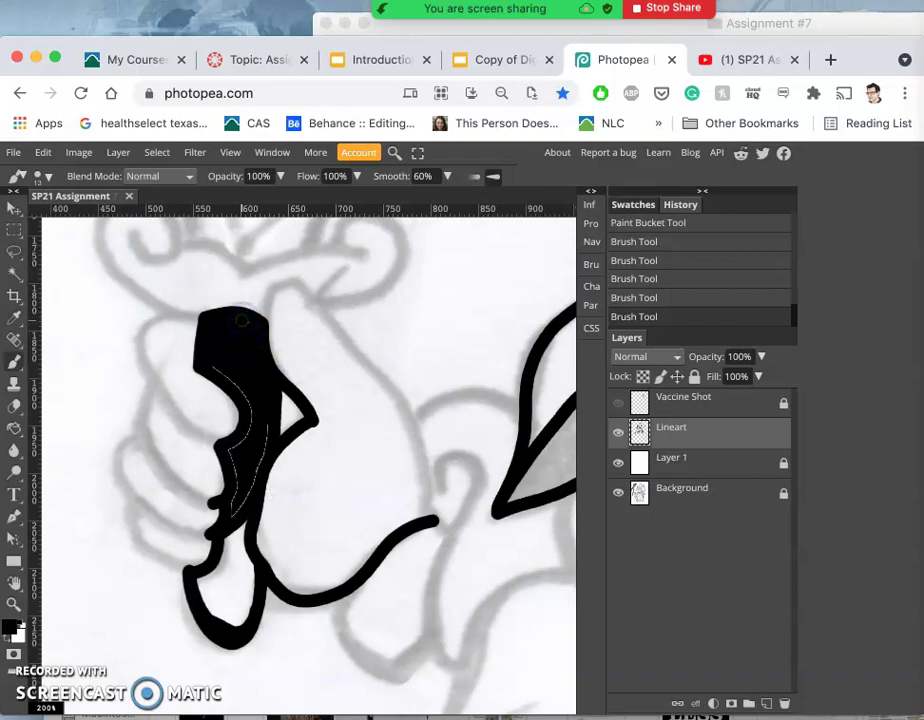
{"action": "left_click", "coordinate": [242, 321]}
{"action": "left_click", "coordinate": [248, 325]}
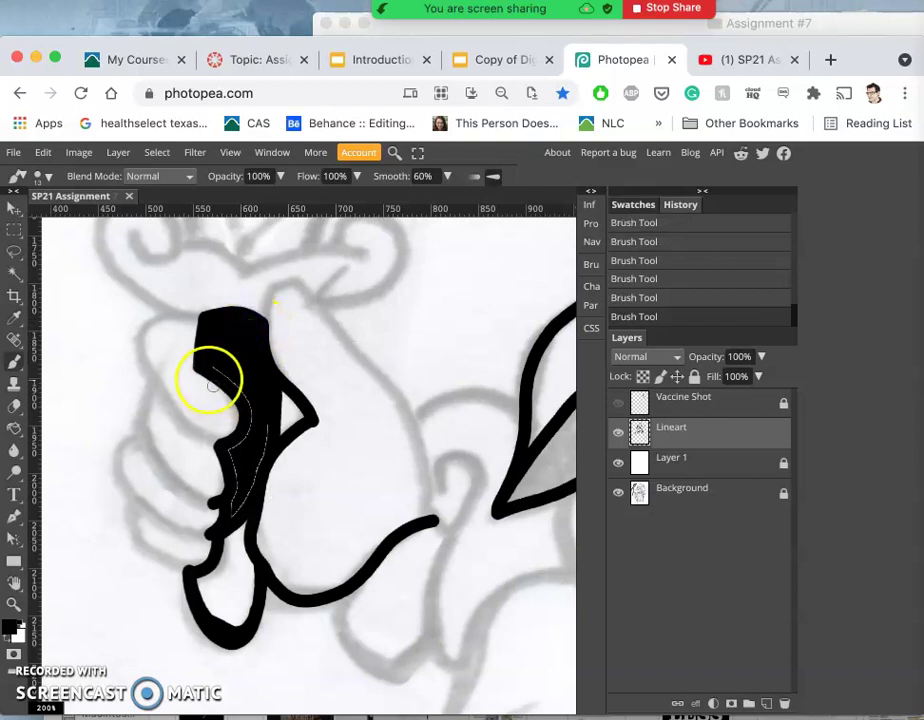
{"action": "left_click_drag", "start_coordinate": [216, 368], "coordinate": [223, 371]}
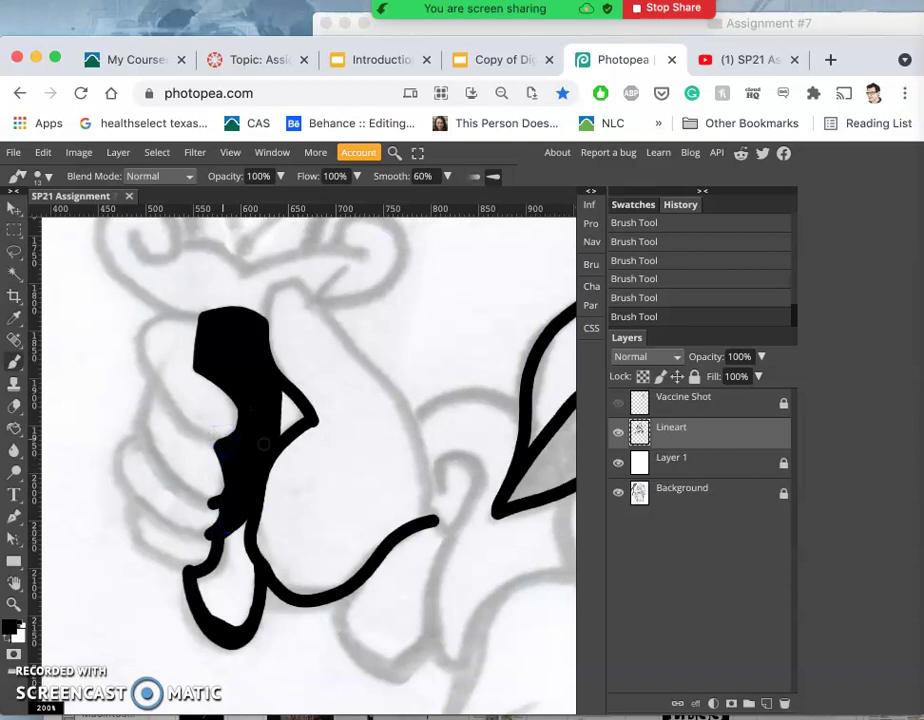
{"action": "scroll", "coordinate": [263, 444], "scroll_direction": "down", "scroll_amount": 5}
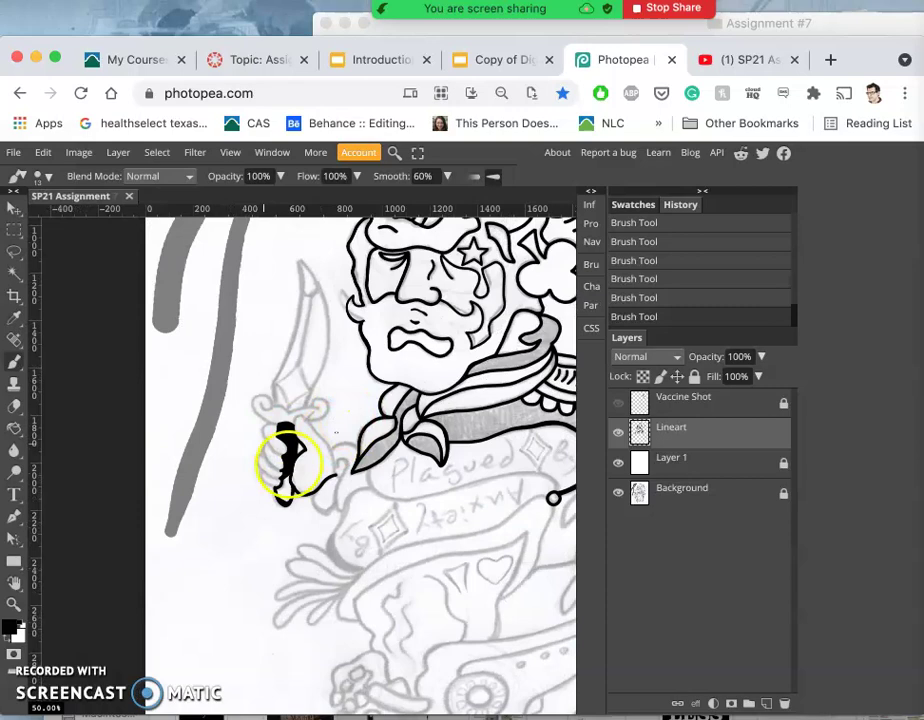
{"action": "scroll", "coordinate": [330, 430], "scroll_direction": "up", "scroll_amount": 5}
{"action": "scroll", "coordinate": [330, 430], "scroll_direction": "right", "scroll_amount": 5}
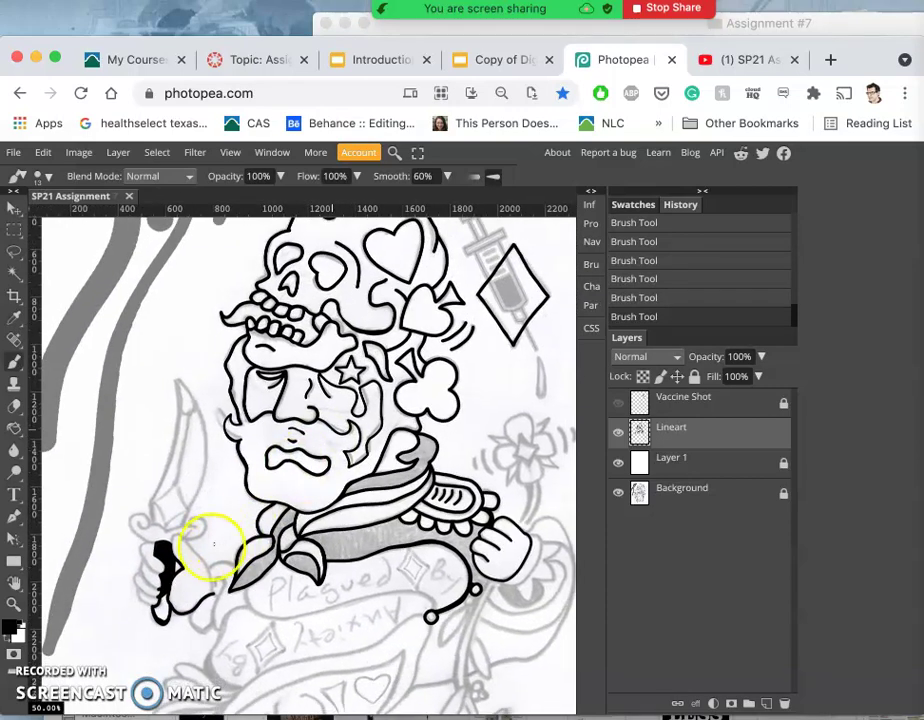
{"action": "scroll", "coordinate": [228, 483], "scroll_direction": "up", "scroll_amount": 5}
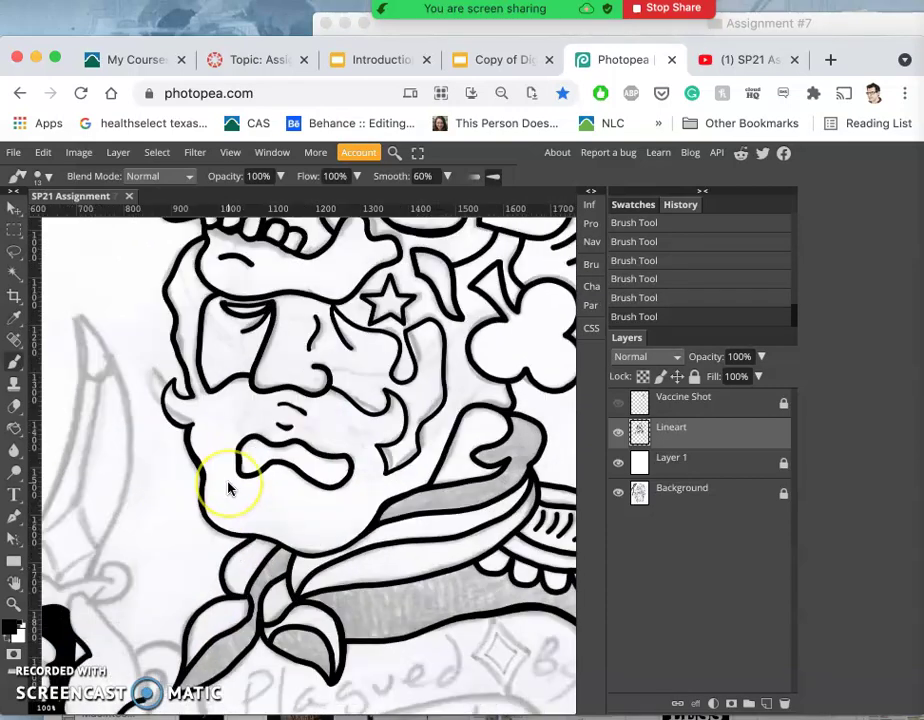
{"action": "scroll", "coordinate": [228, 487], "scroll_direction": "up", "scroll_amount": 5}
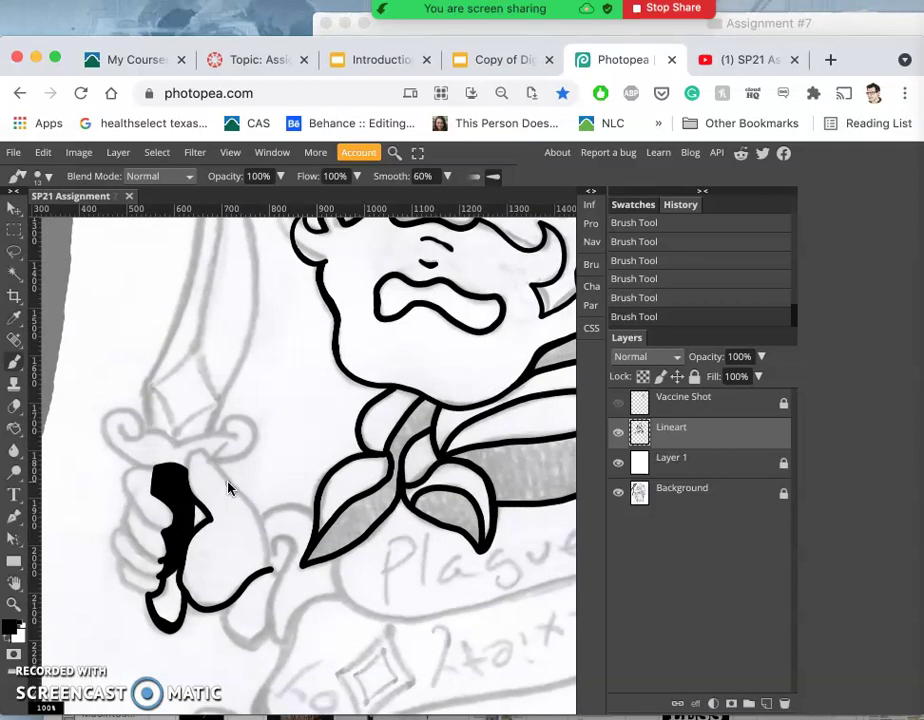
{"action": "scroll", "coordinate": [228, 487], "scroll_direction": "left", "scroll_amount": 1}
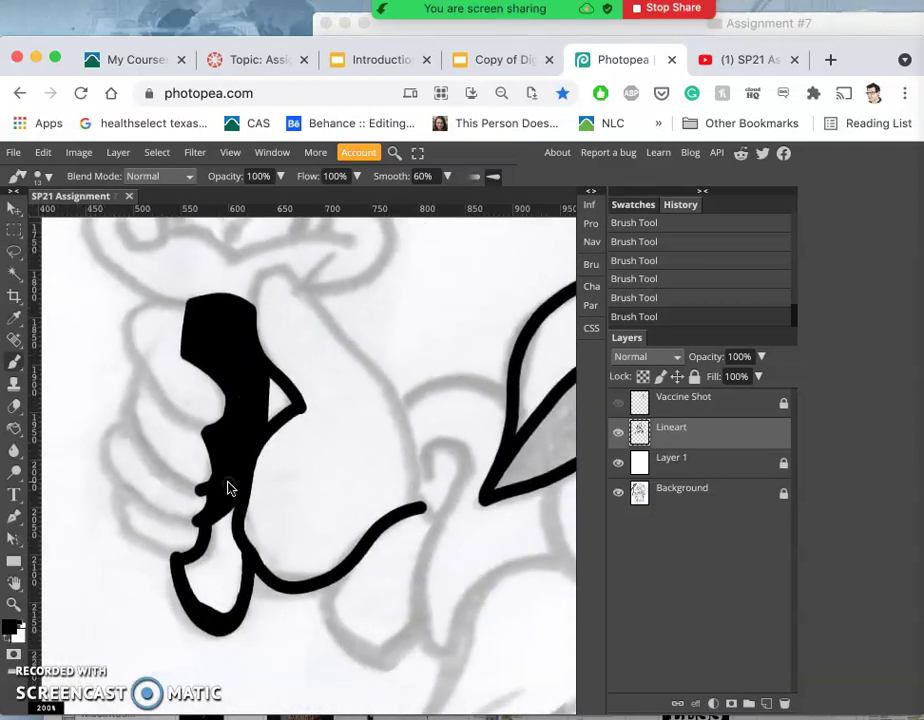
Step: Erase the excess black along the inner edge of the pommel outline to even its line thickness, undoing one stray eraser stroke
{"action": "left_click", "coordinate": [13, 405]}
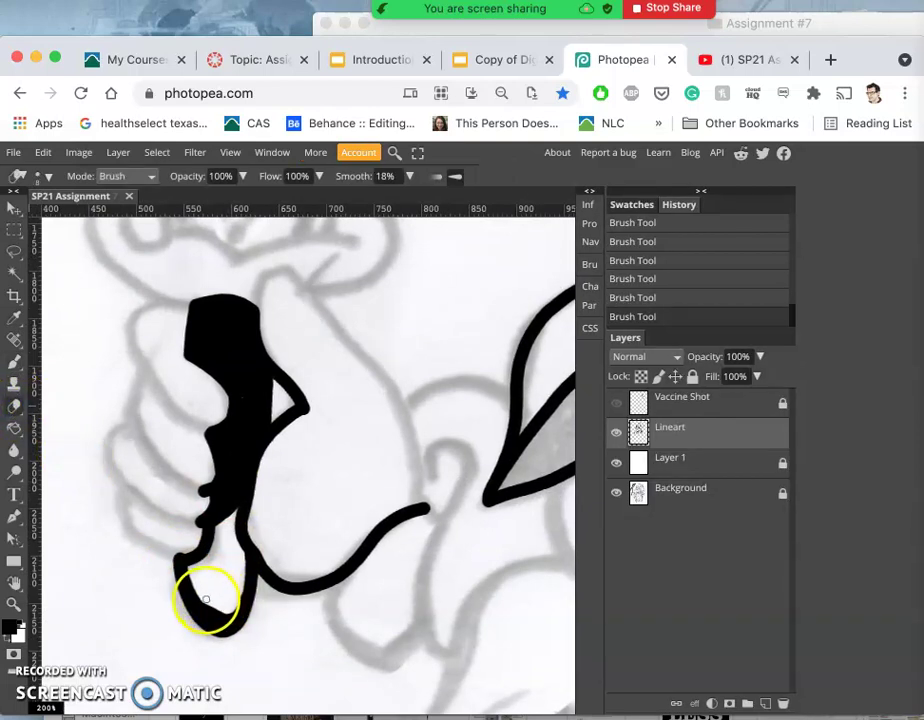
{"action": "left_click_drag", "start_coordinate": [204, 600], "coordinate": [203, 600]}
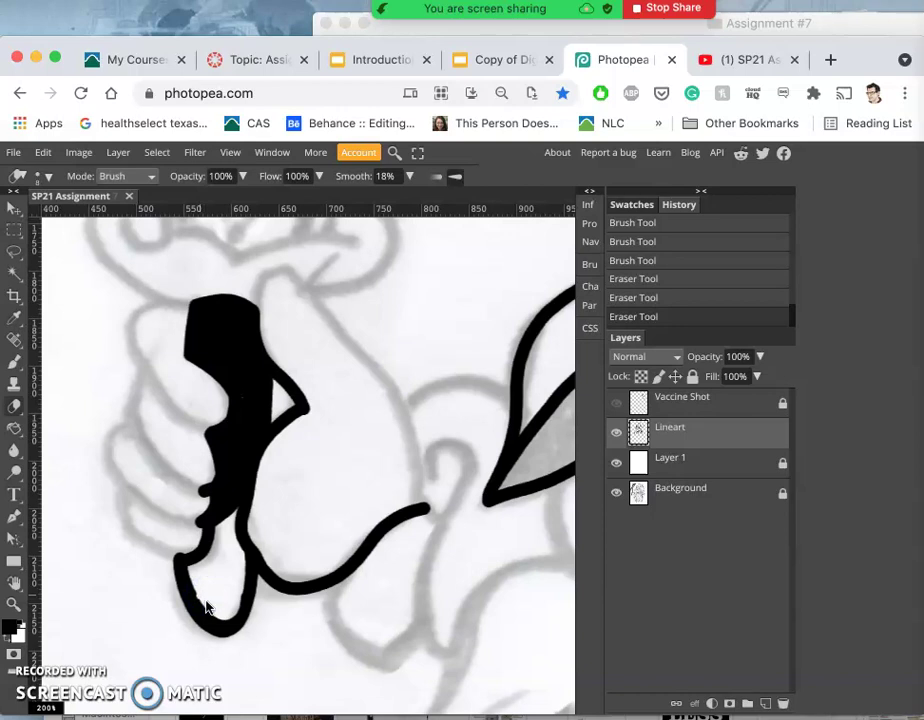
{"action": "key", "text": "super+z"}
{"action": "scroll", "coordinate": [205, 597], "scroll_direction": "up", "scroll_amount": 5}
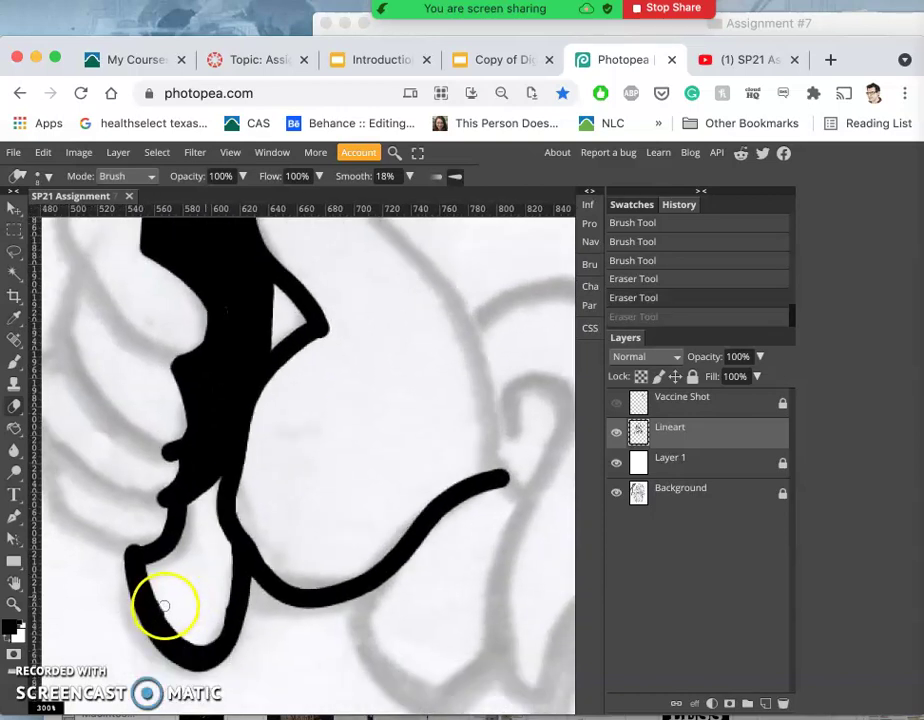
{"action": "mouse_move", "coordinate": [165, 604]}
{"action": "left_mouse_down"}
{"action": "mouse_move", "coordinate": [175, 619]}
{"action": "mouse_move", "coordinate": [222, 610]}
{"action": "mouse_move", "coordinate": [213, 625]}
{"action": "left_mouse_up"}
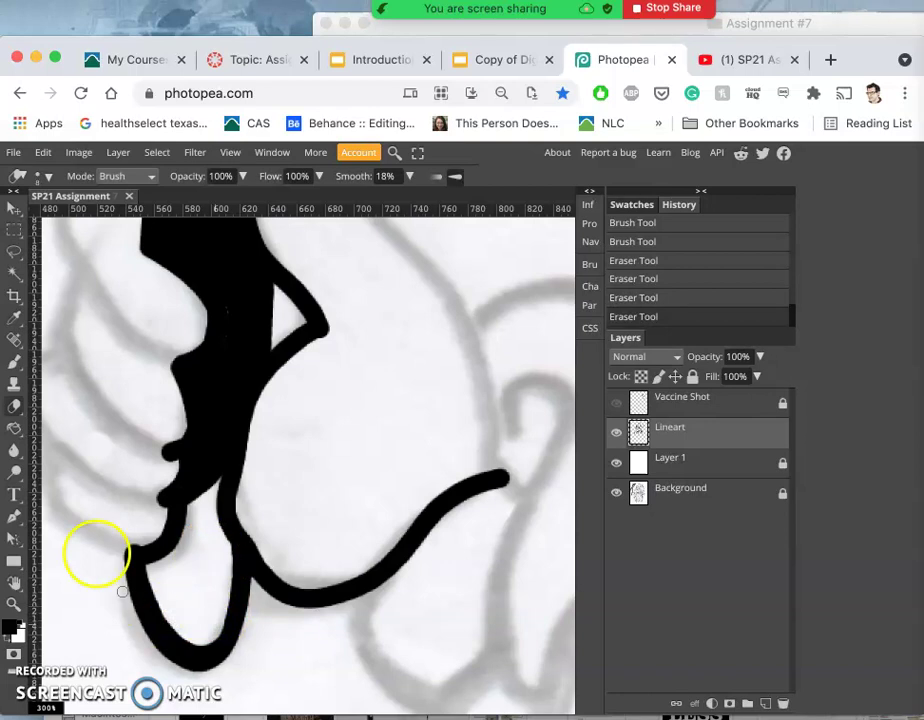
Step: Set the brush size to 9 px and ink the outline of the fist's topmost finger around to the dagger handle
{"action": "scroll", "coordinate": [144, 408], "scroll_direction": "left", "scroll_amount": 5}
{"action": "scroll", "coordinate": [143, 410], "scroll_direction": "left", "scroll_amount": 2}
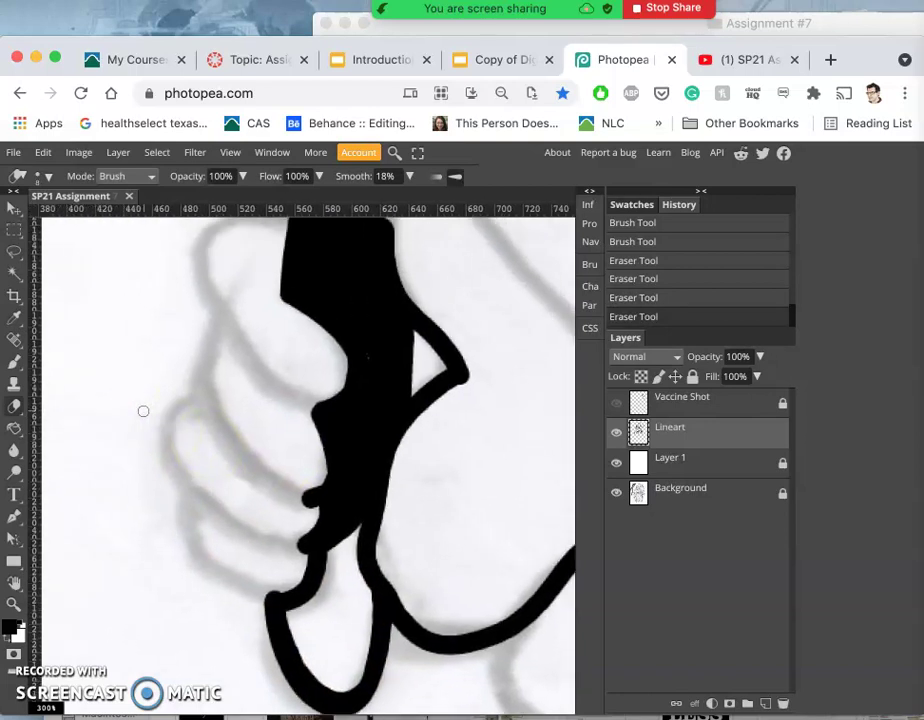
{"action": "left_click", "coordinate": [15, 362]}
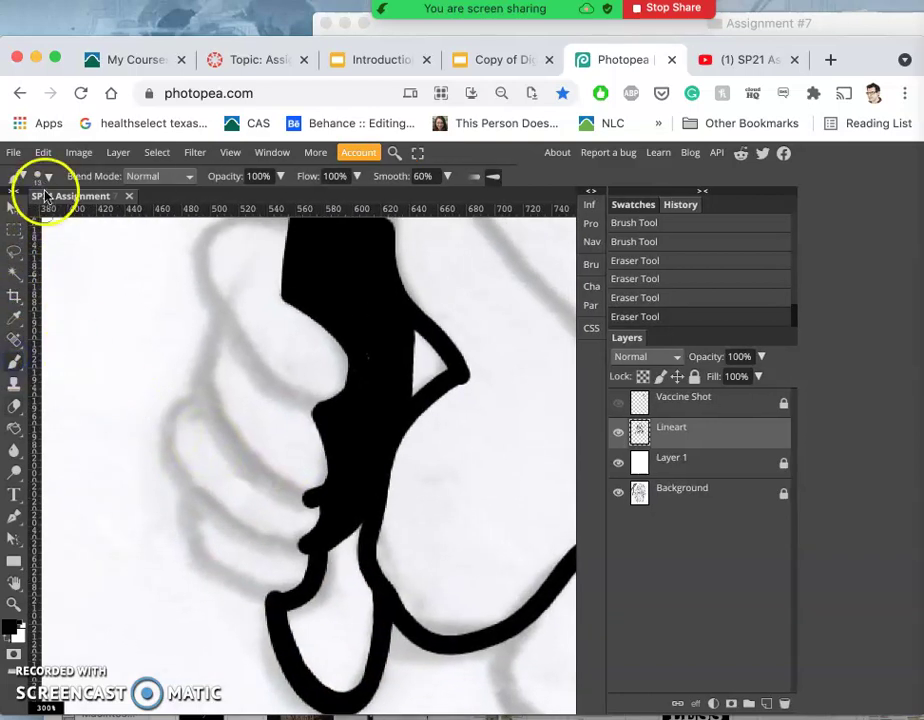
{"action": "left_click", "coordinate": [42, 177]}
{"action": "left_click", "coordinate": [67, 218]}
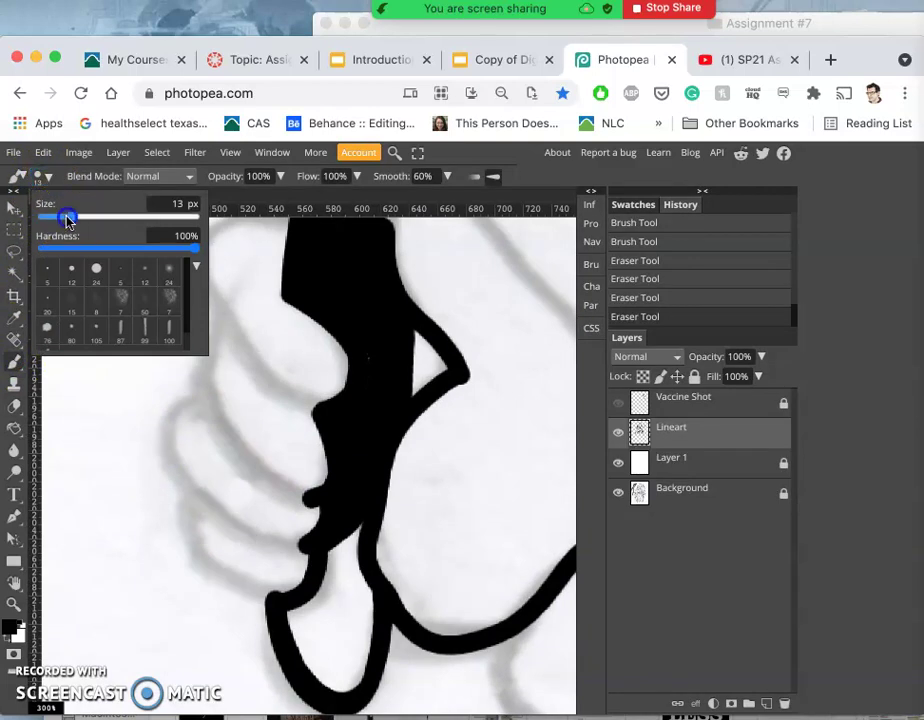
{"action": "left_click_drag", "start_coordinate": [67, 221], "coordinate": [64, 221]}
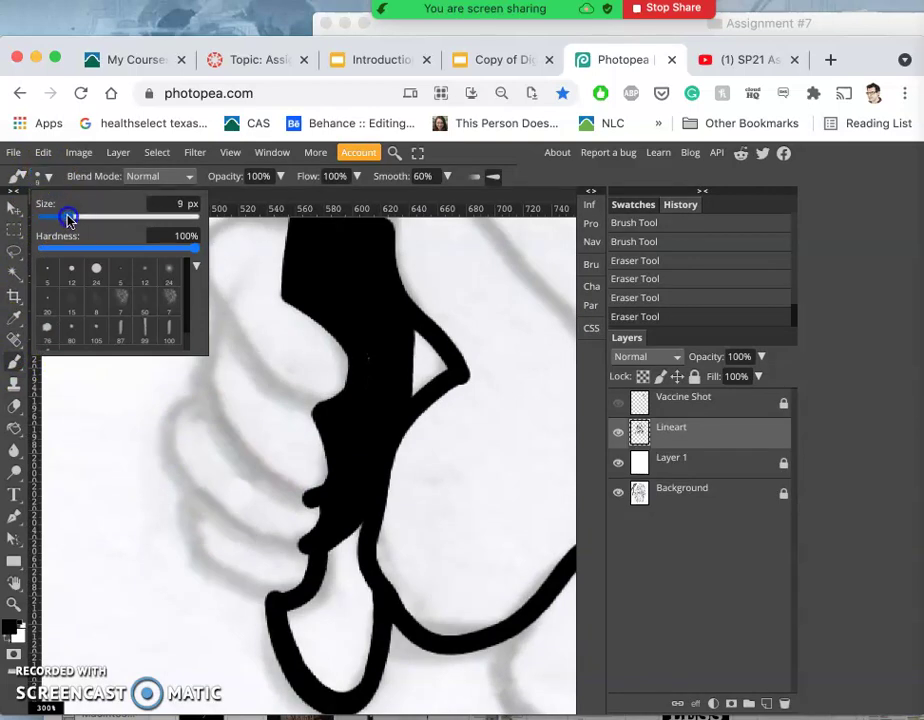
{"action": "scroll", "coordinate": [243, 361], "scroll_direction": "up", "scroll_amount": 3}
{"action": "scroll", "coordinate": [245, 358], "scroll_direction": "left", "scroll_amount": 3}
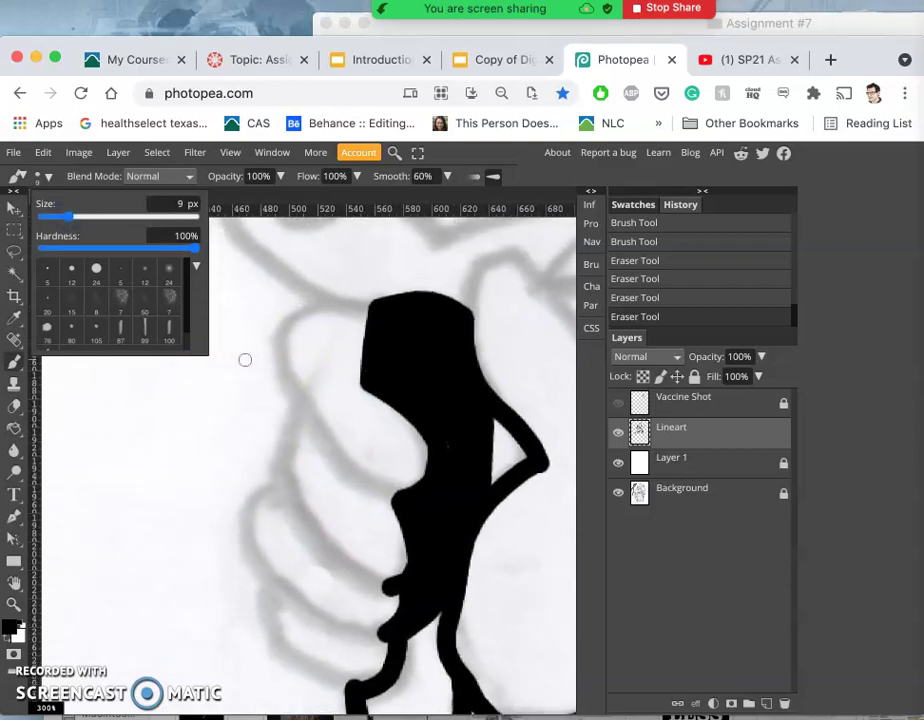
{"action": "left_click", "coordinate": [360, 288]}
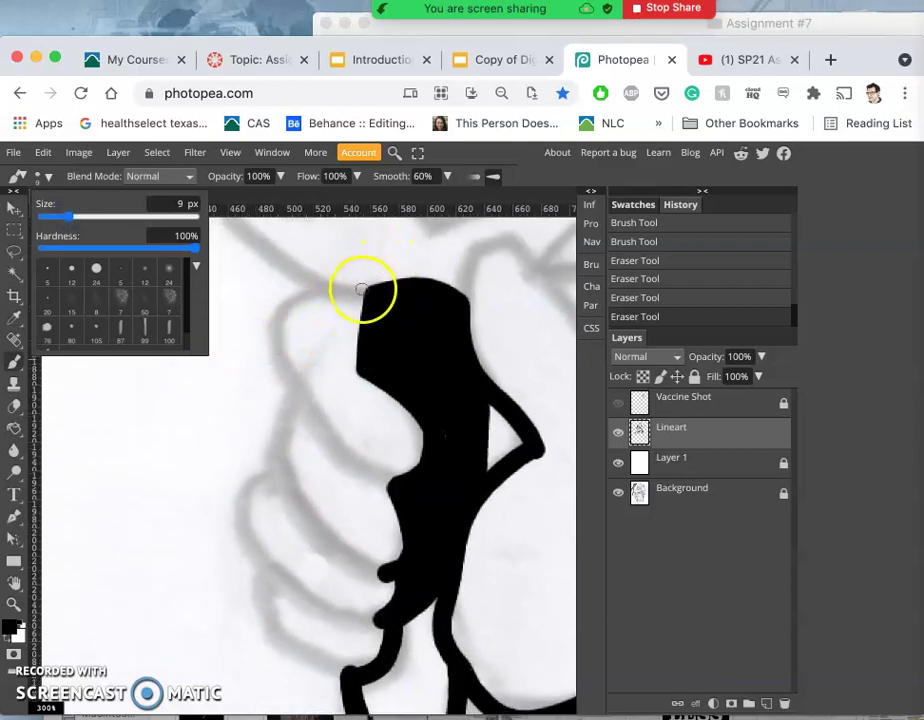
{"action": "mouse_move", "coordinate": [335, 287]}
{"action": "left_mouse_down"}
{"action": "mouse_move", "coordinate": [309, 291]}
{"action": "mouse_move", "coordinate": [270, 320]}
{"action": "mouse_move", "coordinate": [266, 351]}
{"action": "mouse_move", "coordinate": [363, 470]}
{"action": "mouse_move", "coordinate": [382, 483]}
{"action": "mouse_move", "coordinate": [432, 485]}
{"action": "left_mouse_up"}
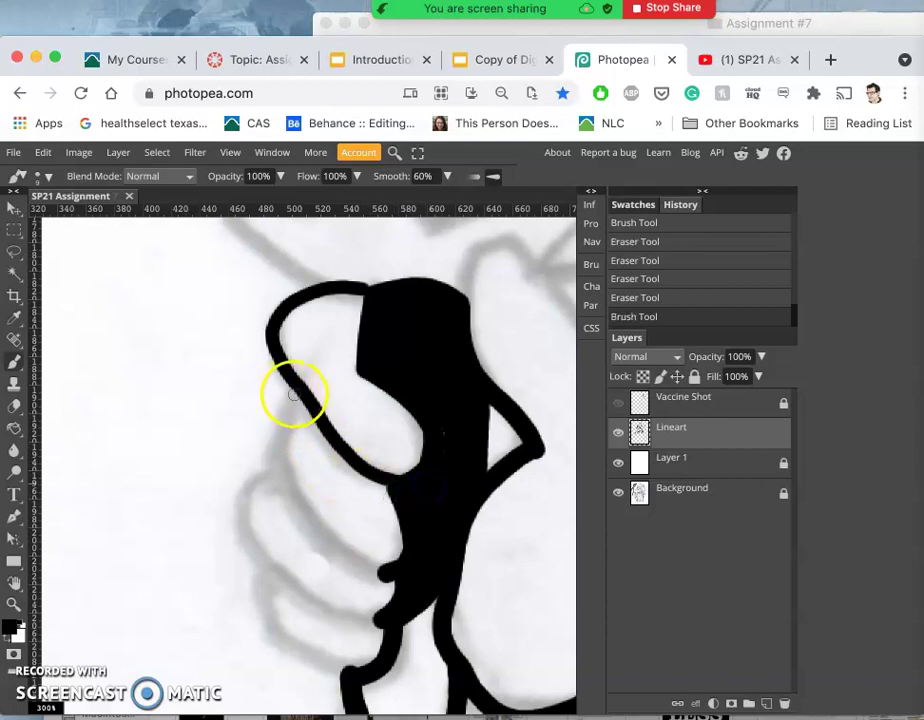
Step: Ink the outlines of the second and third fingers and dab black into the gaps where they meet the handle
{"action": "mouse_move", "coordinate": [295, 394]}
{"action": "left_mouse_down"}
{"action": "mouse_move", "coordinate": [280, 448]}
{"action": "mouse_move", "coordinate": [309, 505]}
{"action": "mouse_move", "coordinate": [385, 587]}
{"action": "mouse_move", "coordinate": [415, 582]}
{"action": "mouse_move", "coordinate": [418, 565]}
{"action": "left_mouse_up"}
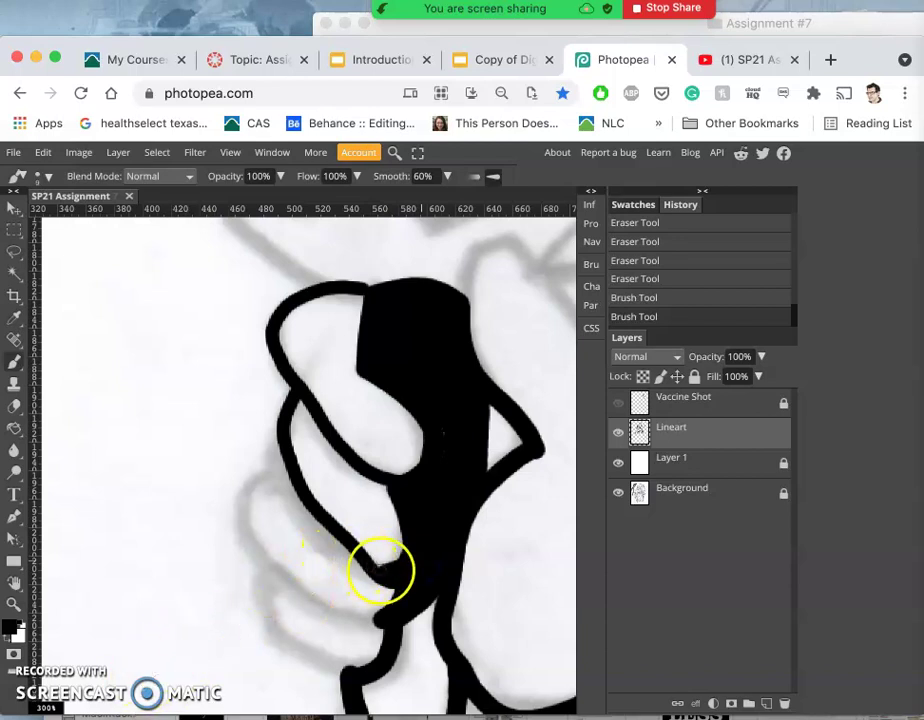
{"action": "left_click_drag", "start_coordinate": [372, 570], "coordinate": [372, 570]}
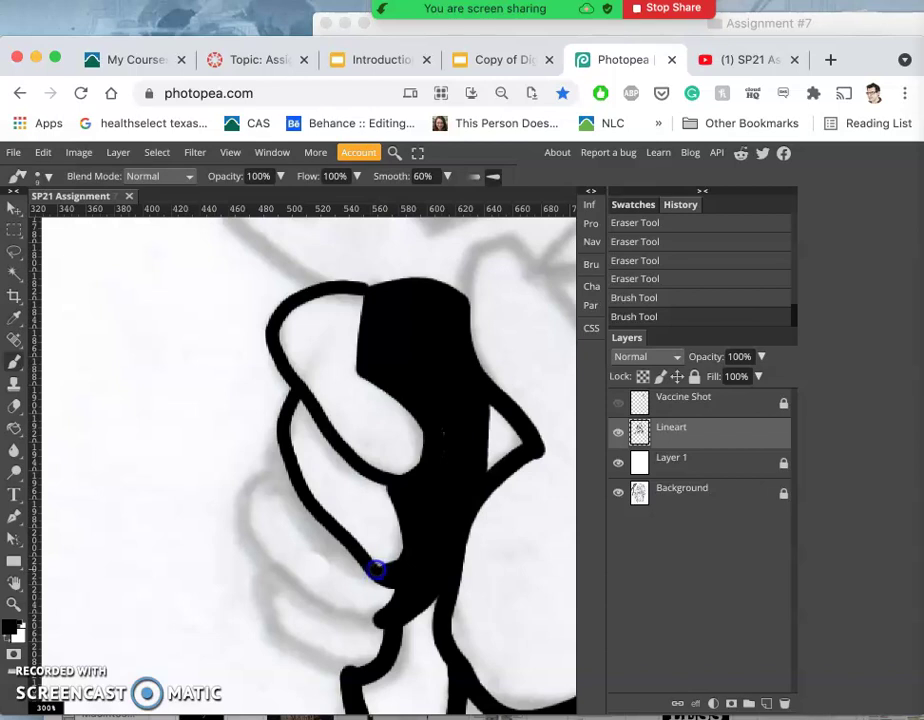
{"action": "left_click", "coordinate": [380, 568]}
{"action": "left_click", "coordinate": [378, 569]}
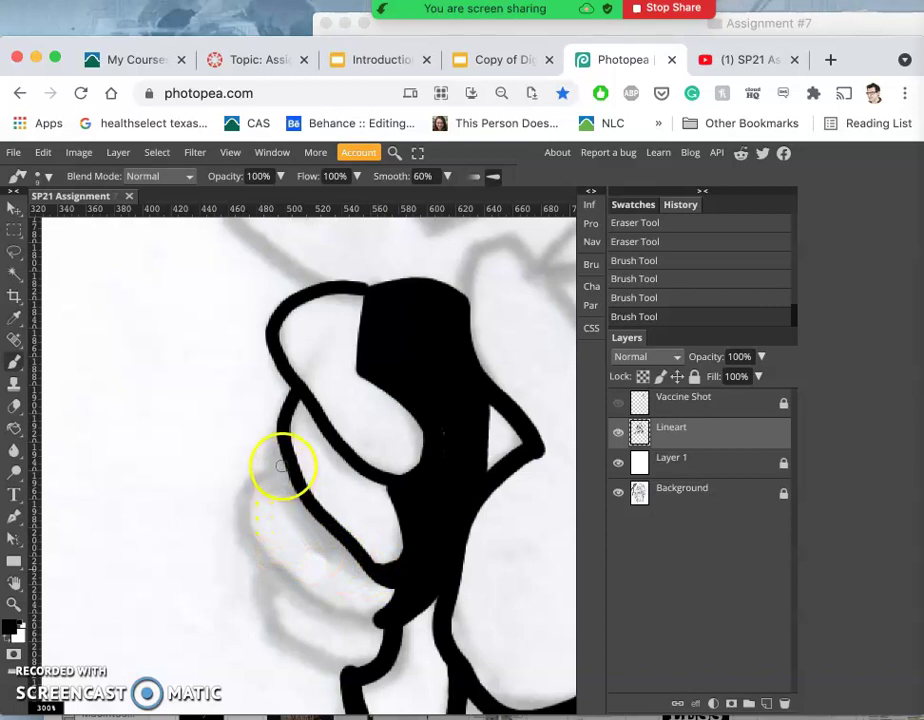
{"action": "mouse_move", "coordinate": [282, 466]}
{"action": "left_mouse_down"}
{"action": "mouse_move", "coordinate": [245, 489]}
{"action": "mouse_move", "coordinate": [237, 509]}
{"action": "mouse_move", "coordinate": [257, 568]}
{"action": "mouse_move", "coordinate": [346, 615]}
{"action": "mouse_move", "coordinate": [404, 618]}
{"action": "left_mouse_up"}
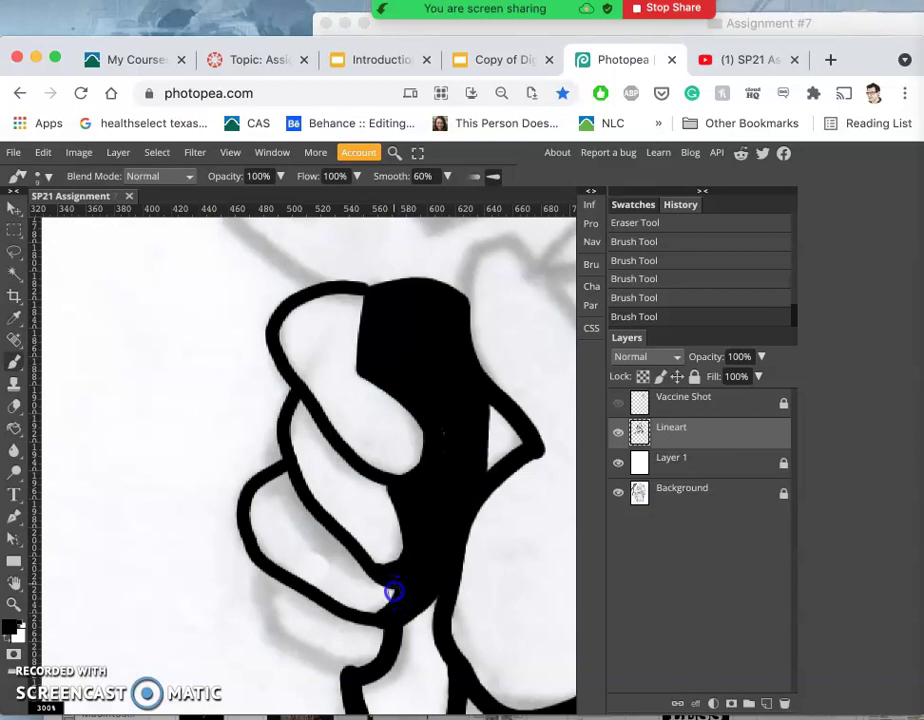
{"action": "left_click", "coordinate": [392, 584]}
Step: Lower the brush smoothing to 44% and thicken the line between the second and third fingers
{"action": "left_click", "coordinate": [448, 179]}
{"action": "left_click_drag", "start_coordinate": [419, 202], "coordinate": [410, 204]}
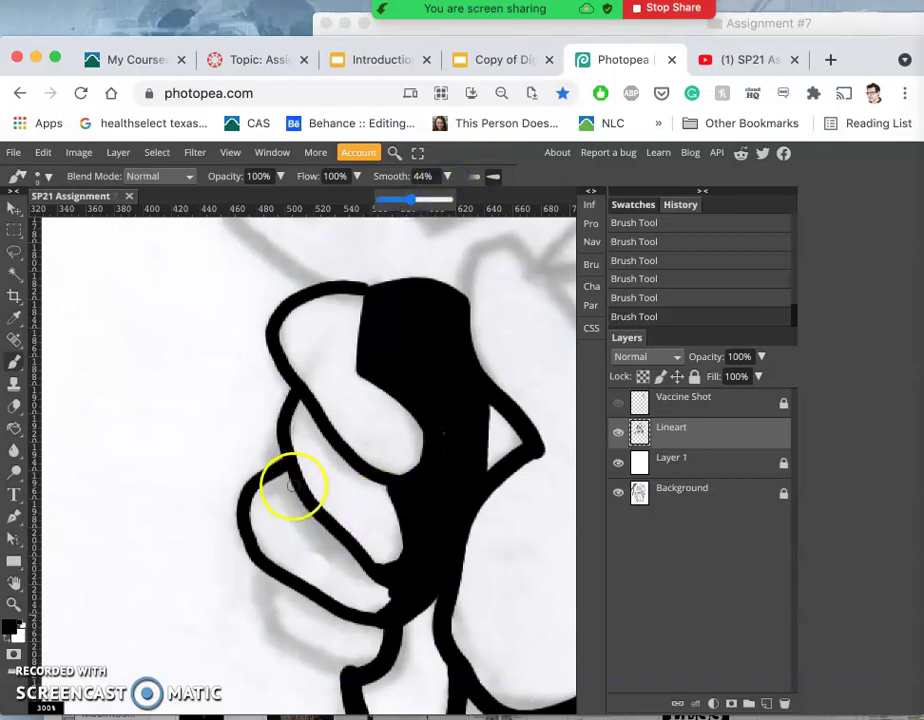
{"action": "mouse_move", "coordinate": [292, 487]}
{"action": "left_mouse_down"}
{"action": "mouse_move", "coordinate": [313, 522]}
{"action": "mouse_move", "coordinate": [390, 589]}
{"action": "left_mouse_up"}
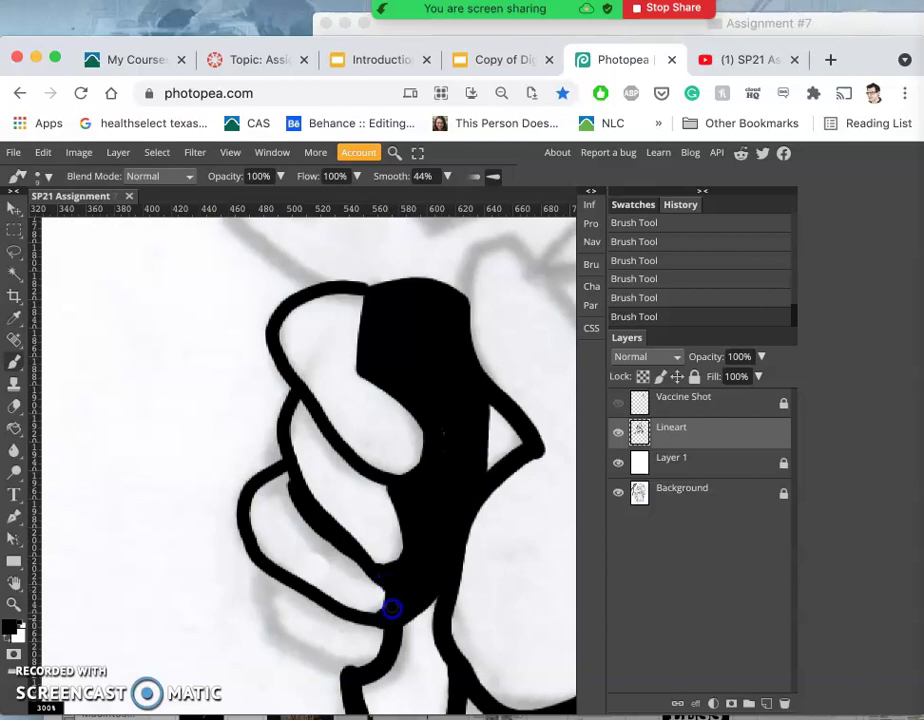
{"action": "mouse_move", "coordinate": [303, 498]}
{"action": "left_mouse_down"}
{"action": "mouse_move", "coordinate": [283, 476]}
{"action": "mouse_move", "coordinate": [290, 479]}
{"action": "left_mouse_up"}
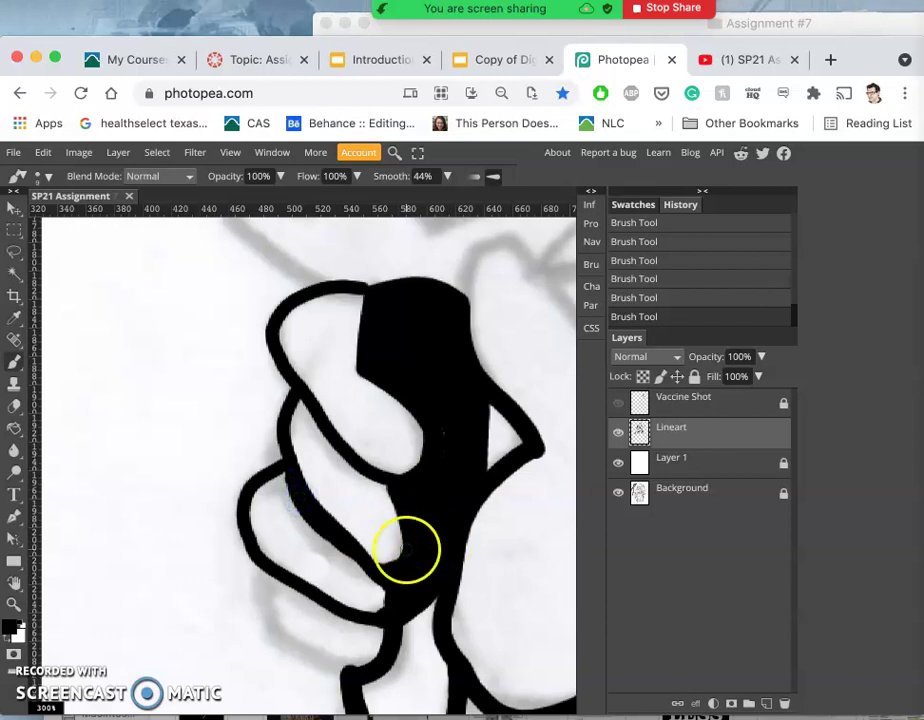
Step: Ink the little finger's outline down to the pommel, redrawing it after undoing the first stroke, and thicken the line above it
{"action": "scroll", "coordinate": [405, 550], "scroll_direction": "down", "scroll_amount": 3}
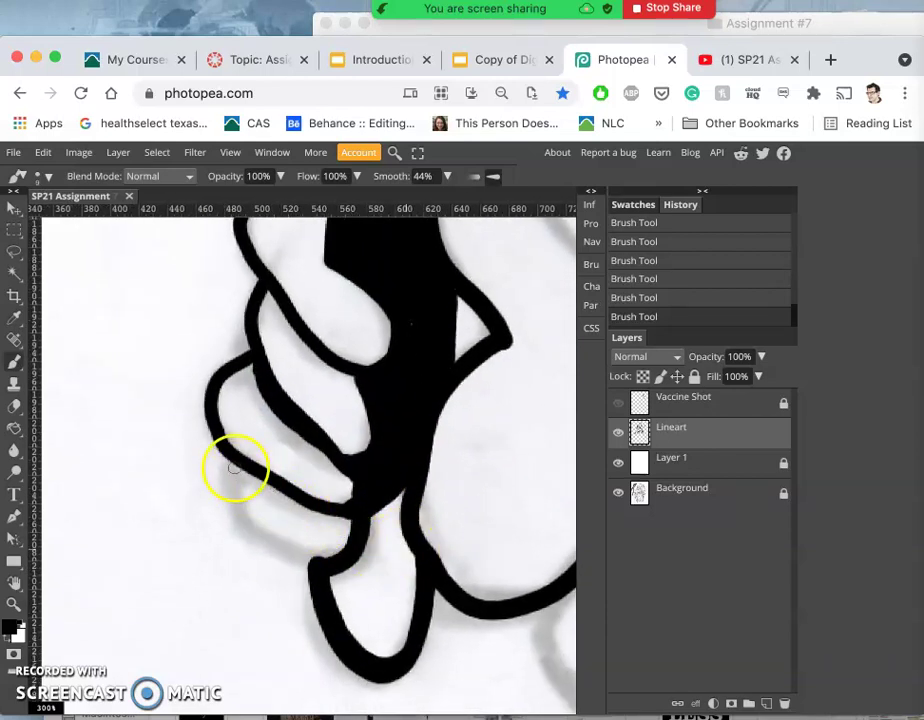
{"action": "mouse_move", "coordinate": [235, 468]}
{"action": "left_mouse_down"}
{"action": "mouse_move", "coordinate": [235, 509]}
{"action": "mouse_move", "coordinate": [254, 532]}
{"action": "mouse_move", "coordinate": [347, 563]}
{"action": "left_mouse_up"}
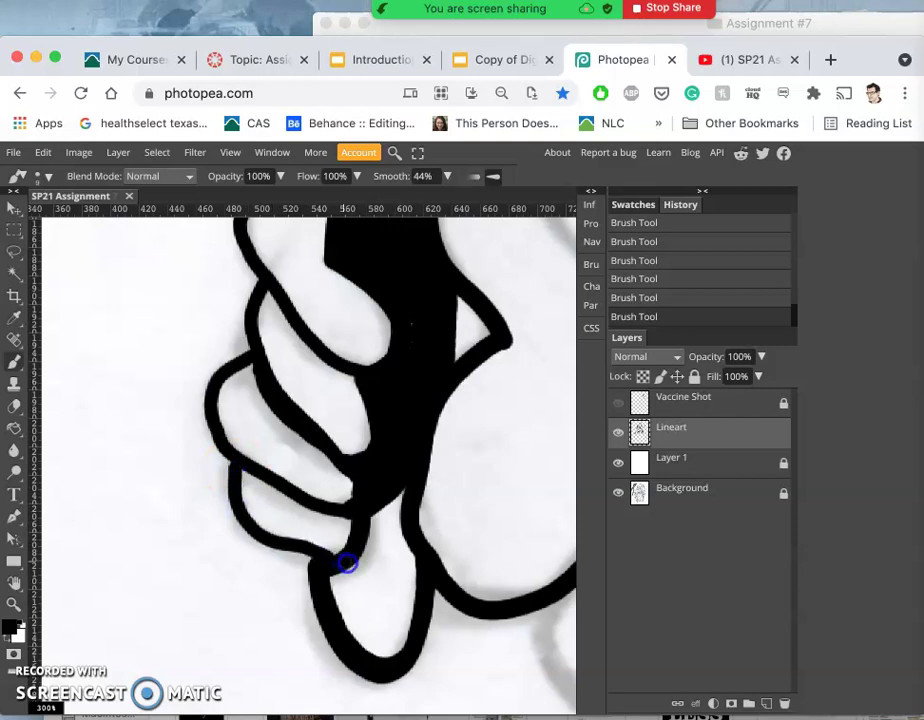
{"action": "key", "text": "ctrl+z"}
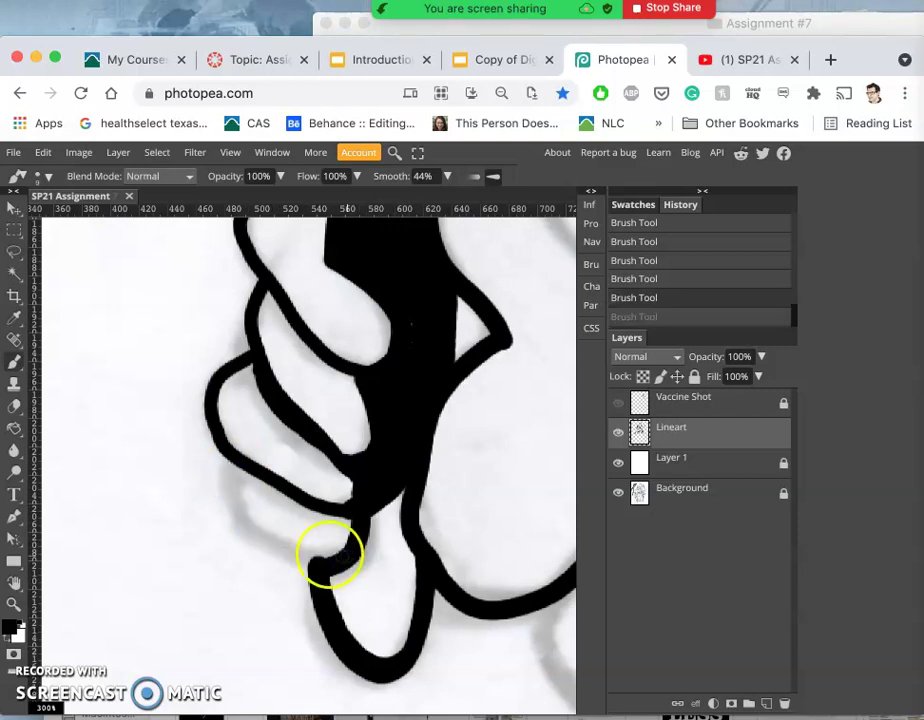
{"action": "mouse_move", "coordinate": [235, 466]}
{"action": "left_mouse_down"}
{"action": "mouse_move", "coordinate": [231, 507]}
{"action": "mouse_move", "coordinate": [260, 540]}
{"action": "mouse_move", "coordinate": [335, 565]}
{"action": "mouse_move", "coordinate": [362, 554]}
{"action": "left_mouse_up"}
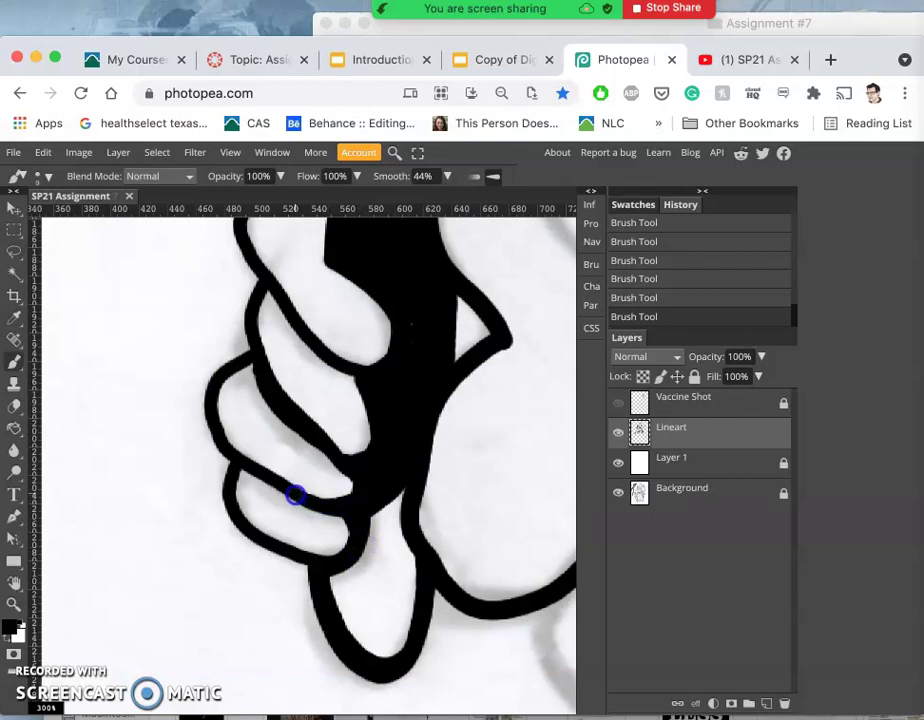
Step: Ink the dagger's crossguard above the fist, with a curled scroll at each end and a dipped upper edge joining them
{"action": "scroll", "coordinate": [402, 458], "scroll_direction": "down", "scroll_amount": 2}
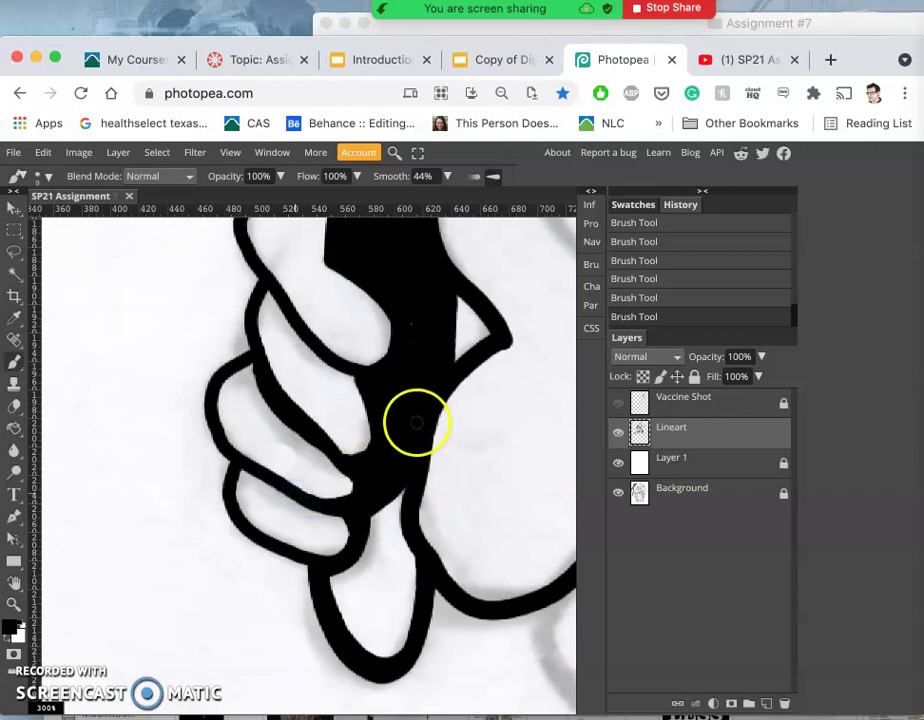
{"action": "scroll", "coordinate": [417, 428], "scroll_direction": "down", "scroll_amount": 2}
{"action": "scroll", "coordinate": [417, 428], "scroll_direction": "down", "scroll_amount": 4}
{"action": "scroll", "coordinate": [417, 428], "scroll_direction": "up", "scroll_amount": 2}
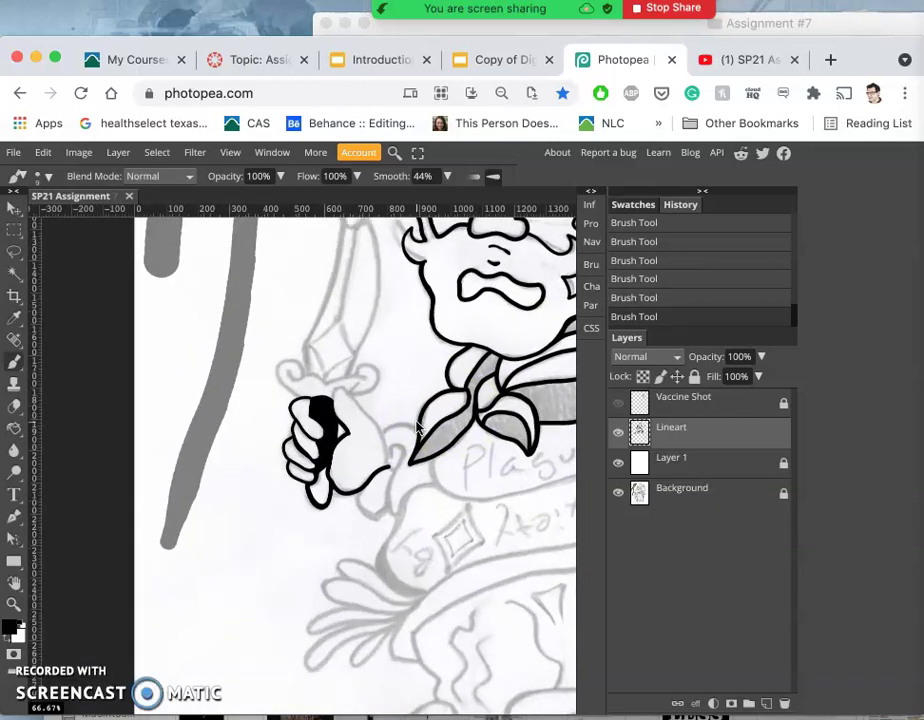
{"action": "scroll", "coordinate": [417, 428], "scroll_direction": "up", "scroll_amount": 1}
{"action": "left_click_drag", "start_coordinate": [417, 428], "coordinate": [402, 458]}
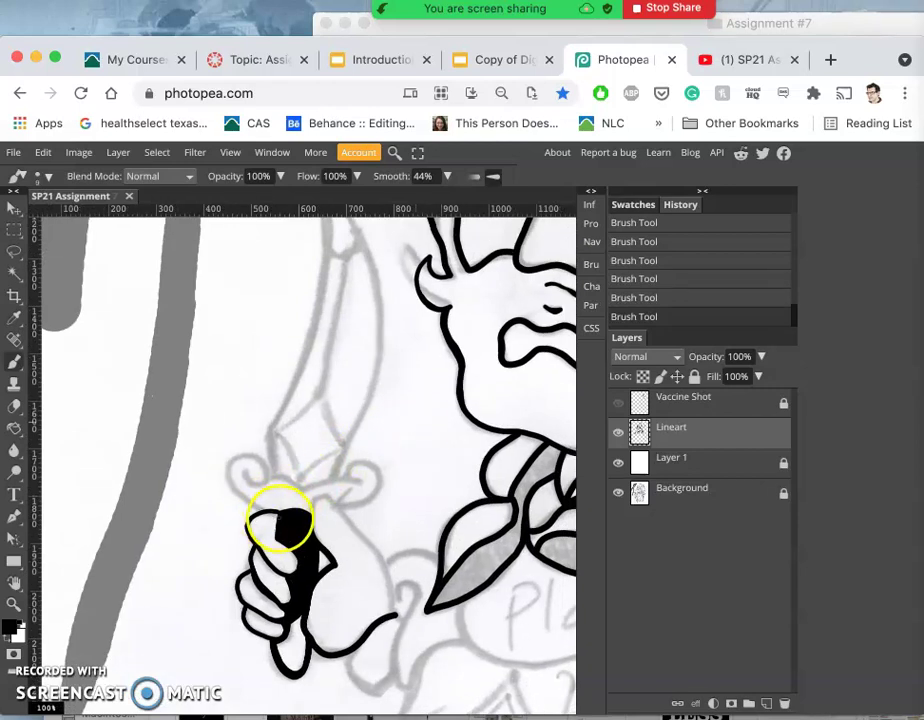
{"action": "scroll", "coordinate": [280, 520], "scroll_direction": "up", "scroll_amount": 2}
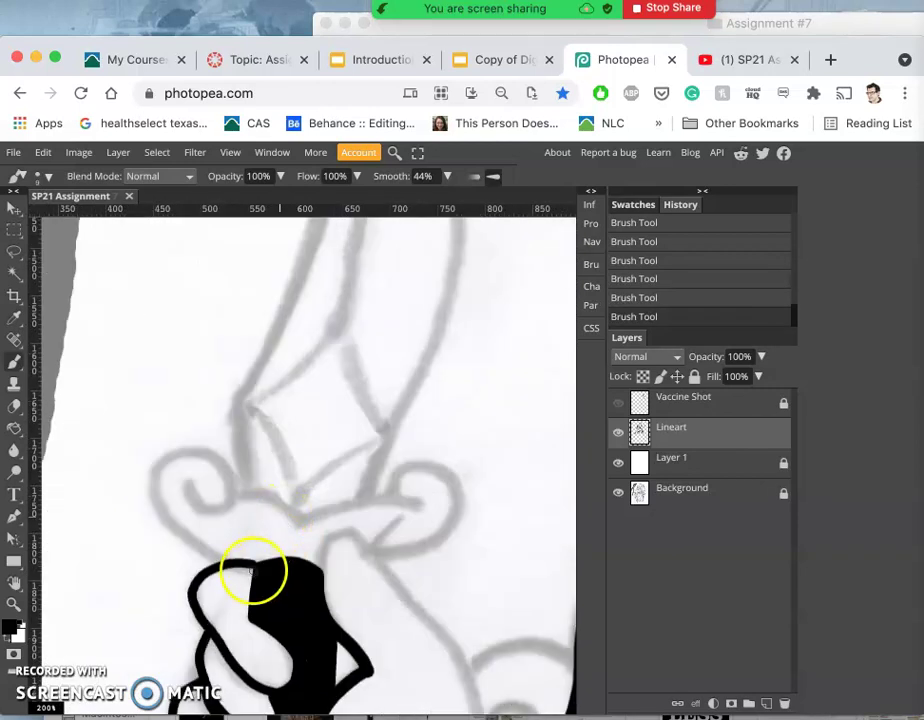
{"action": "mouse_move", "coordinate": [253, 570]}
{"action": "left_mouse_down"}
{"action": "mouse_move", "coordinate": [204, 553]}
{"action": "mouse_move", "coordinate": [165, 518]}
{"action": "mouse_move", "coordinate": [155, 458]}
{"action": "mouse_move", "coordinate": [181, 443]}
{"action": "mouse_move", "coordinate": [221, 452]}
{"action": "mouse_move", "coordinate": [241, 491]}
{"action": "mouse_move", "coordinate": [221, 514]}
{"action": "mouse_move", "coordinate": [194, 505]}
{"action": "mouse_move", "coordinate": [194, 476]}
{"action": "mouse_move", "coordinate": [210, 475]}
{"action": "mouse_move", "coordinate": [270, 493]}
{"action": "mouse_move", "coordinate": [308, 536]}
{"action": "left_mouse_up"}
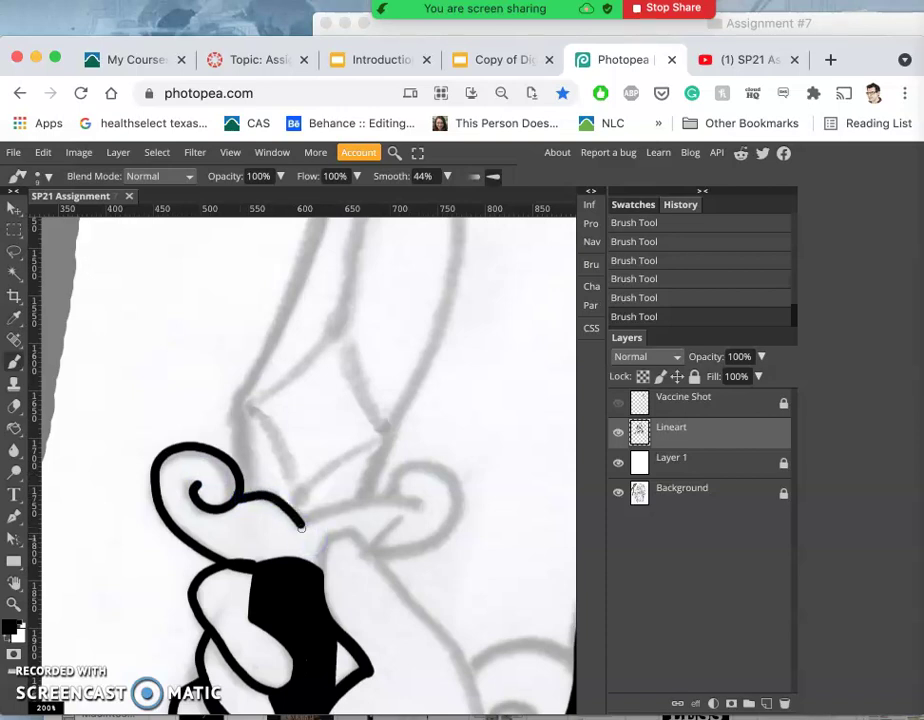
{"action": "mouse_move", "coordinate": [305, 522]}
{"action": "left_mouse_down"}
{"action": "mouse_move", "coordinate": [338, 507]}
{"action": "mouse_move", "coordinate": [419, 506]}
{"action": "left_mouse_up"}
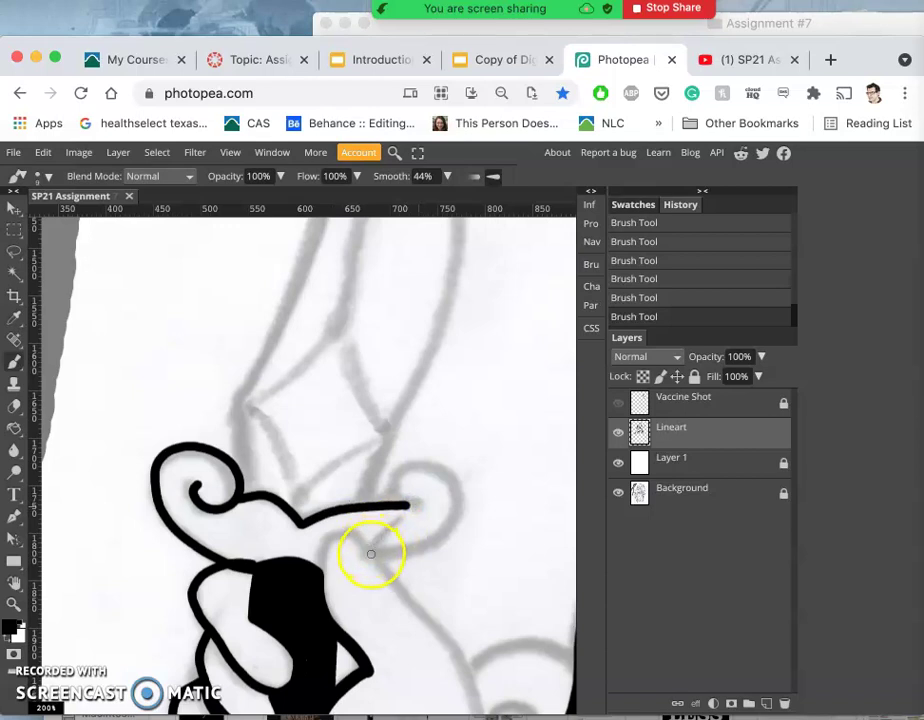
{"action": "mouse_move", "coordinate": [370, 554]}
{"action": "left_mouse_down"}
{"action": "mouse_move", "coordinate": [423, 549]}
{"action": "mouse_move", "coordinate": [448, 533]}
{"action": "mouse_move", "coordinate": [458, 481]}
{"action": "mouse_move", "coordinate": [431, 458]}
{"action": "mouse_move", "coordinate": [396, 476]}
{"action": "mouse_move", "coordinate": [392, 489]}
{"action": "mouse_move", "coordinate": [398, 507]}
{"action": "mouse_move", "coordinate": [427, 514]}
{"action": "mouse_move", "coordinate": [437, 505]}
{"action": "mouse_move", "coordinate": [428, 485]}
{"action": "left_mouse_up"}
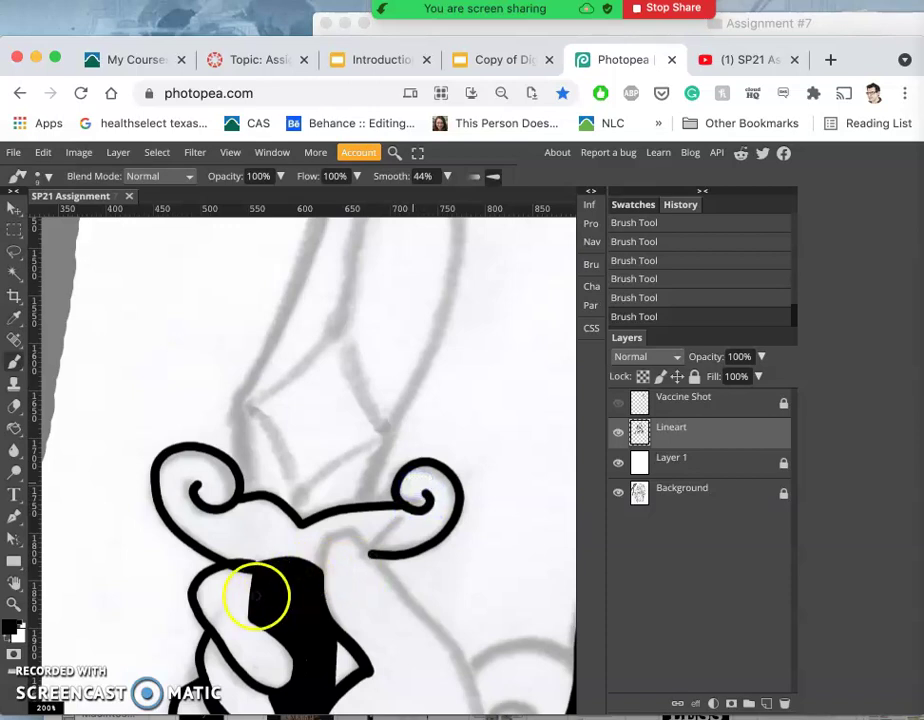
Step: Erase the rough edge of the crossguard's lower line where it meets the top of the fist
{"action": "left_click", "coordinate": [14, 405]}
{"action": "mouse_move", "coordinate": [244, 556]}
{"action": "left_mouse_down"}
{"action": "mouse_move", "coordinate": [229, 553]}
{"action": "mouse_move", "coordinate": [262, 569]}
{"action": "mouse_move", "coordinate": [228, 554]}
{"action": "left_mouse_up"}
{"action": "key", "text": "super+z"}
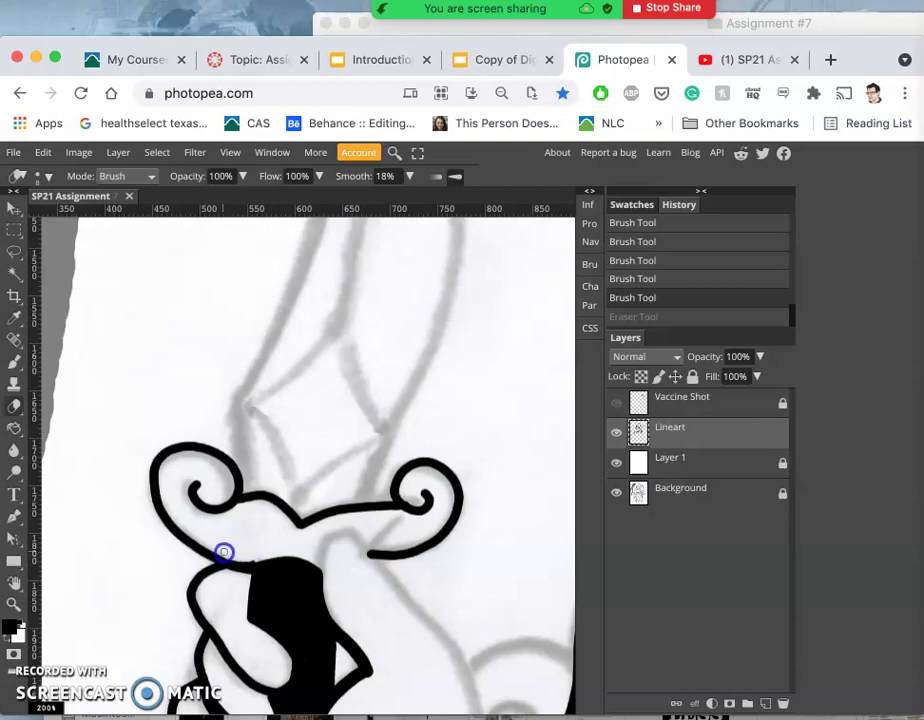
{"action": "left_click_drag", "start_coordinate": [250, 557], "coordinate": [252, 557]}
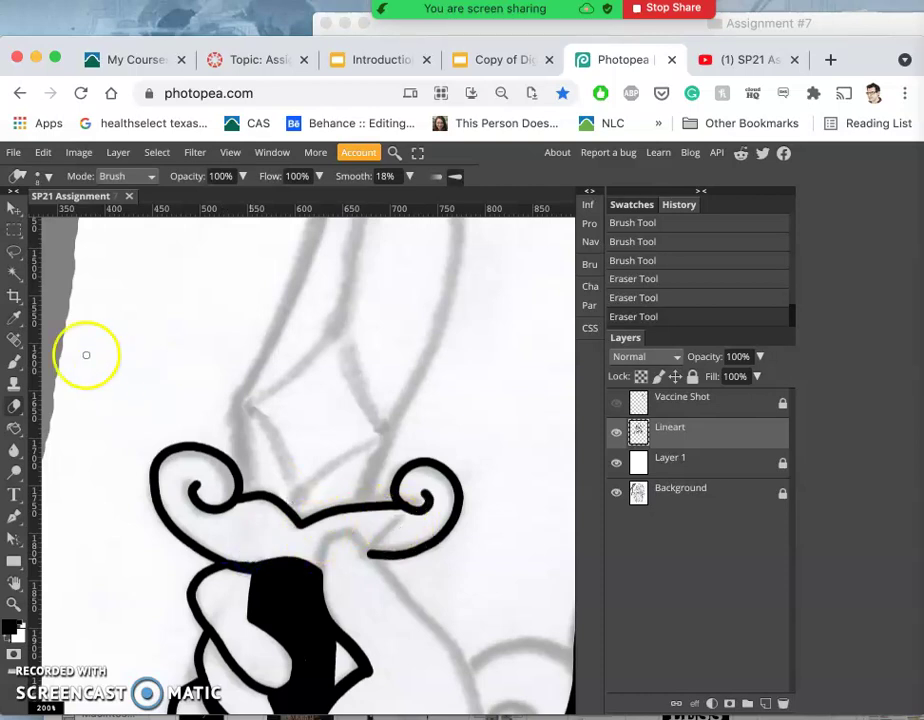
Step: Ink the thumb over the crossguard and continue its outer line down the hand to a closed corner at the wrist
{"action": "left_click", "coordinate": [14, 361]}
{"action": "scroll", "coordinate": [320, 563], "scroll_direction": "down", "scroll_amount": 3}
{"action": "scroll", "coordinate": [320, 563], "scroll_direction": "right", "scroll_amount": 3}
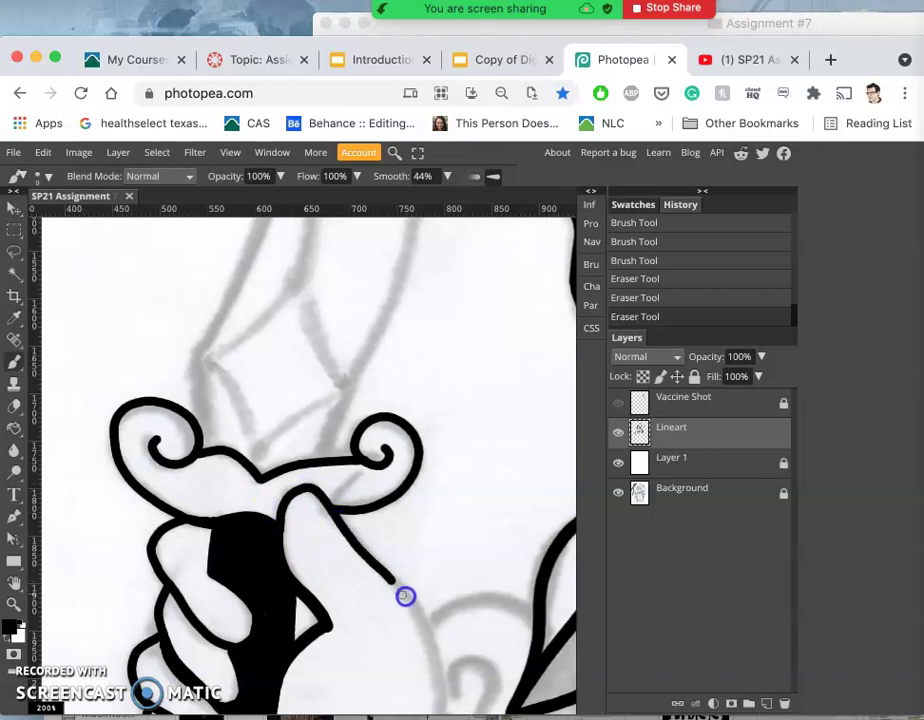
{"action": "left_click_drag", "start_coordinate": [405, 596], "coordinate": [438, 635]}
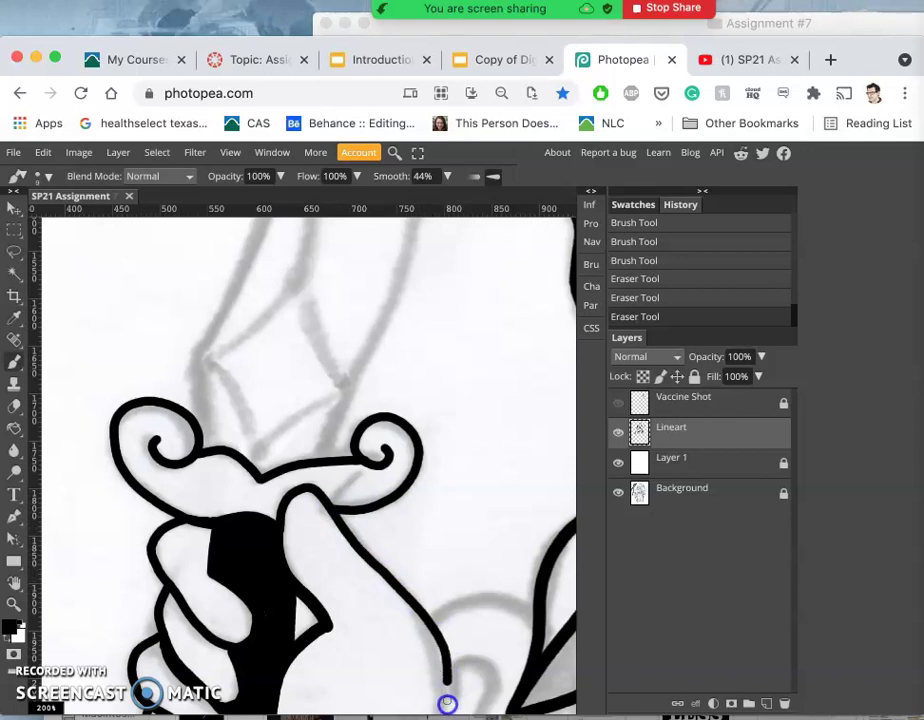
{"action": "left_click_drag", "start_coordinate": [444, 690], "coordinate": [446, 710]}
{"action": "scroll", "coordinate": [444, 629], "scroll_direction": "down", "scroll_amount": 3}
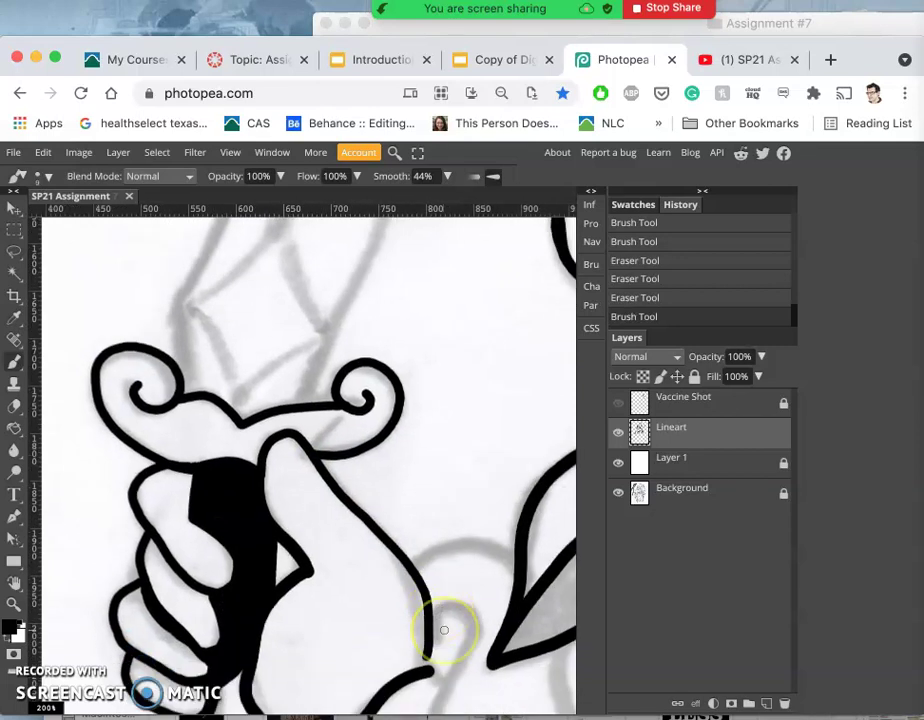
{"action": "left_click_drag", "start_coordinate": [418, 589], "coordinate": [397, 578]}
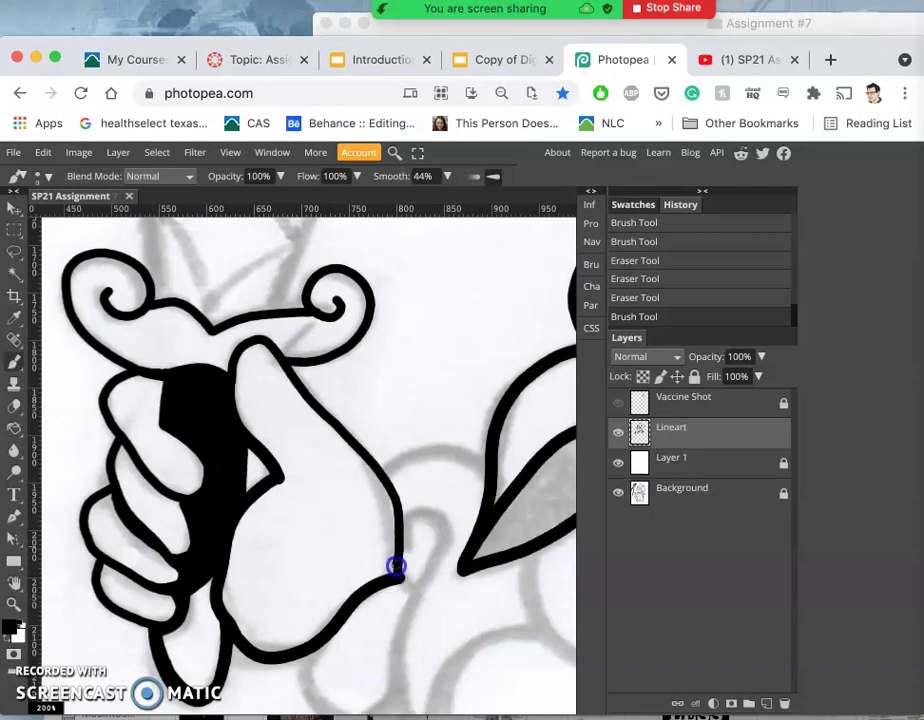
{"action": "left_click", "coordinate": [395, 562]}
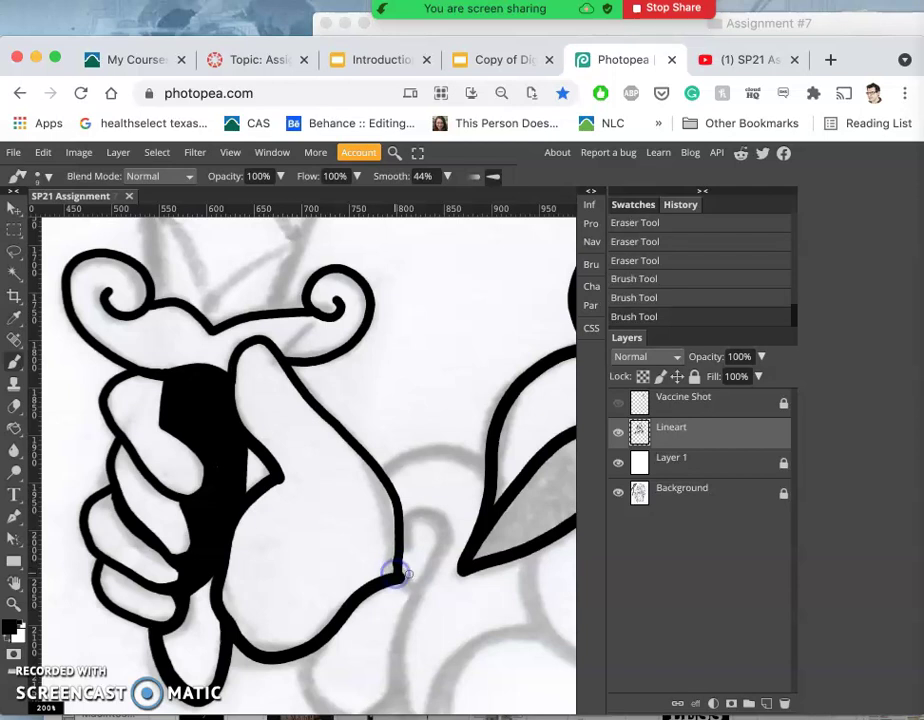
Step: Ink the two lower edges of the diamond at the blade's base and its upper-left edge, extended upward as a center line
{"action": "scroll", "coordinate": [362, 470], "scroll_direction": "up", "scroll_amount": 5}
{"action": "scroll", "coordinate": [363, 469], "scroll_direction": "up", "scroll_amount": 2}
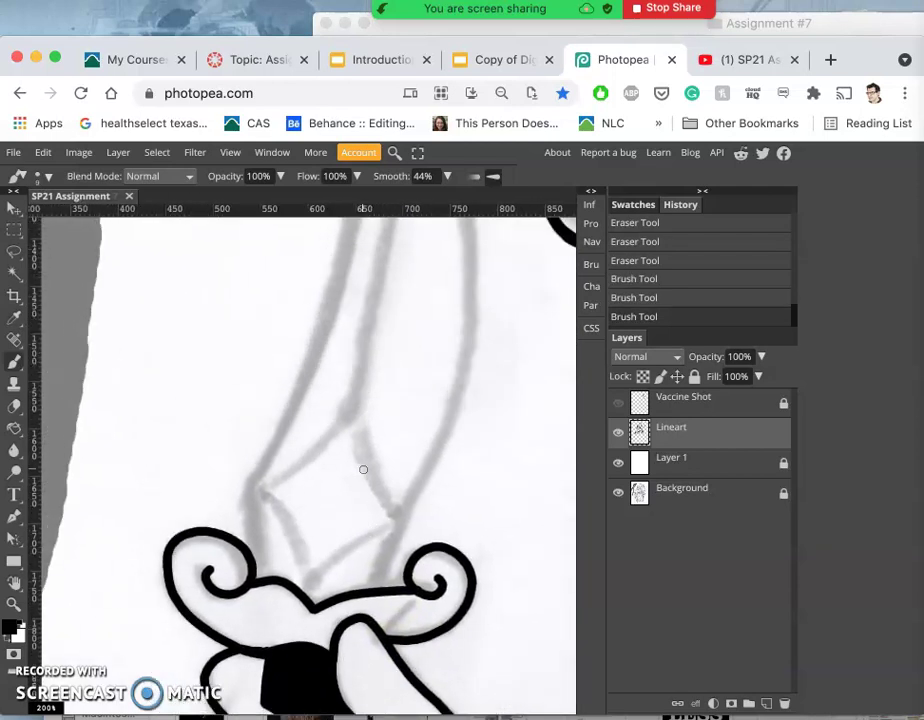
{"action": "mouse_move", "coordinate": [363, 470]}
{"action": "left_mouse_down"}
{"action": "mouse_move", "coordinate": [251, 498]}
{"action": "mouse_move", "coordinate": [289, 549]}
{"action": "left_mouse_up"}
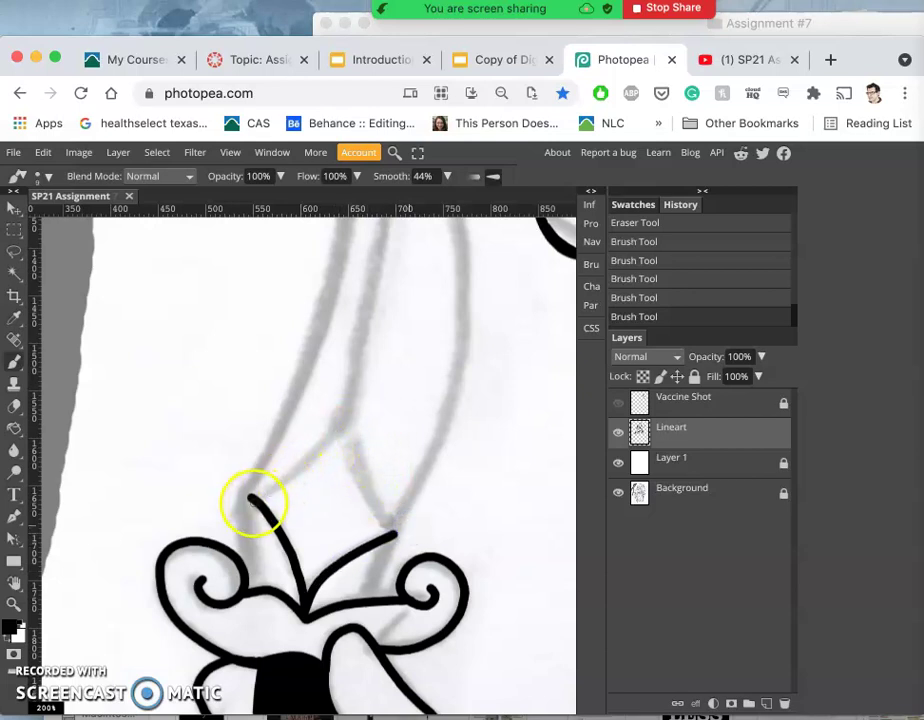
{"action": "left_click", "coordinate": [251, 498]}
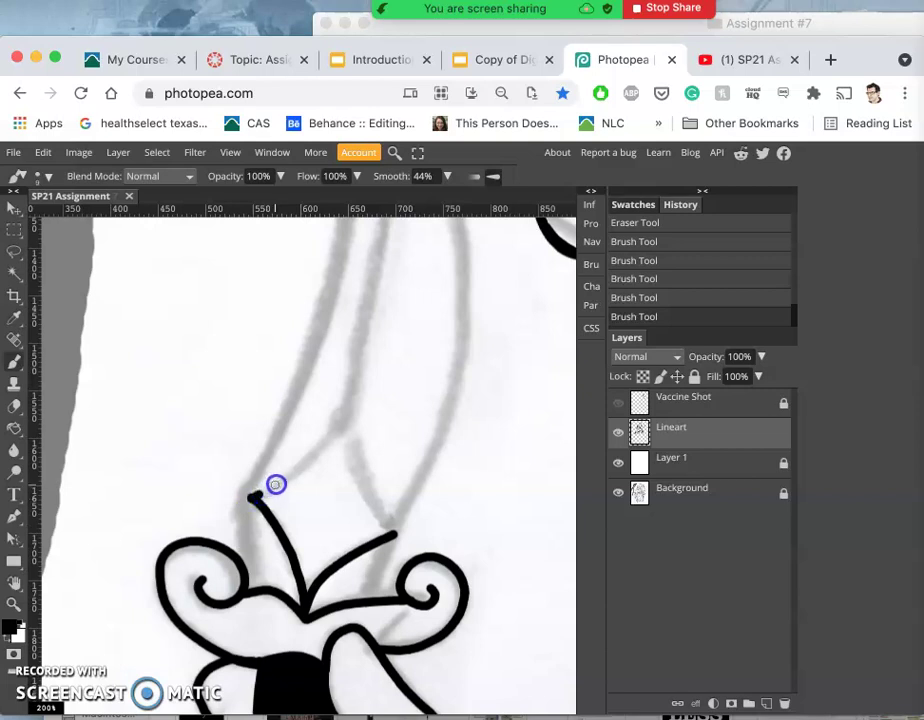
{"action": "mouse_move", "coordinate": [301, 464]}
{"action": "left_mouse_down"}
{"action": "mouse_move", "coordinate": [333, 429]}
{"action": "mouse_move", "coordinate": [351, 381]}
{"action": "mouse_move", "coordinate": [358, 266]}
{"action": "left_mouse_up"}
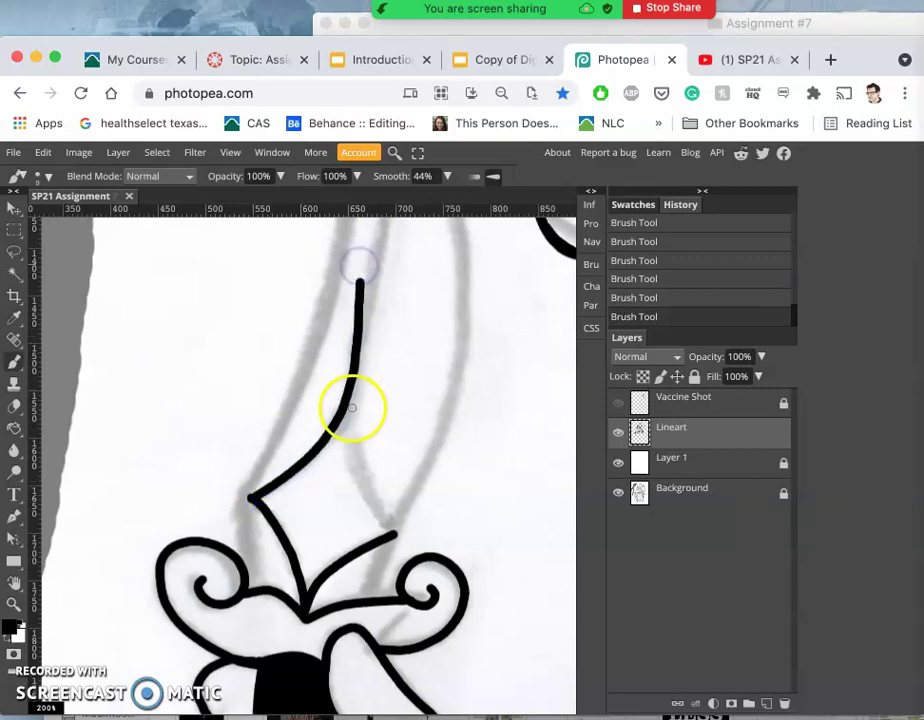
Step: Ink the diamond's upper-right edge from the center line to its right corner, undoing and redrawing the stroke for a smoother join
{"action": "left_click", "coordinate": [347, 403]}
{"action": "left_click_drag", "start_coordinate": [347, 437], "coordinate": [358, 469]}
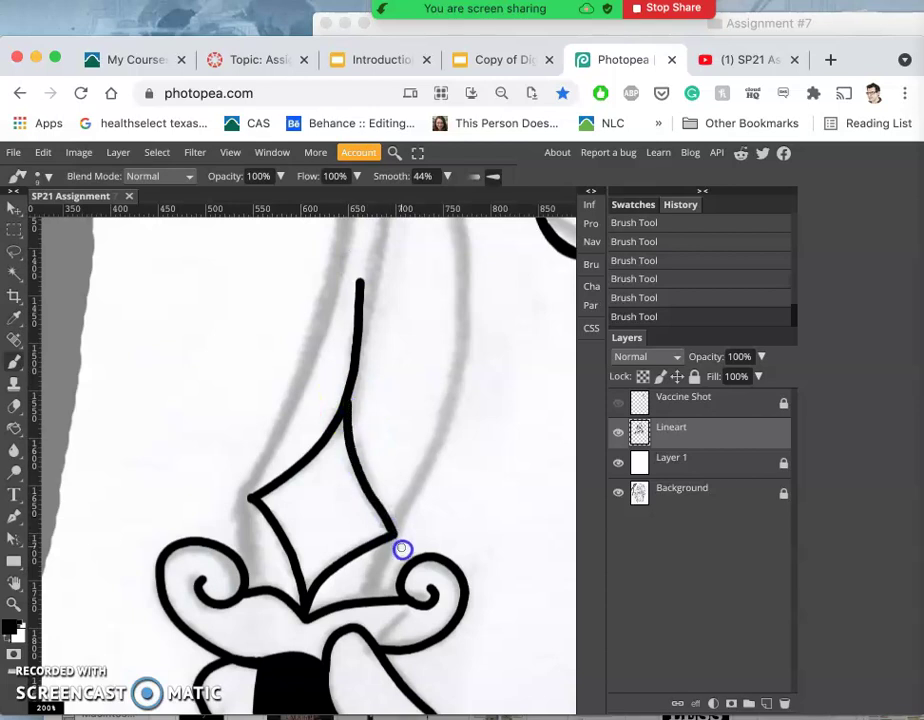
{"action": "key", "text": "super+z"}
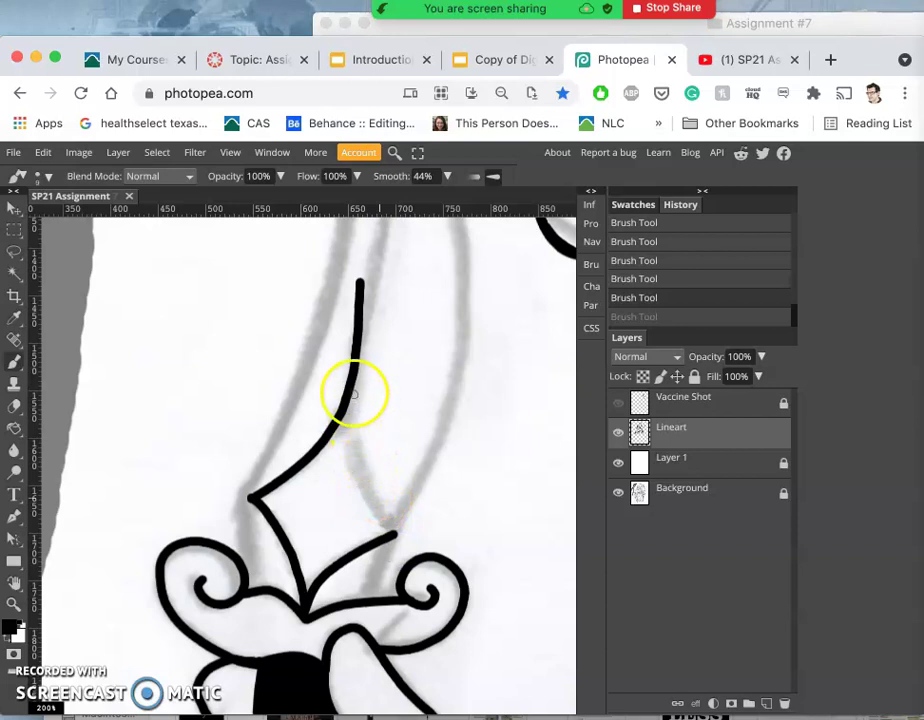
{"action": "left_click_drag", "start_coordinate": [353, 387], "coordinate": [348, 434]}
{"action": "mouse_move", "coordinate": [364, 487]}
{"action": "left_mouse_down"}
{"action": "mouse_move", "coordinate": [397, 539]}
{"action": "mouse_move", "coordinate": [359, 473]}
{"action": "mouse_move", "coordinate": [351, 401]}
{"action": "left_mouse_up"}
{"action": "key", "text": "super+z"}
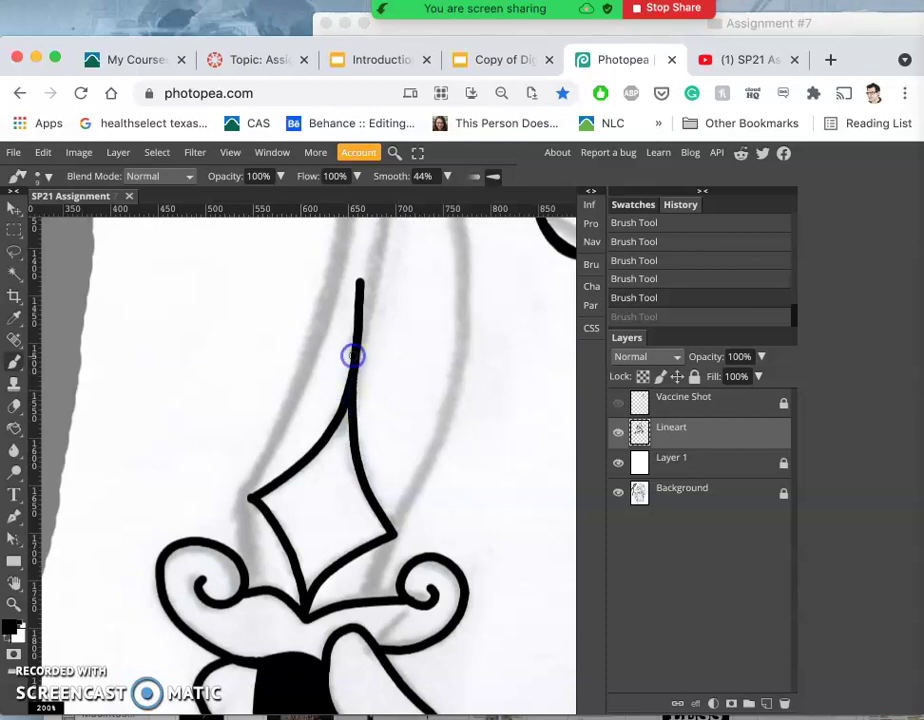
{"action": "left_click_drag", "start_coordinate": [352, 356], "coordinate": [352, 356]}
Step: Set the eraser size to 29 px and trim the line above the diamond to a tapered point
{"action": "scroll", "coordinate": [377, 385], "scroll_direction": "up", "scroll_amount": 4}
{"action": "scroll", "coordinate": [377, 385], "scroll_direction": "right", "scroll_amount": 2}
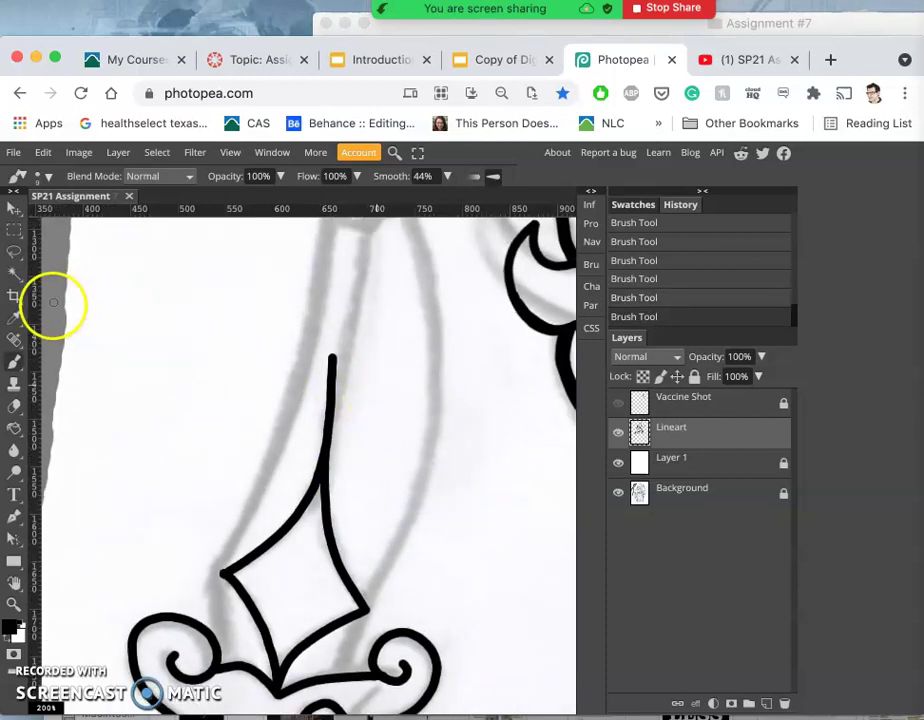
{"action": "left_click", "coordinate": [14, 405]}
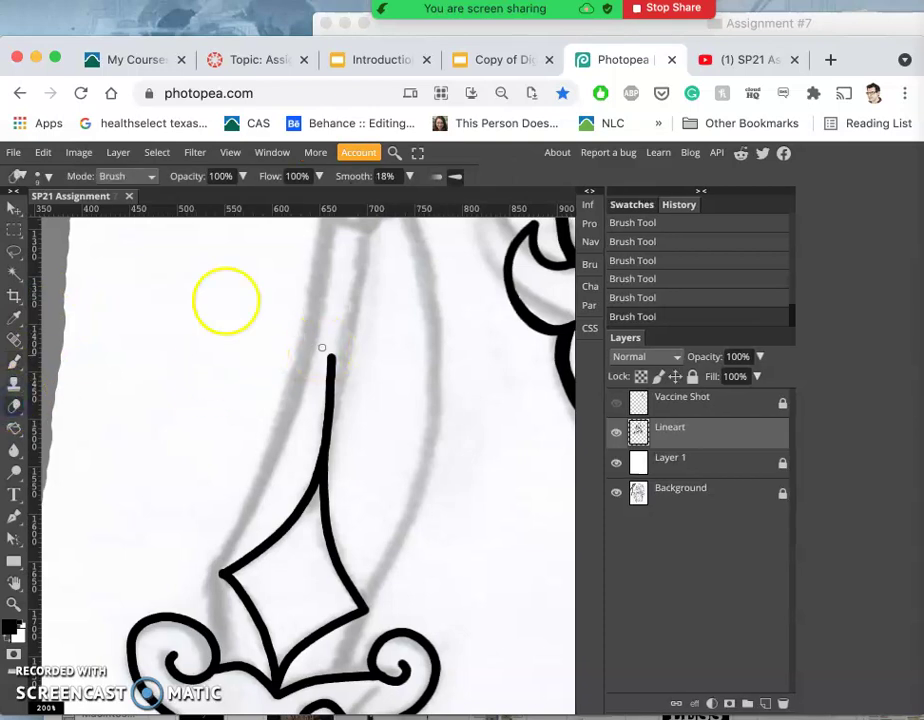
{"action": "left_click", "coordinate": [42, 176]}
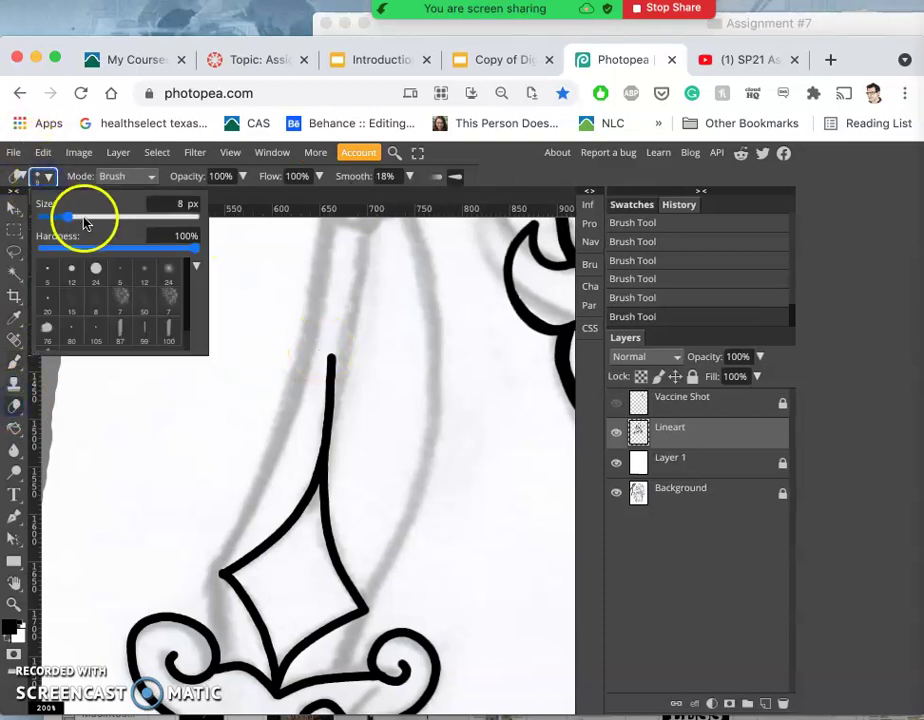
{"action": "left_click", "coordinate": [85, 217]}
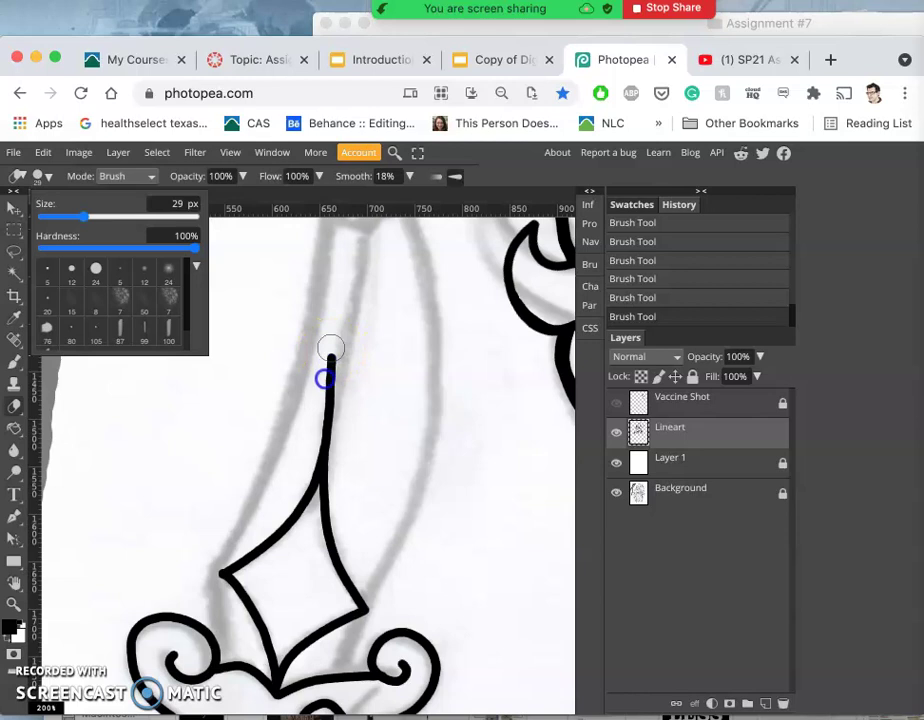
{"action": "left_click_drag", "start_coordinate": [331, 348], "coordinate": [320, 394]}
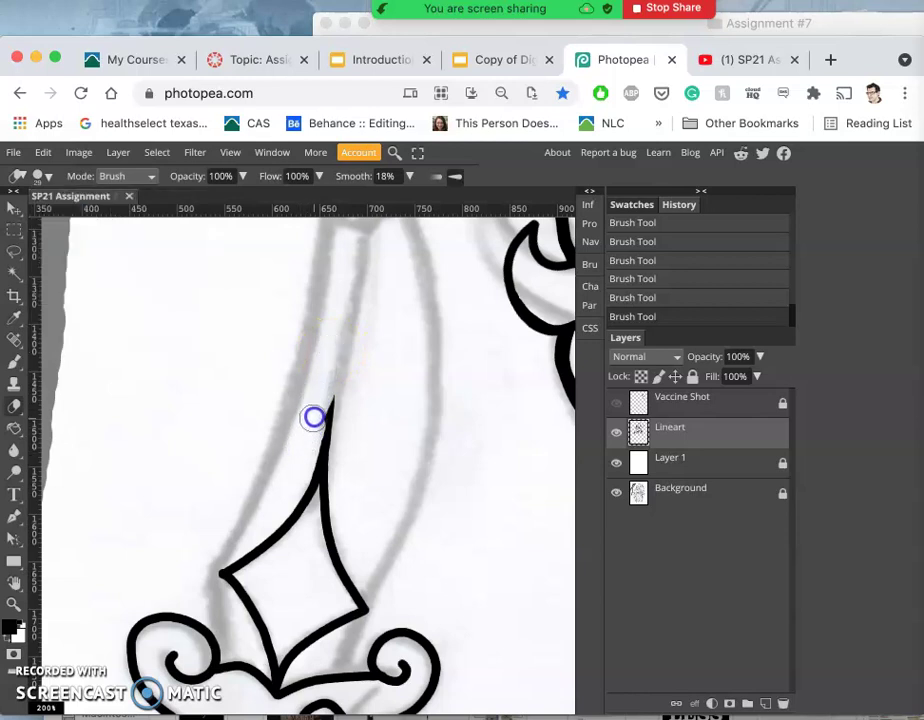
{"action": "left_click", "coordinate": [316, 382]}
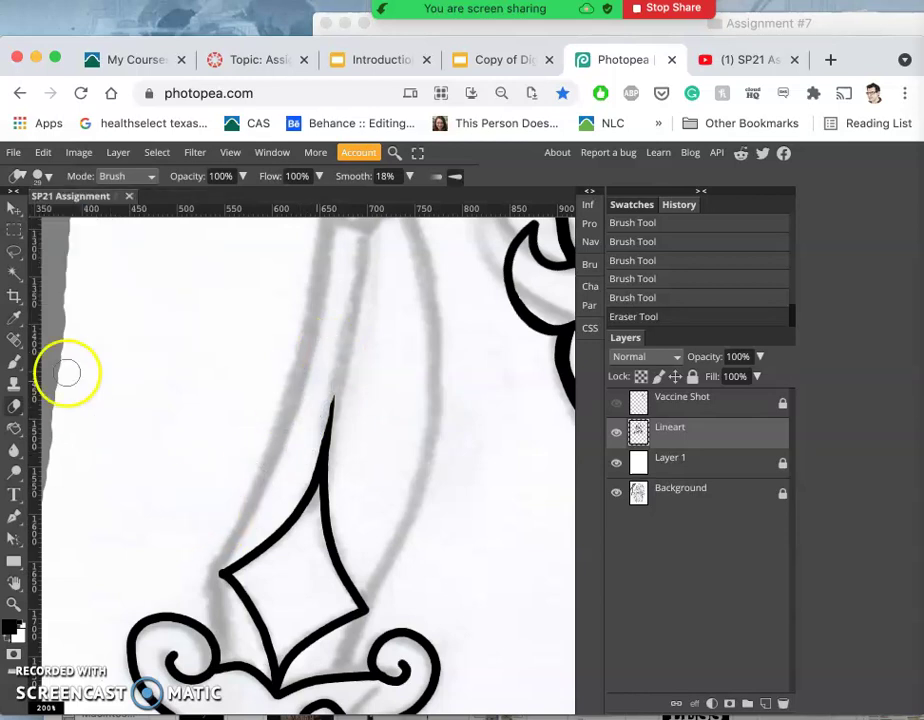
Step: Set the brush size to 11 px and ink the short blade edges joining the diamond's side corners to the crossguard
{"action": "left_click", "coordinate": [14, 362]}
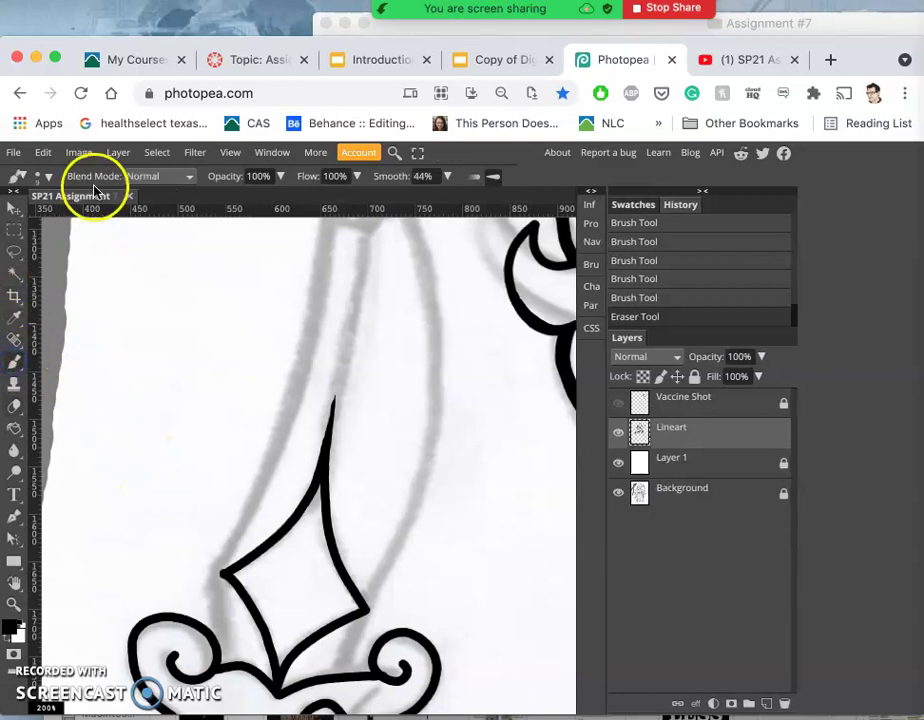
{"action": "left_click", "coordinate": [40, 177]}
{"action": "left_click_drag", "start_coordinate": [75, 222], "coordinate": [70, 220]}
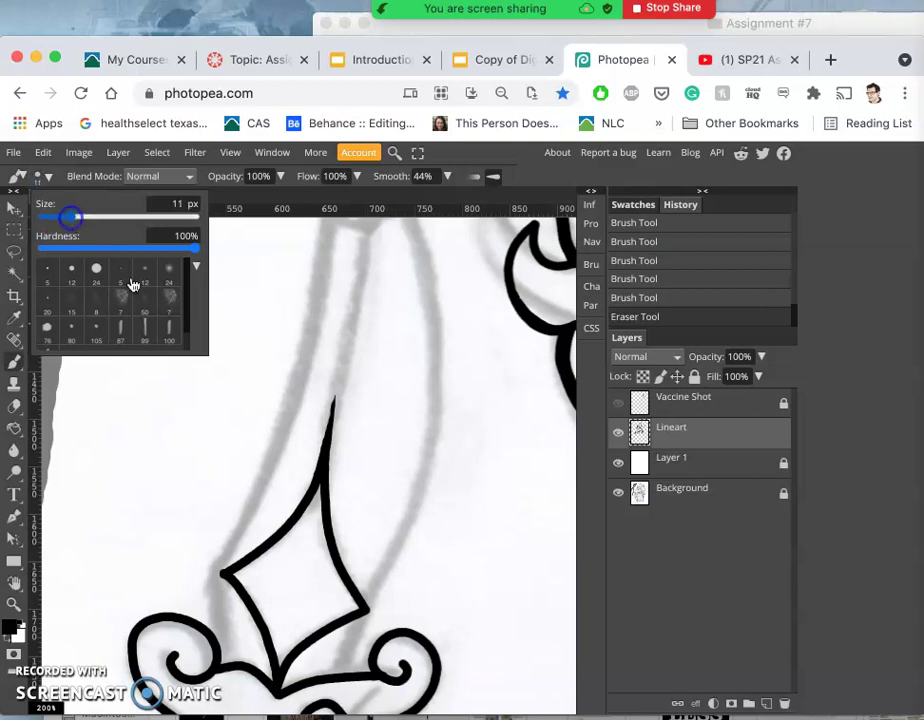
{"action": "left_click", "coordinate": [222, 645]}
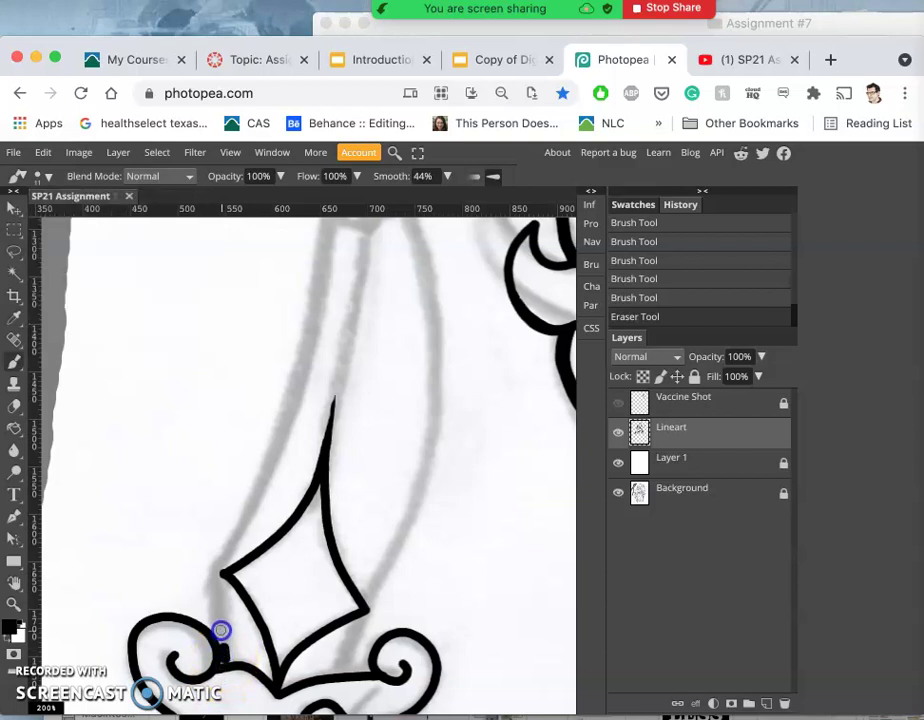
{"action": "left_click_drag", "start_coordinate": [219, 611], "coordinate": [216, 585]}
{"action": "left_click", "coordinate": [212, 557]}
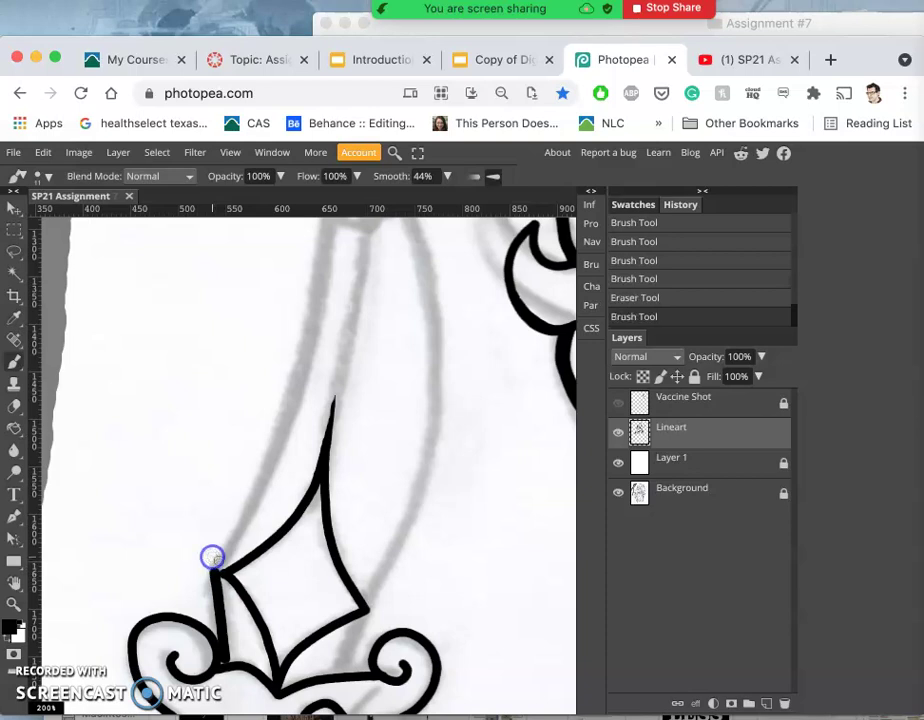
{"action": "left_click_drag", "start_coordinate": [343, 676], "coordinate": [344, 655]}
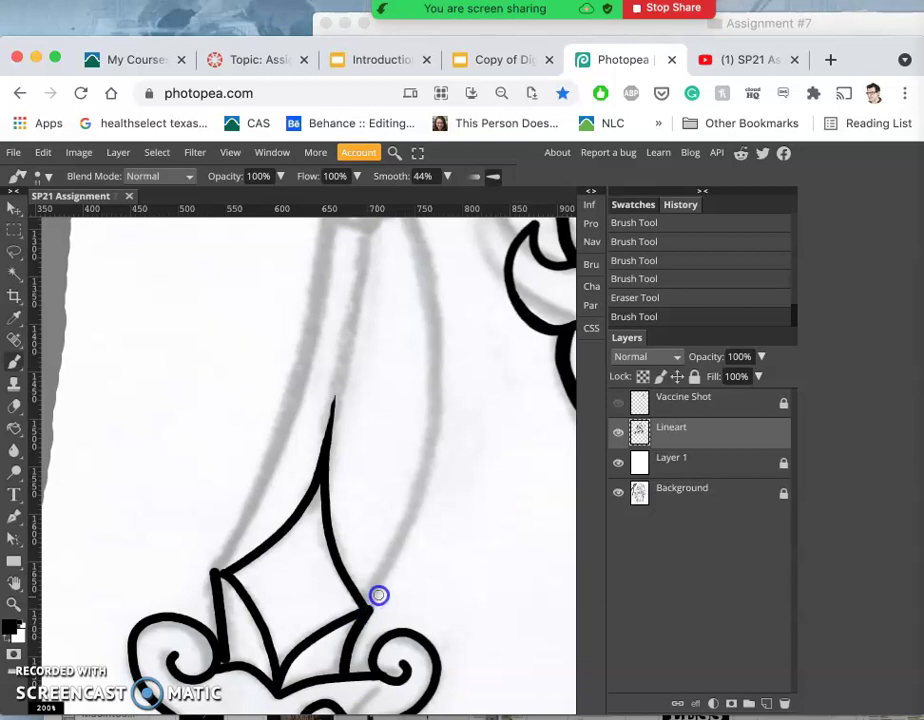
{"action": "left_click_drag", "start_coordinate": [378, 597], "coordinate": [381, 597]}
Step: Ink the blade's long left edge between the diamond's left corner and the tip, undoing the first attempts and redrawing it upward
{"action": "scroll", "coordinate": [366, 476], "scroll_direction": "up", "scroll_amount": 2}
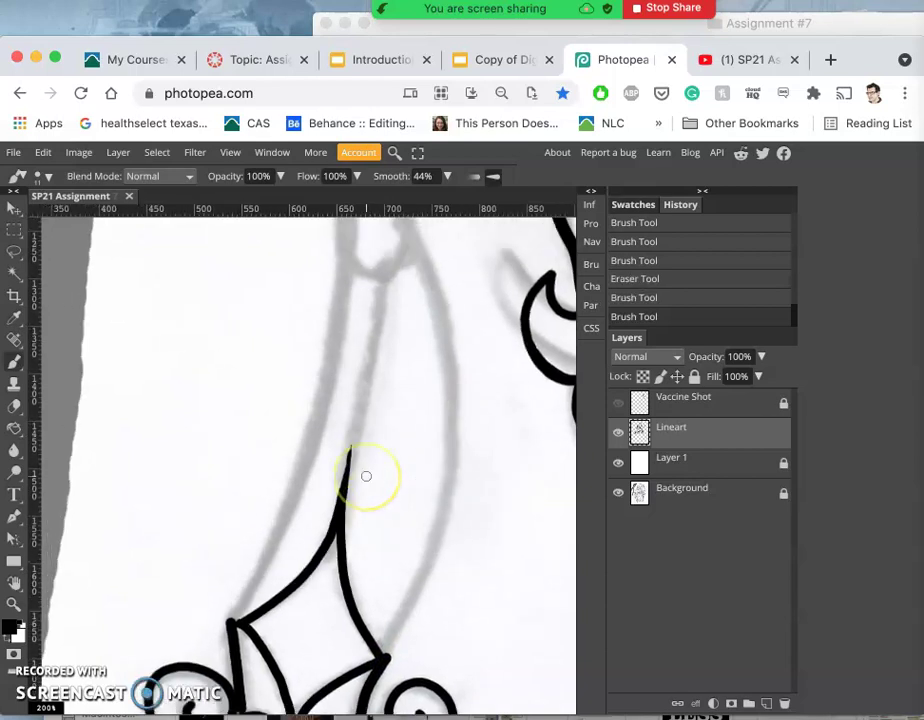
{"action": "key", "text": "super+minus"}
{"action": "key", "text": "super+minus"}
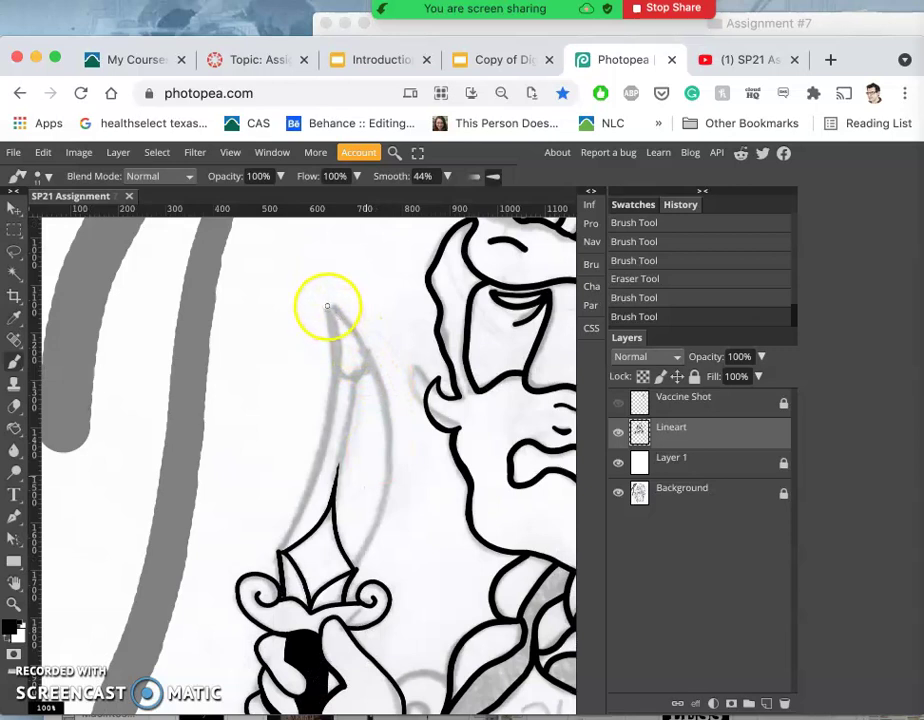
{"action": "left_click_drag", "start_coordinate": [327, 305], "coordinate": [327, 306]}
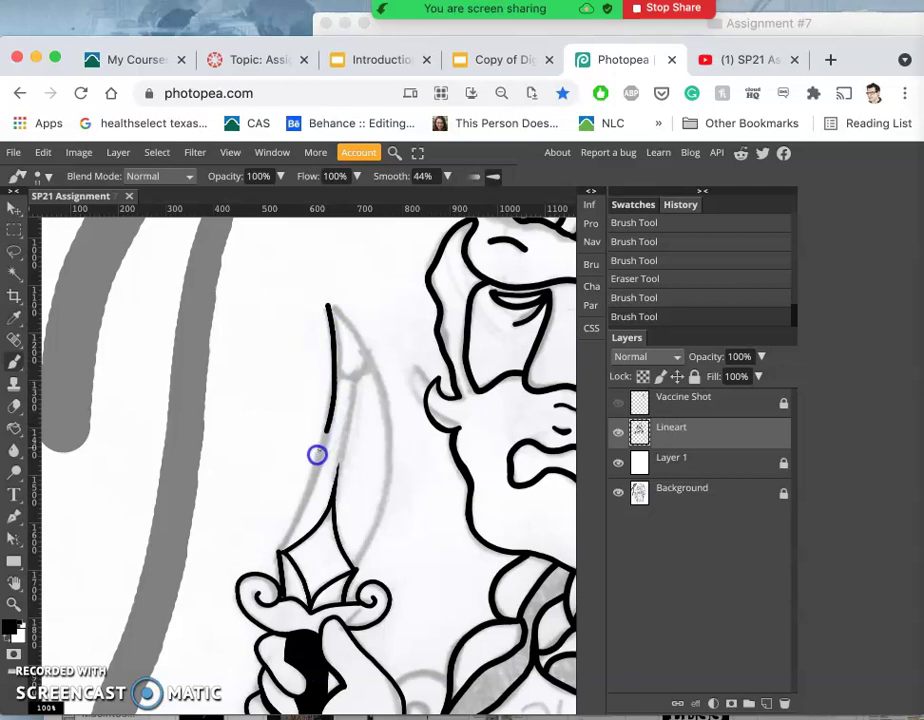
{"action": "key", "text": "ctrl+z"}
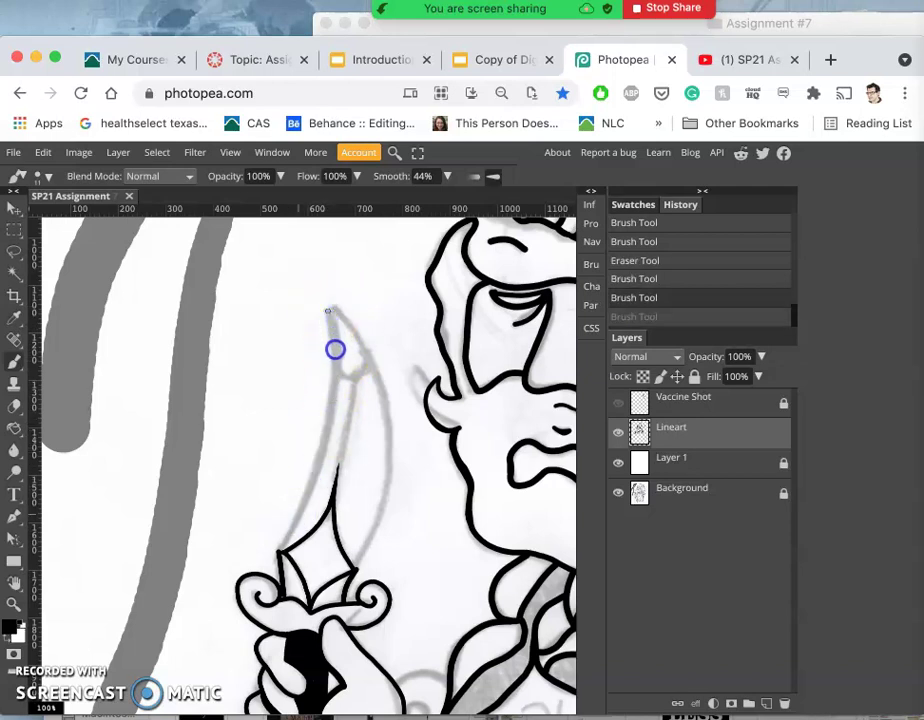
{"action": "left_click_drag", "start_coordinate": [335, 349], "coordinate": [322, 428]}
{"action": "left_click_drag", "start_coordinate": [307, 481], "coordinate": [285, 540]}
{"action": "key", "text": "ctrl+z"}
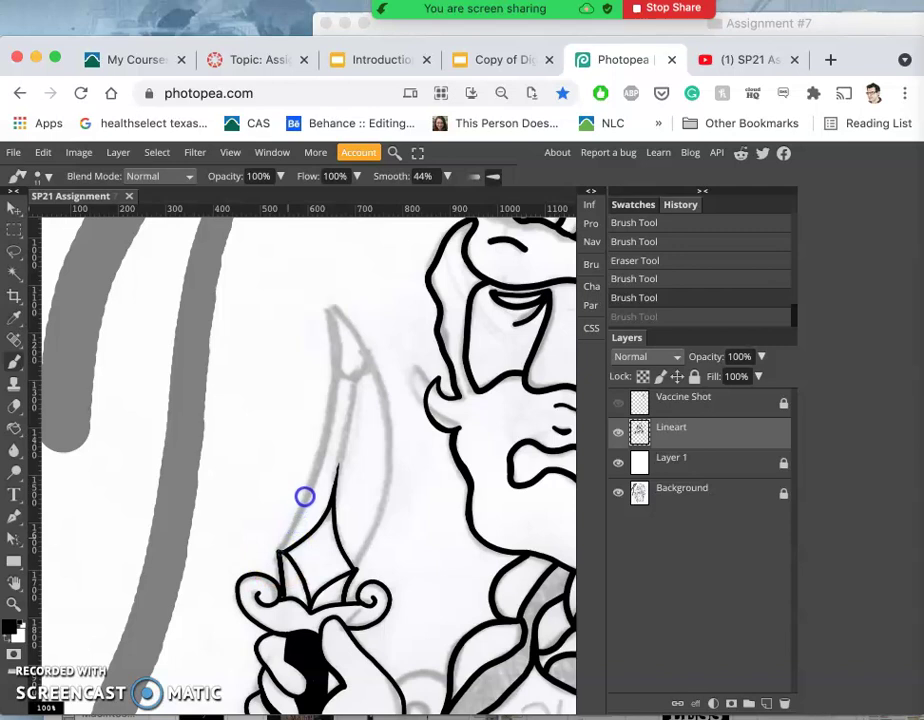
{"action": "left_click_drag", "start_coordinate": [305, 497], "coordinate": [288, 532]}
{"action": "left_click_drag", "start_coordinate": [330, 357], "coordinate": [330, 337]}
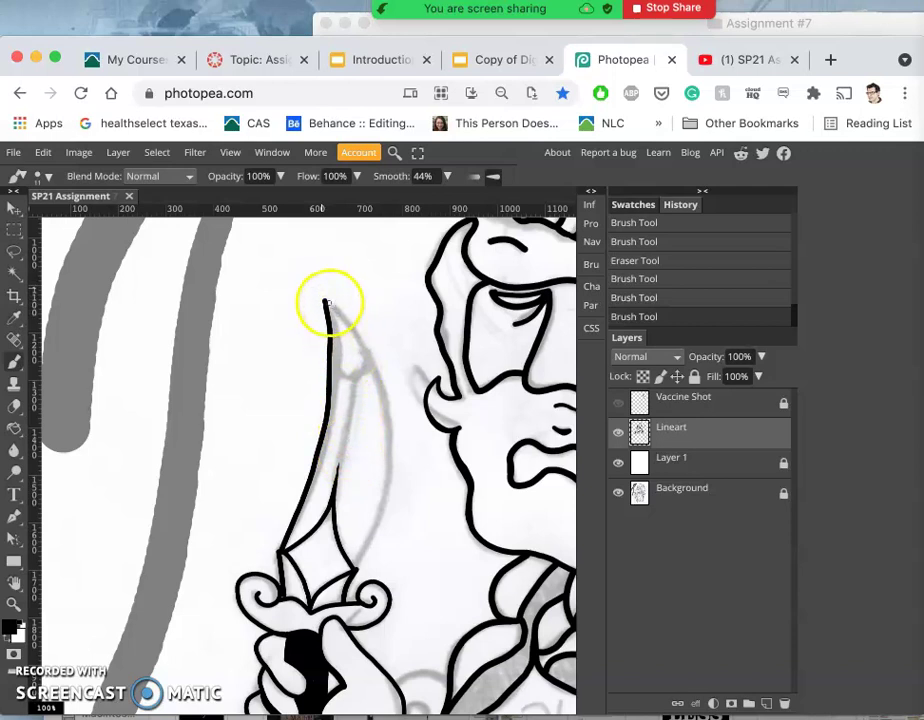
Step: Ink the blade's curved right edge from the tip downward and from the diamond's right corner upward, overlapping the strokes
{"action": "left_click_drag", "start_coordinate": [326, 301], "coordinate": [348, 329]}
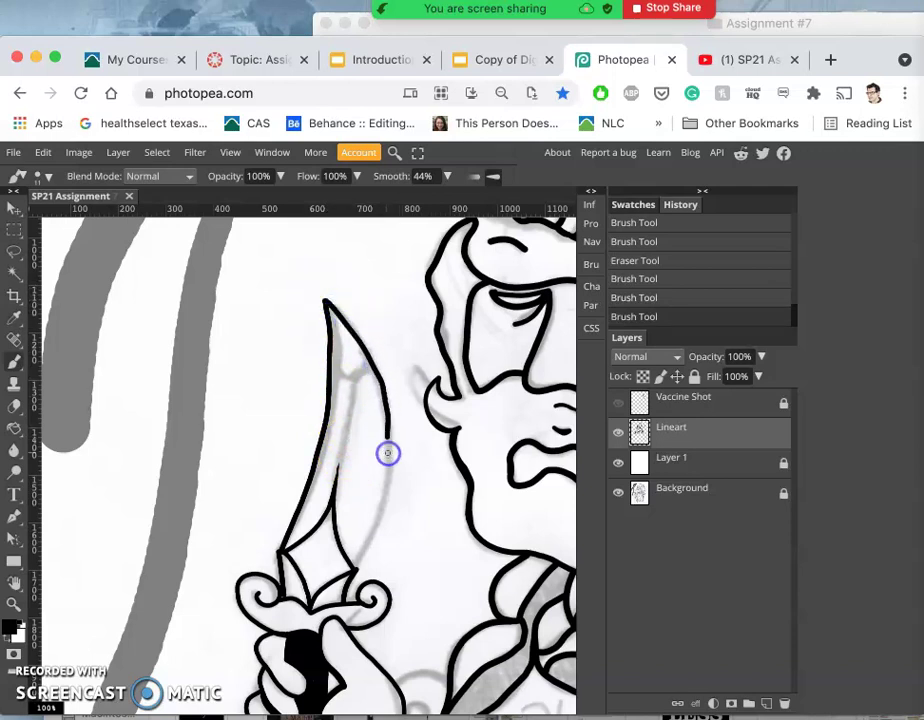
{"action": "left_click_drag", "start_coordinate": [388, 453], "coordinate": [388, 455]}
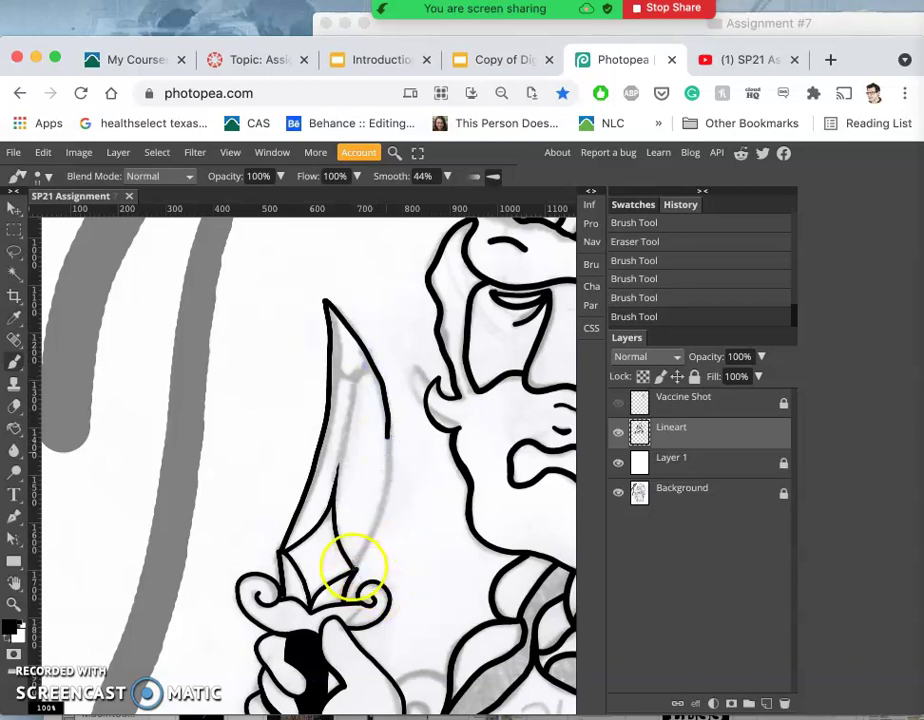
{"action": "left_click_drag", "start_coordinate": [354, 566], "coordinate": [356, 562]}
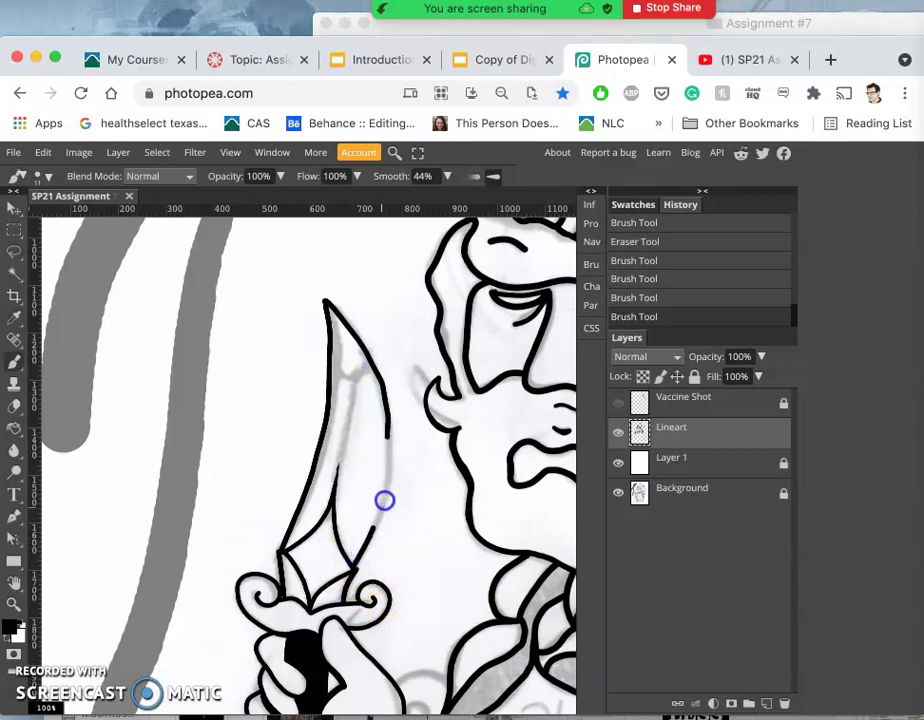
{"action": "left_click_drag", "start_coordinate": [384, 500], "coordinate": [392, 432]}
{"action": "left_click_drag", "start_coordinate": [363, 326], "coordinate": [362, 324]}
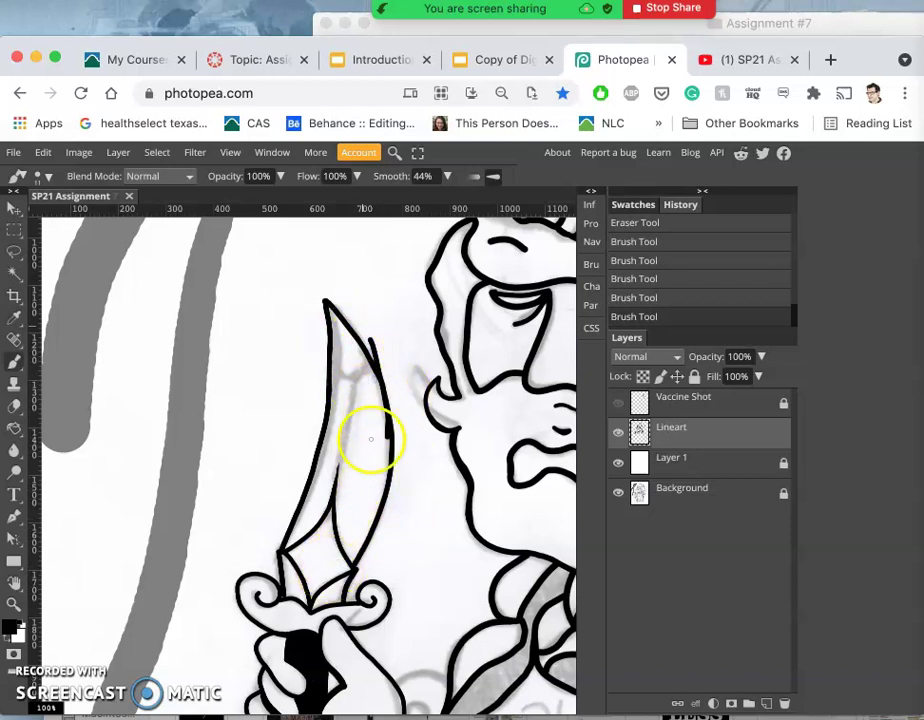
Step: Erase the overlapping stroke ends inside and outside the blade's curved right edge to leave one clean line
{"action": "scroll", "coordinate": [371, 439], "scroll_direction": "up", "scroll_amount": 3}
{"action": "scroll", "coordinate": [371, 442], "scroll_direction": "right", "scroll_amount": 5}
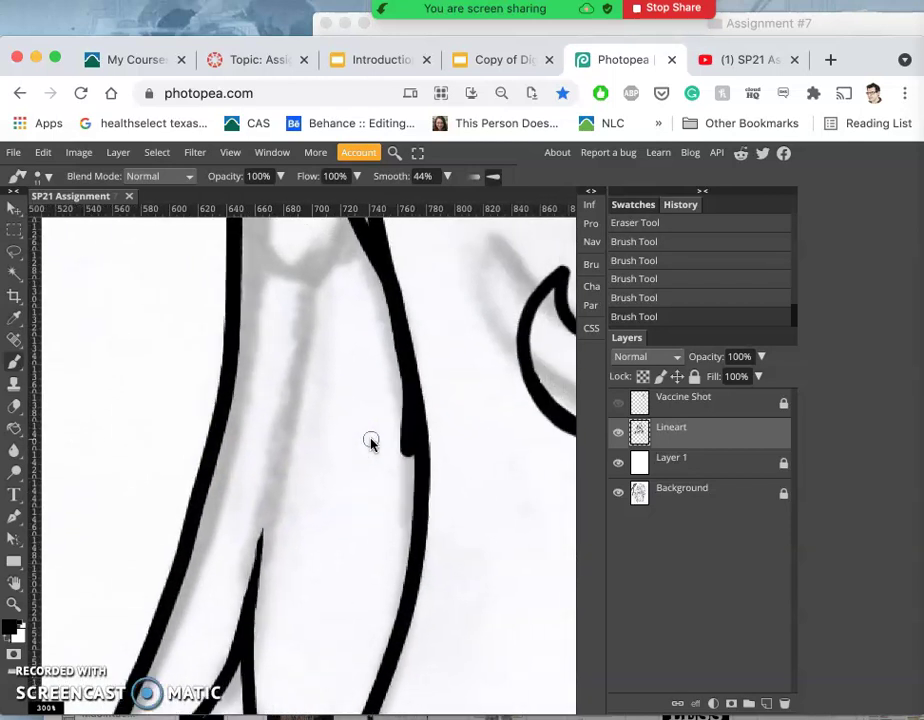
{"action": "left_click", "coordinate": [14, 405]}
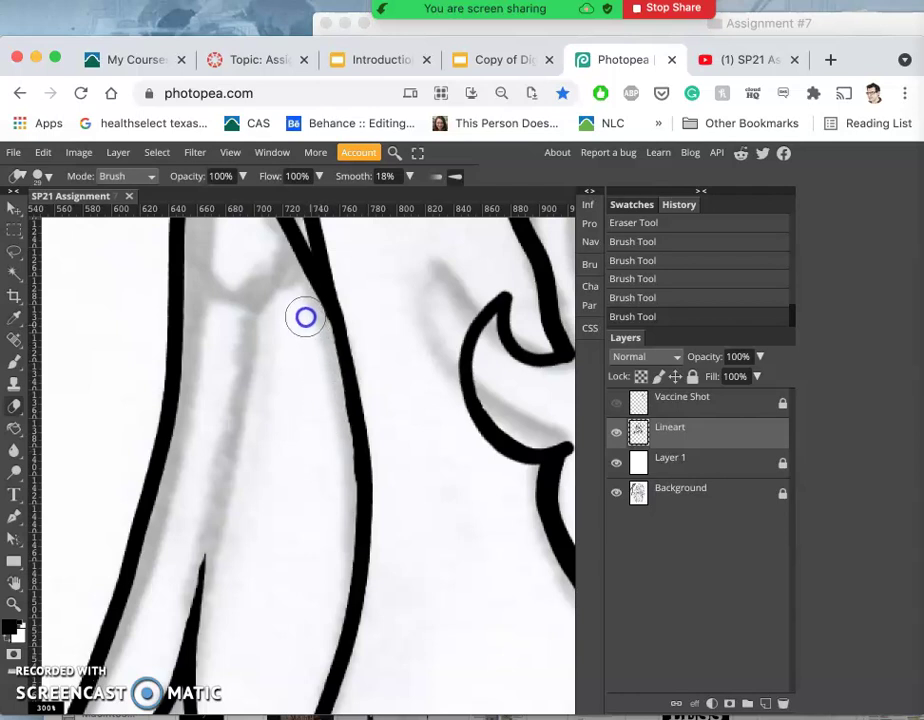
{"action": "left_click_drag", "start_coordinate": [301, 311], "coordinate": [318, 439]}
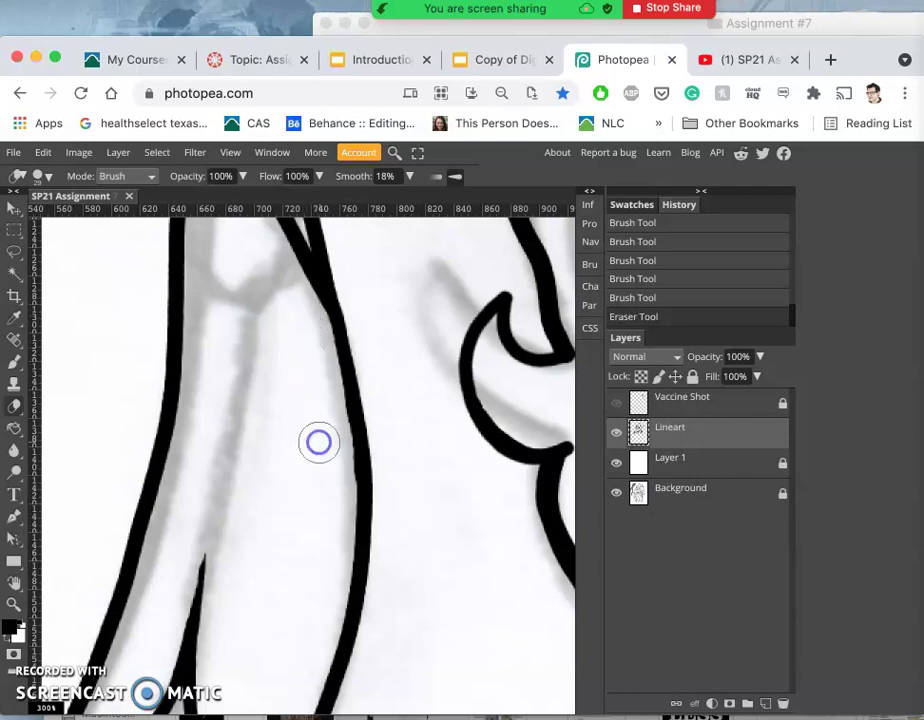
{"action": "scroll", "coordinate": [404, 367], "scroll_direction": "up", "scroll_amount": 2}
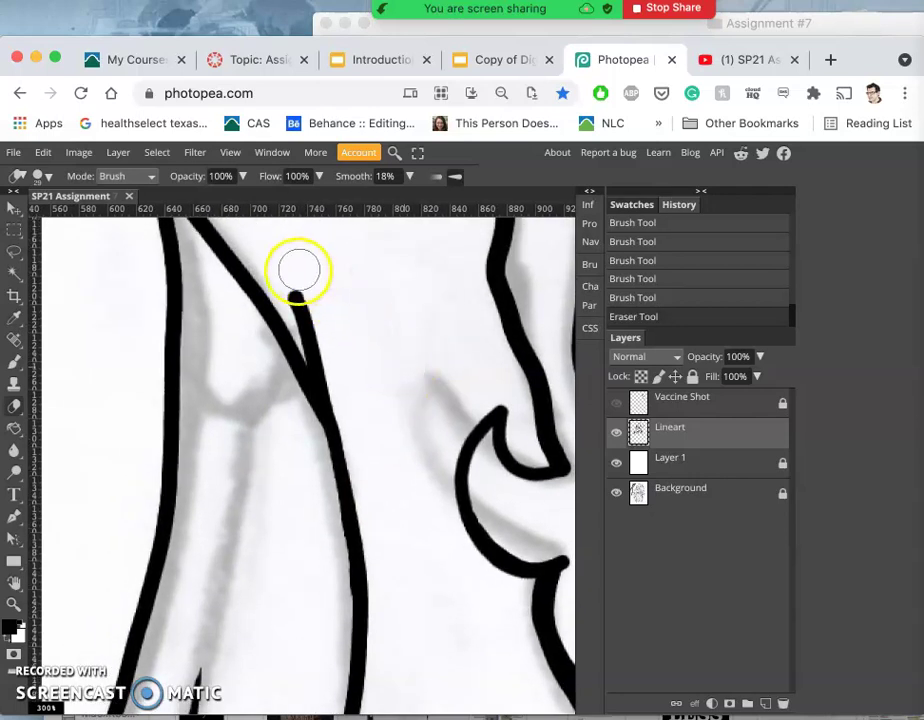
{"action": "mouse_move", "coordinate": [300, 280]}
{"action": "left_mouse_down"}
{"action": "mouse_move", "coordinate": [361, 441]}
{"action": "mouse_move", "coordinate": [301, 310]}
{"action": "mouse_move", "coordinate": [318, 347]}
{"action": "left_mouse_up"}
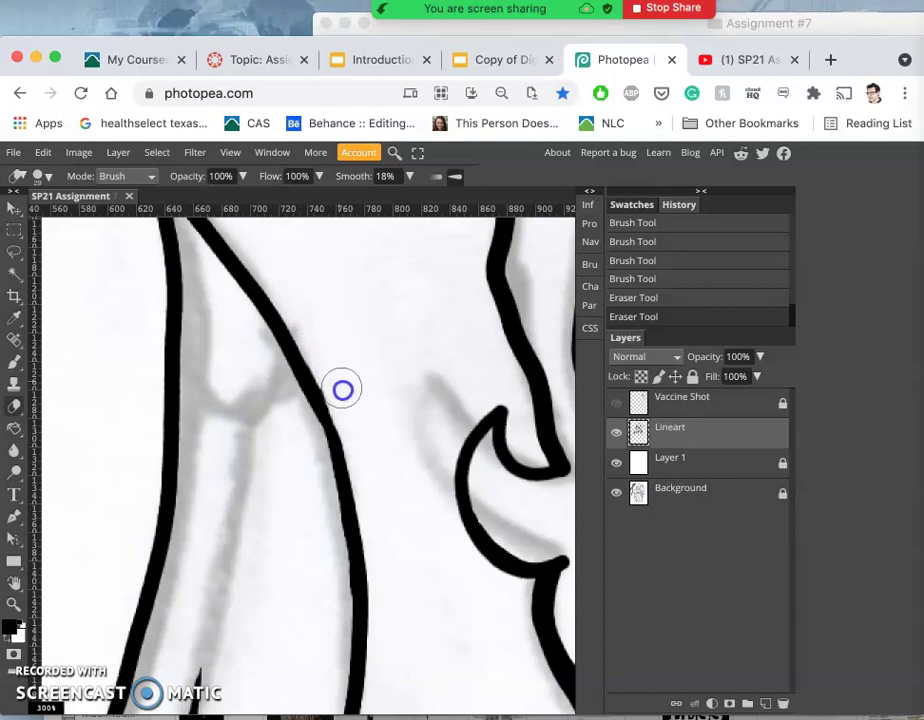
Step: Erase along the outer side of the blade's left edge below the tip to smooth and thin the line
{"action": "left_click_drag", "start_coordinate": [247, 466], "coordinate": [243, 446]}
{"action": "scroll", "coordinate": [243, 445], "scroll_direction": "left", "scroll_amount": 2}
{"action": "mouse_move", "coordinate": [198, 303]}
{"action": "left_mouse_down"}
{"action": "mouse_move", "coordinate": [204, 471]}
{"action": "mouse_move", "coordinate": [187, 552]}
{"action": "left_mouse_up"}
{"action": "left_click", "coordinate": [176, 432]}
{"action": "left_click_drag", "start_coordinate": [202, 299], "coordinate": [203, 332]}
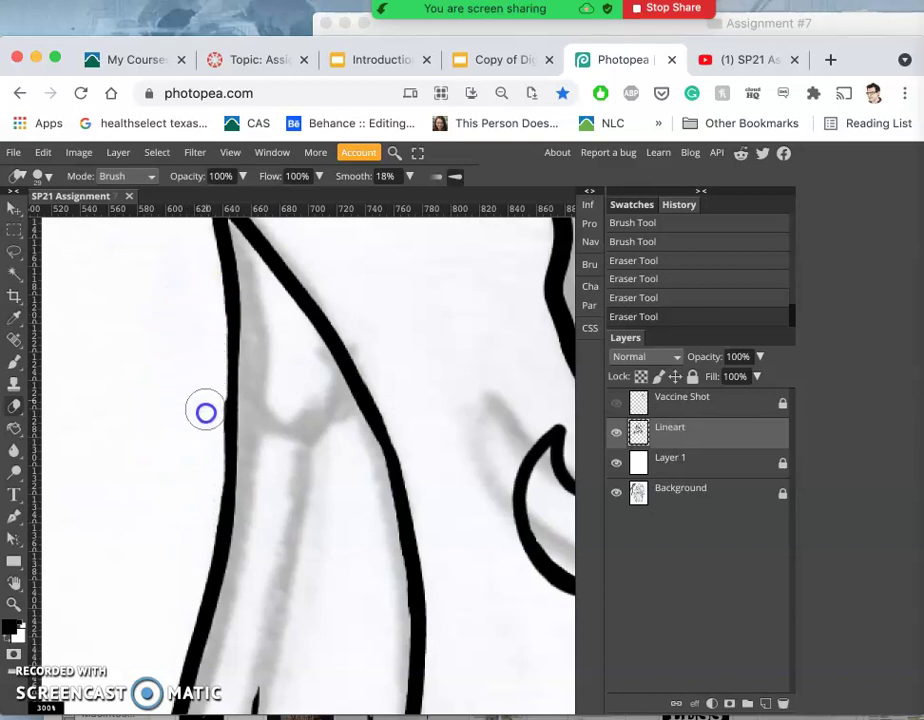
{"action": "mouse_move", "coordinate": [204, 453]}
{"action": "left_mouse_down"}
{"action": "mouse_move", "coordinate": [197, 485]}
{"action": "mouse_move", "coordinate": [188, 392]}
{"action": "left_mouse_up"}
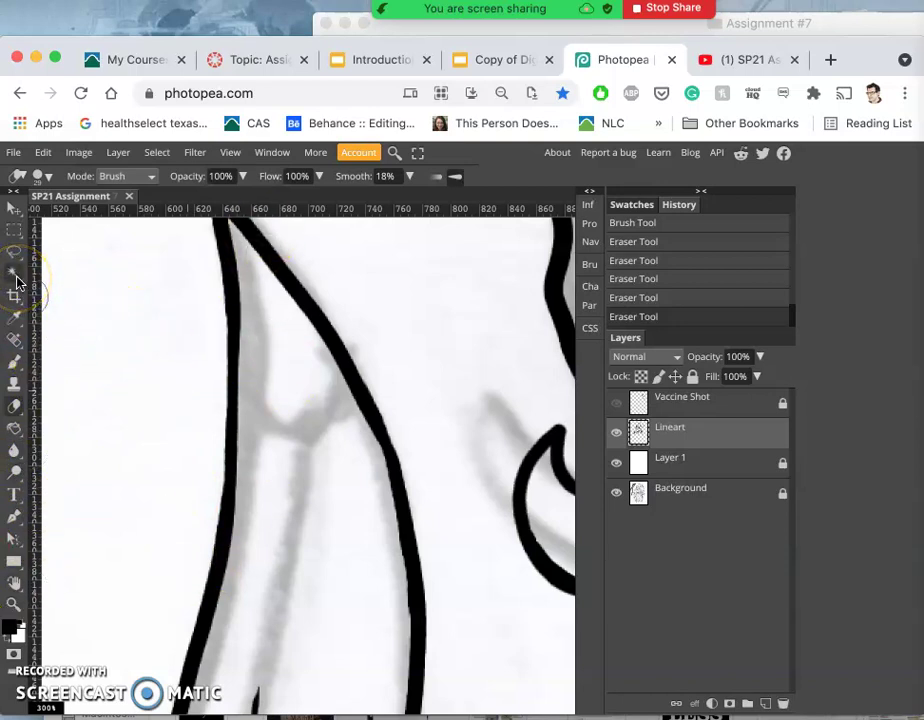
Step: Set the brush size to 7 px and thicken uneven stretches of the blade's left and right edges
{"action": "left_click", "coordinate": [14, 364]}
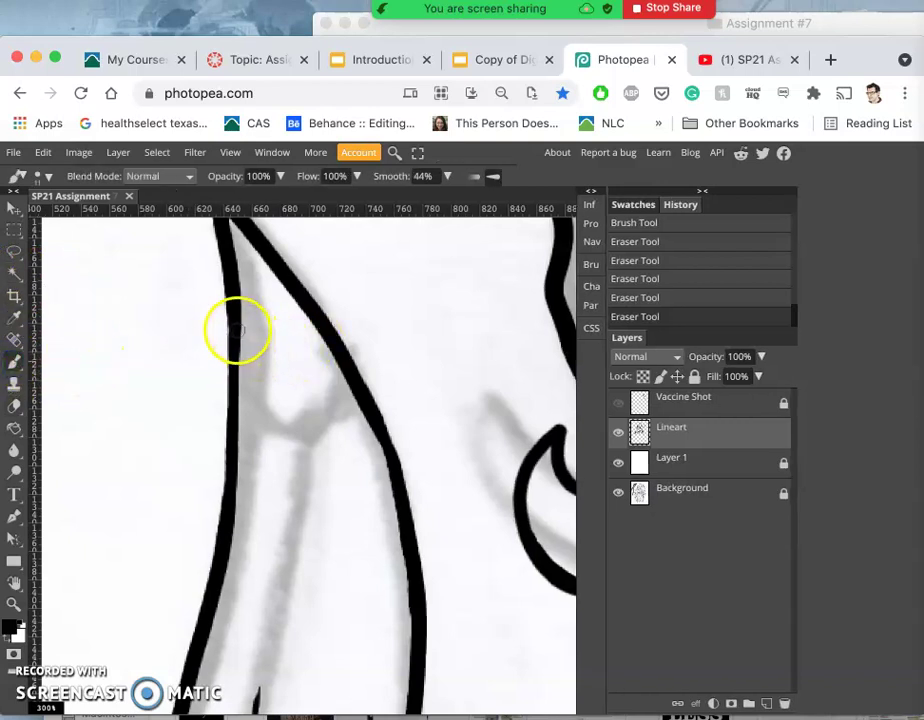
{"action": "left_click", "coordinate": [50, 177]}
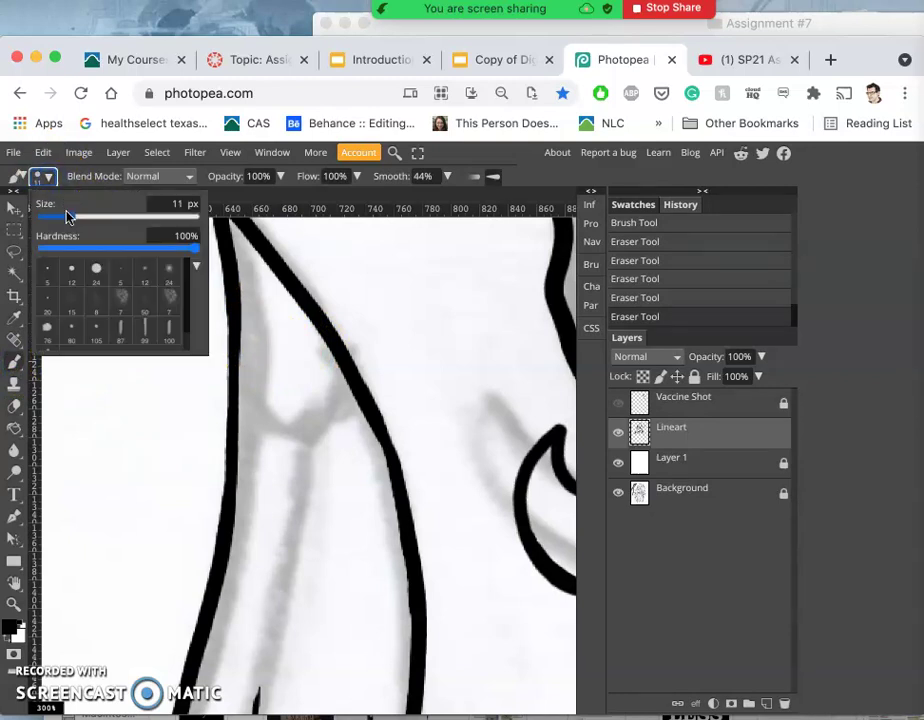
{"action": "left_click", "coordinate": [68, 218]}
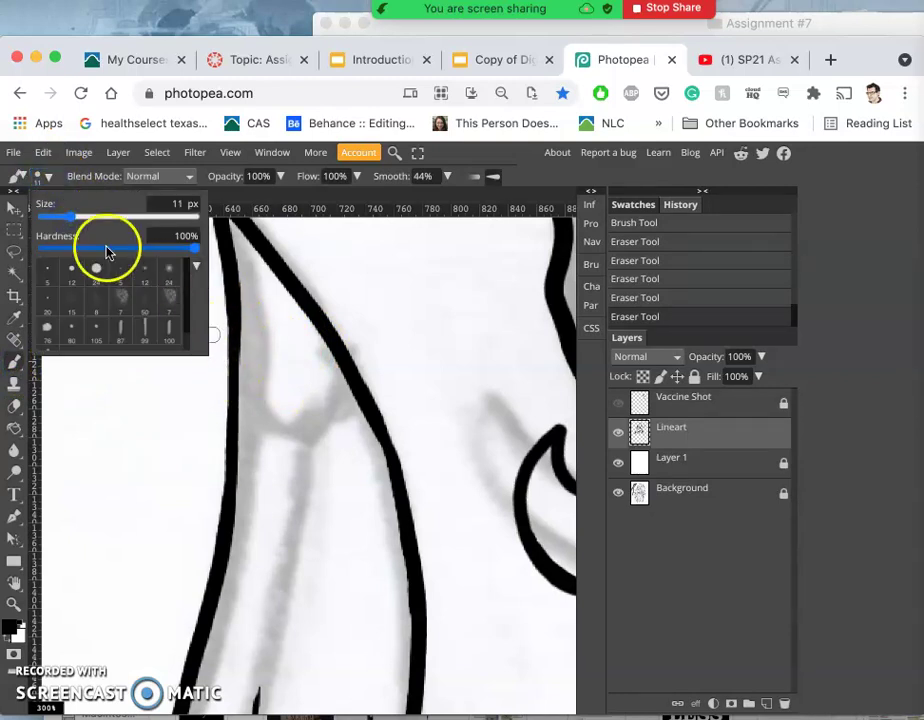
{"action": "left_click", "coordinate": [67, 218]}
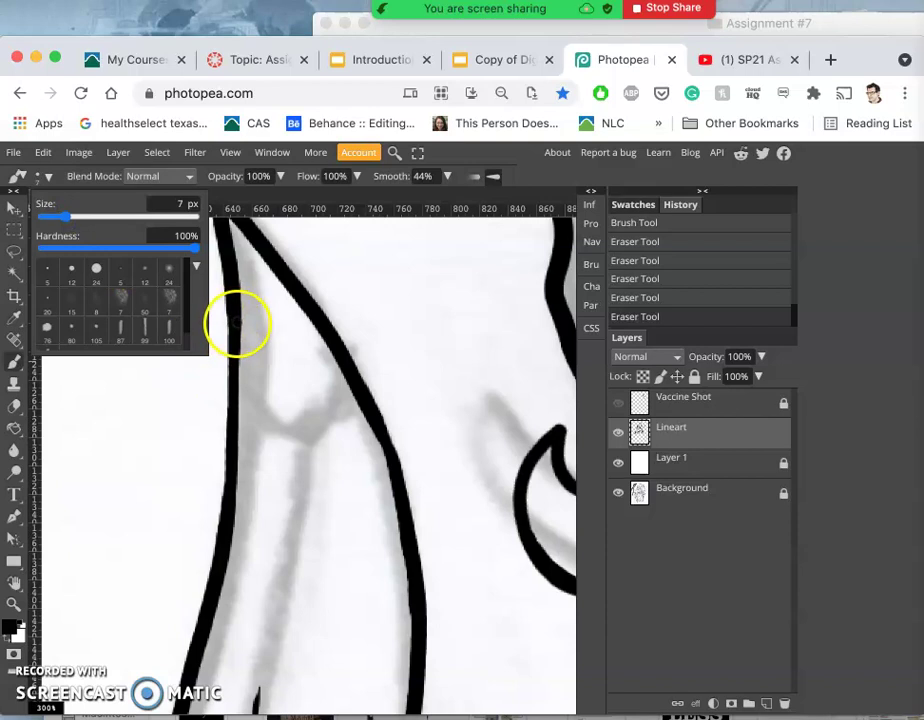
{"action": "left_click", "coordinate": [236, 327]}
{"action": "left_click_drag", "start_coordinate": [236, 344], "coordinate": [236, 363]}
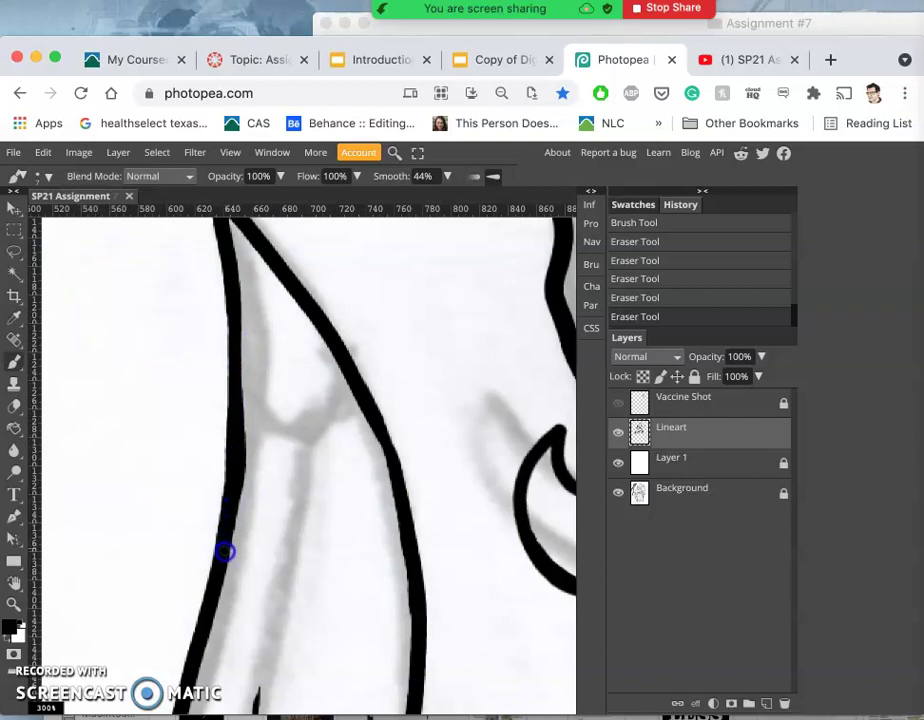
{"action": "left_click_drag", "start_coordinate": [224, 554], "coordinate": [222, 562]}
{"action": "left_click", "coordinate": [375, 420]}
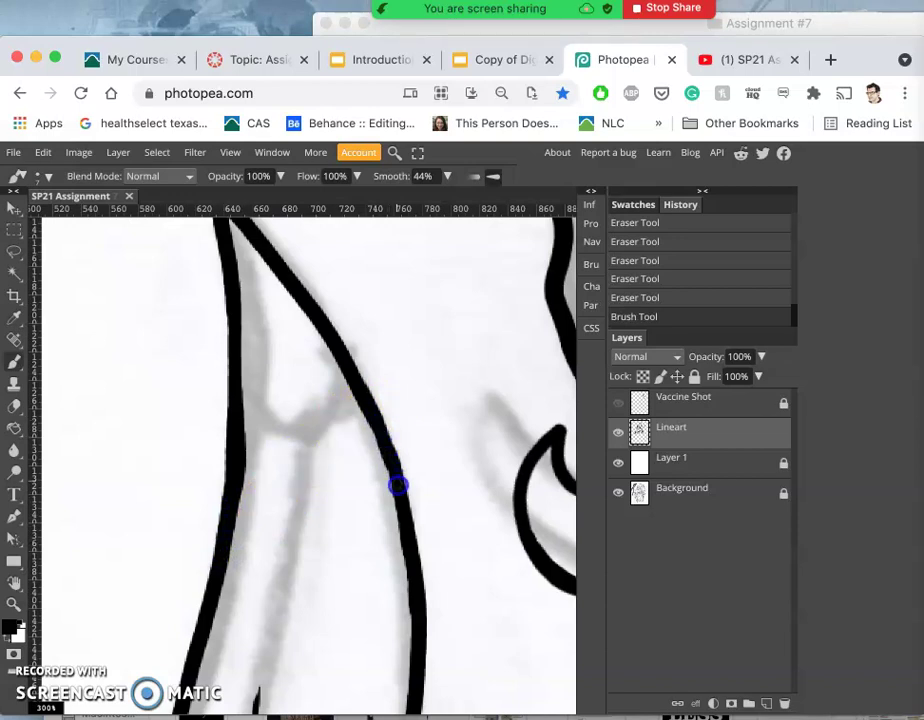
Step: Smooth the bulge on the inner side of the blade's left edge by alternately erasing excess ink and filling gaps with the 7 px brush
{"action": "scroll", "coordinate": [365, 384], "scroll_direction": "down", "scroll_amount": 5}
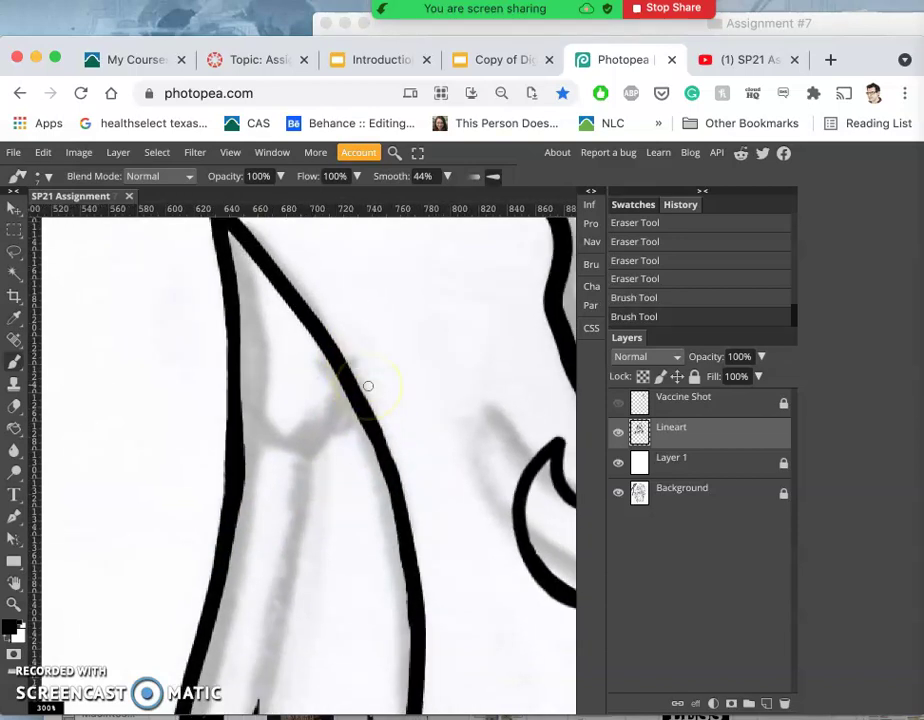
{"action": "scroll", "coordinate": [369, 385], "scroll_direction": "down", "scroll_amount": 2}
{"action": "scroll", "coordinate": [355, 410], "scroll_direction": "up", "scroll_amount": 4}
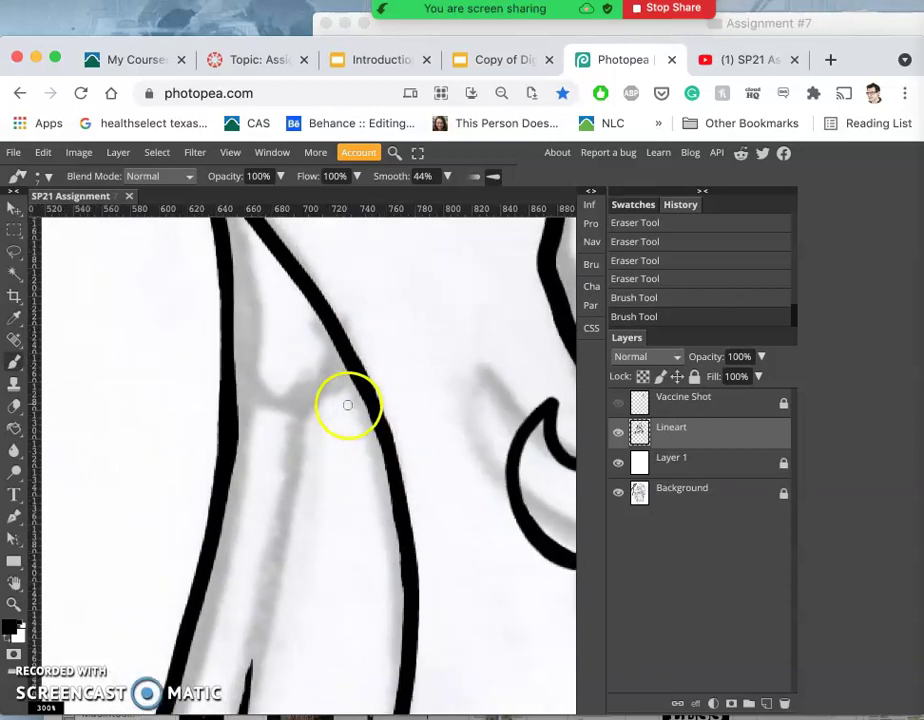
{"action": "left_click", "coordinate": [14, 405]}
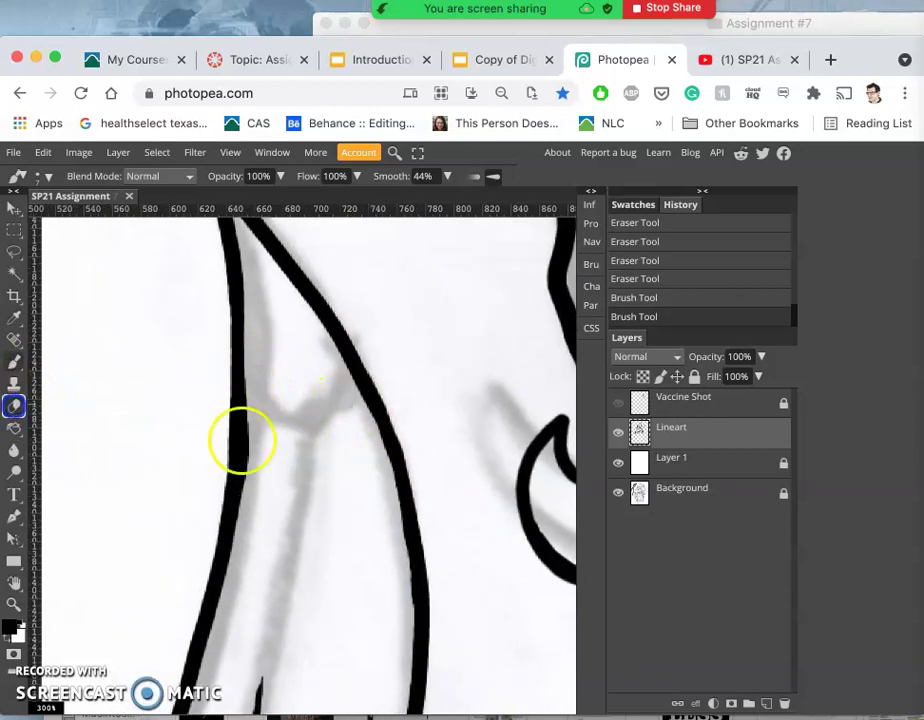
{"action": "mouse_move", "coordinate": [288, 444]}
{"action": "left_mouse_down"}
{"action": "mouse_move", "coordinate": [282, 476]}
{"action": "mouse_move", "coordinate": [277, 489]}
{"action": "mouse_move", "coordinate": [278, 468]}
{"action": "mouse_move", "coordinate": [270, 493]}
{"action": "mouse_move", "coordinate": [267, 457]}
{"action": "mouse_move", "coordinate": [262, 483]}
{"action": "mouse_move", "coordinate": [267, 418]}
{"action": "mouse_move", "coordinate": [264, 507]}
{"action": "left_mouse_up"}
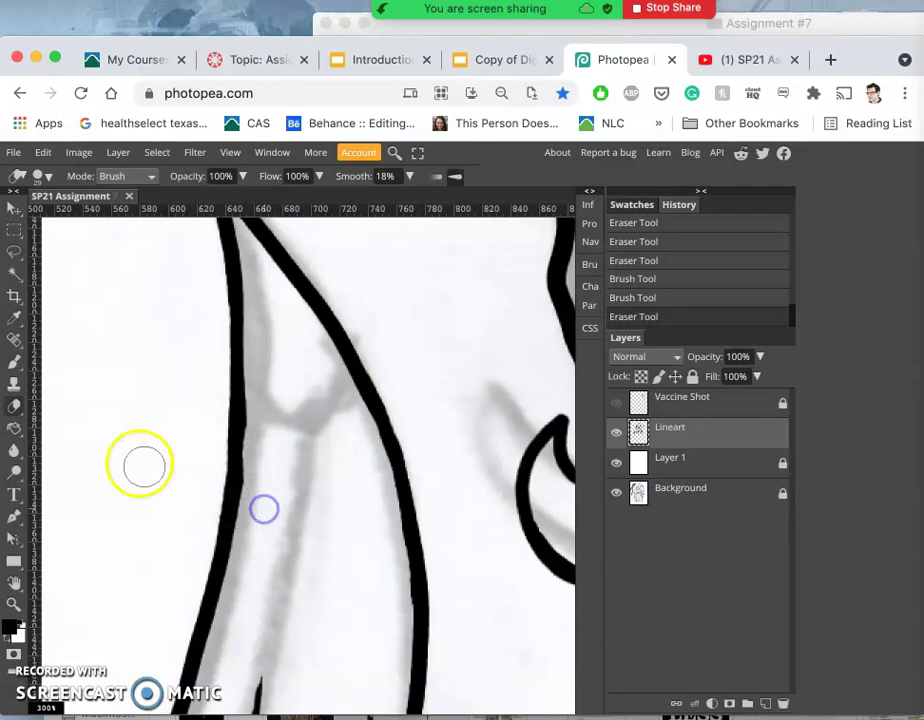
{"action": "left_click", "coordinate": [14, 362]}
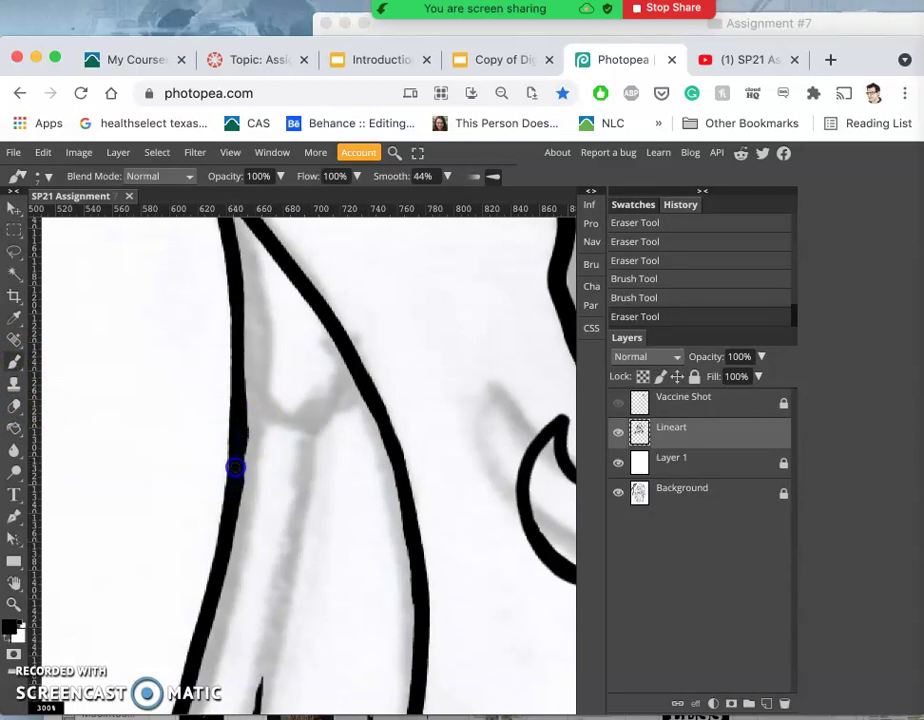
{"action": "left_click", "coordinate": [237, 453]}
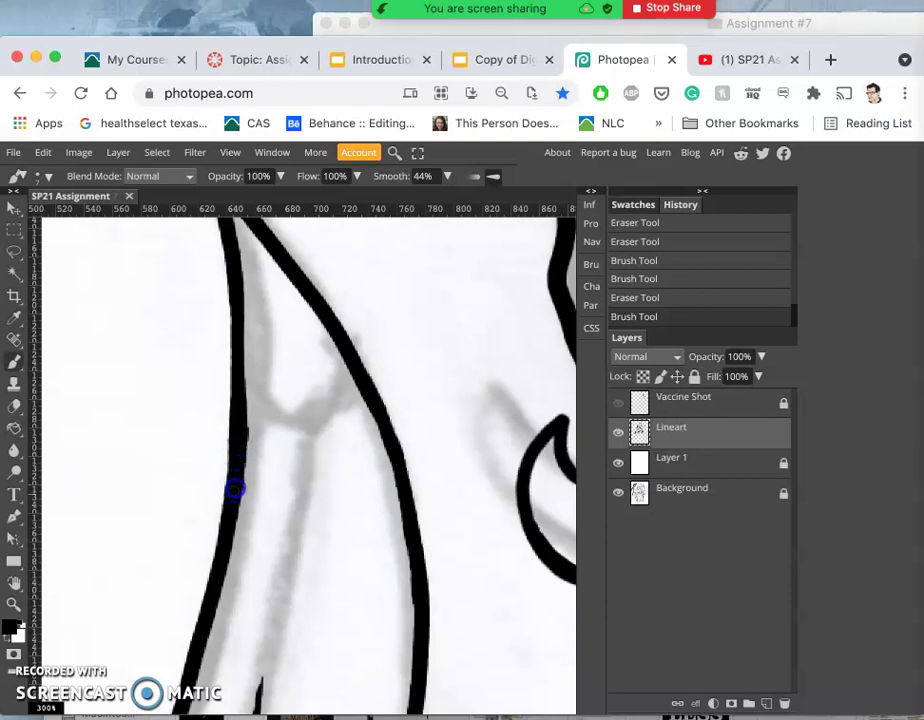
{"action": "left_click", "coordinate": [14, 405]}
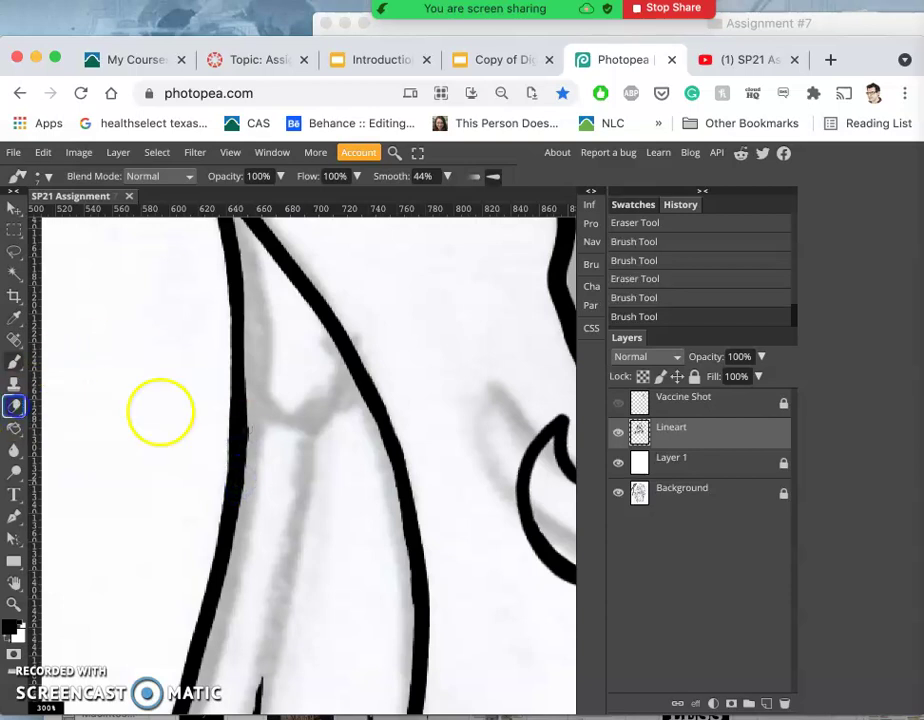
{"action": "left_click", "coordinate": [268, 428]}
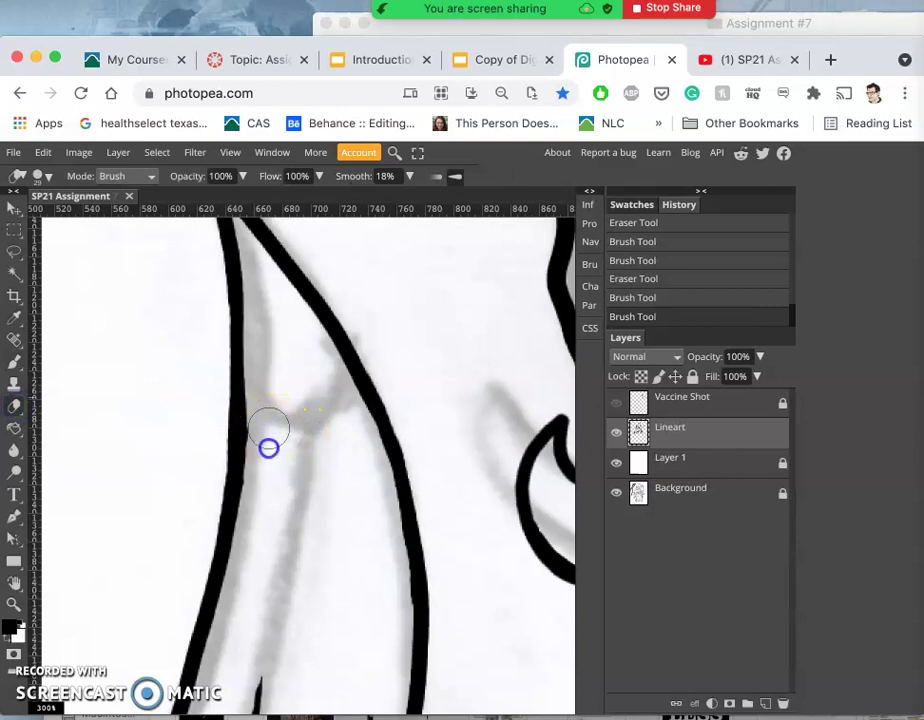
{"action": "mouse_move", "coordinate": [268, 448]}
{"action": "left_mouse_down"}
{"action": "mouse_move", "coordinate": [268, 458]}
{"action": "mouse_move", "coordinate": [265, 425]}
{"action": "left_mouse_up"}
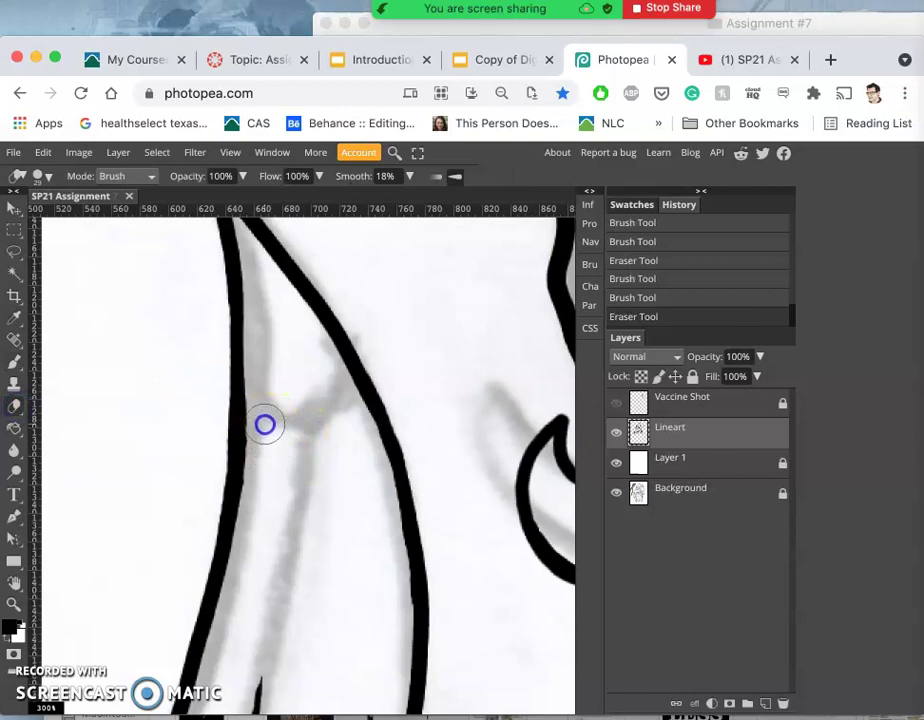
Step: Ink the V-shaped facet lines below the blade's tip and the central ridge running down to the diamond's line, redoing the facet's right branch
{"action": "scroll", "coordinate": [300, 518], "scroll_direction": "down", "scroll_amount": 5}
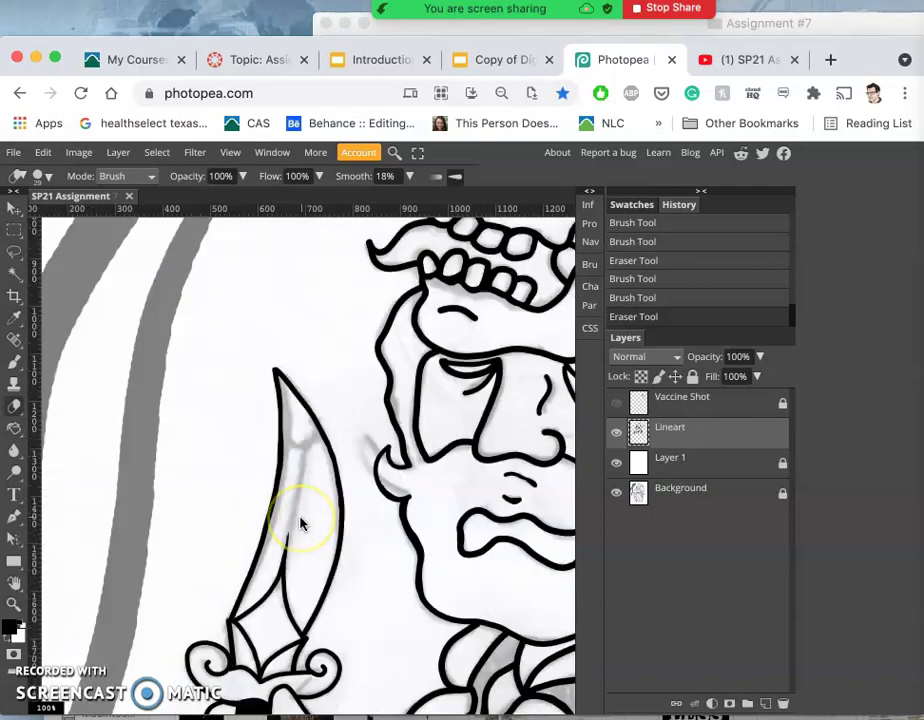
{"action": "scroll", "coordinate": [300, 524], "scroll_direction": "down", "scroll_amount": 3}
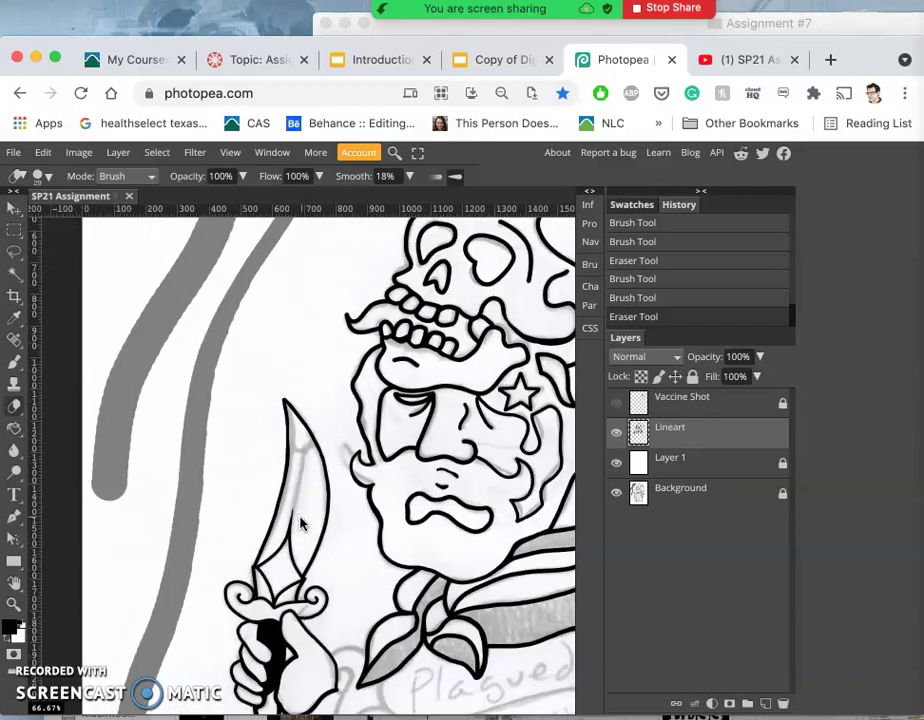
{"action": "key", "text": "super+plus"}
{"action": "key", "text": "super+plus"}
{"action": "scroll", "coordinate": [301, 470], "scroll_direction": "down", "scroll_amount": 1}
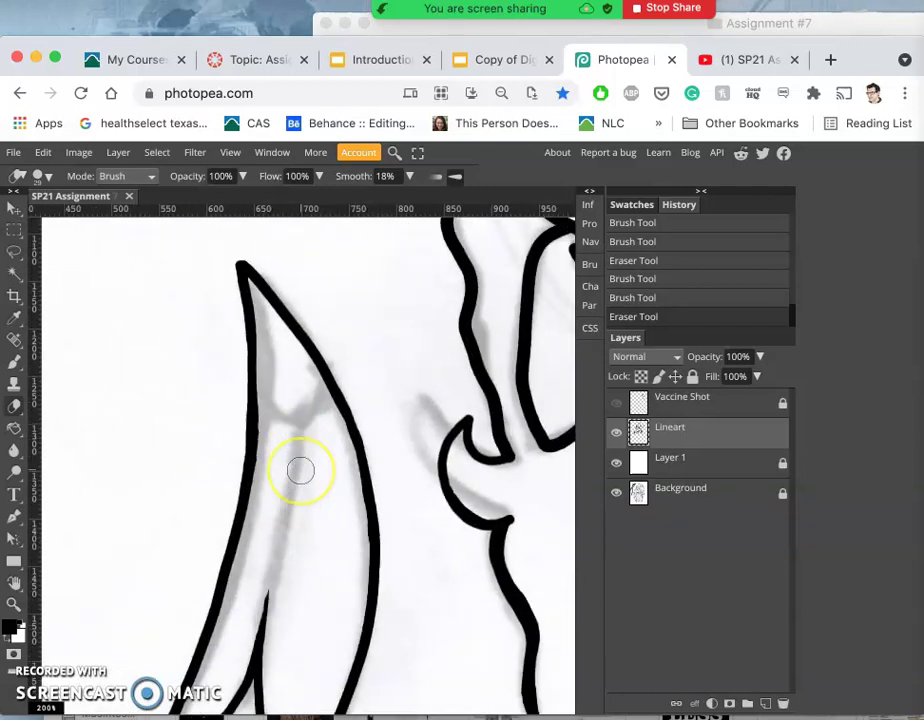
{"action": "scroll", "coordinate": [301, 470], "scroll_direction": "down", "scroll_amount": 4}
{"action": "scroll", "coordinate": [301, 470], "scroll_direction": "up", "scroll_amount": 1}
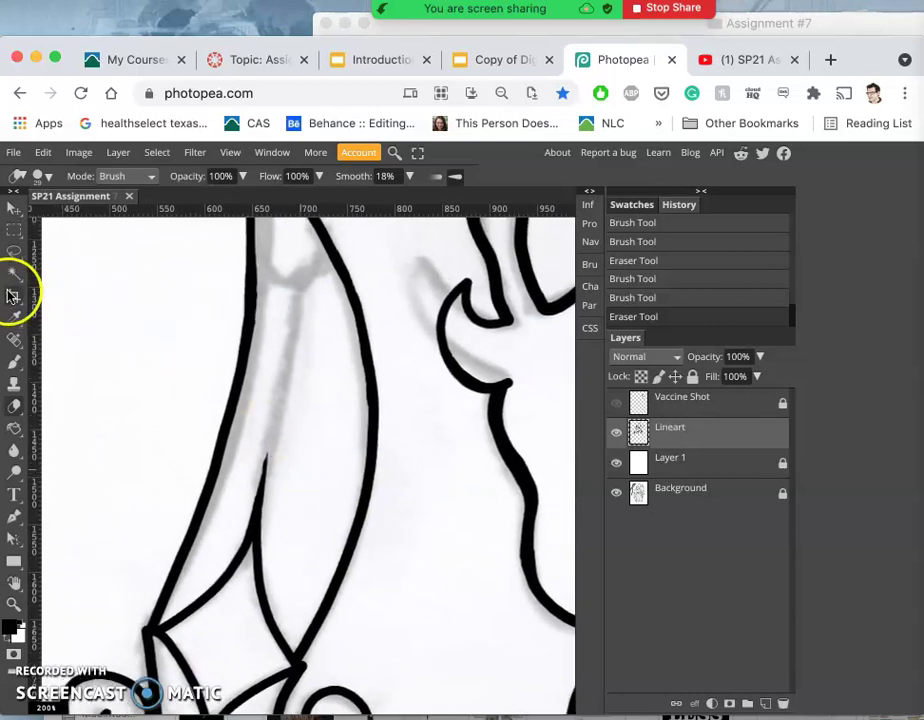
{"action": "left_click", "coordinate": [14, 362]}
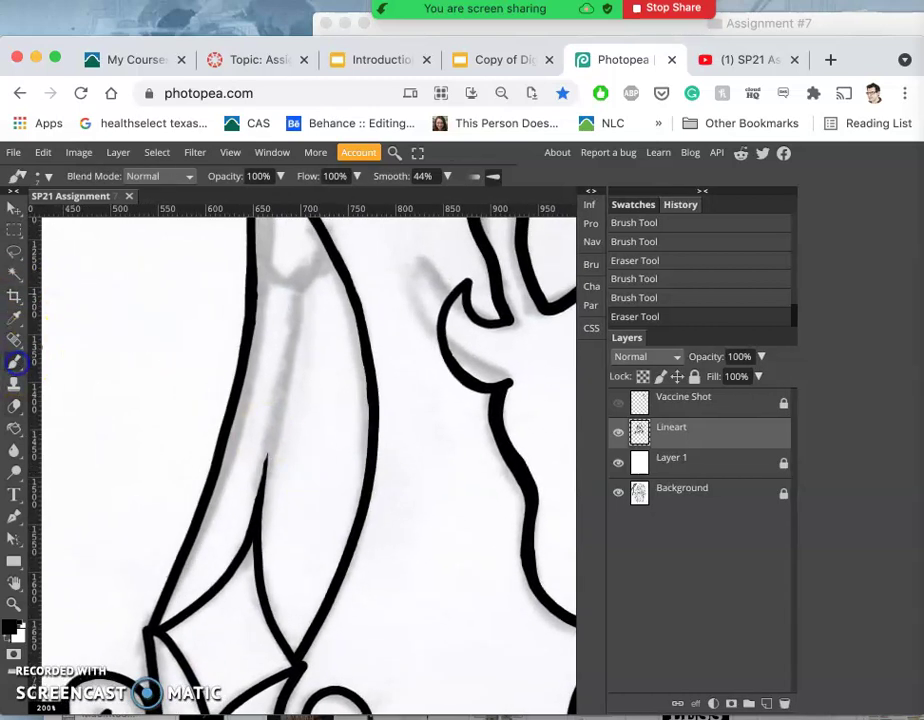
{"action": "mouse_move", "coordinate": [263, 246]}
{"action": "left_mouse_down"}
{"action": "mouse_move", "coordinate": [254, 264]}
{"action": "mouse_move", "coordinate": [297, 300]}
{"action": "mouse_move", "coordinate": [331, 253]}
{"action": "left_mouse_up"}
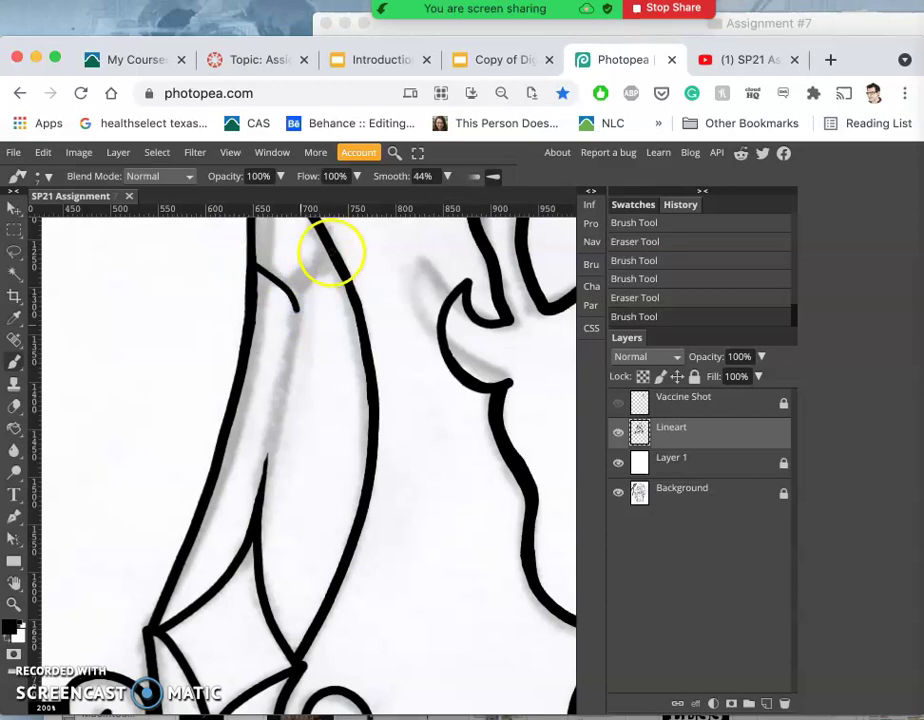
{"action": "key", "text": "super+z"}
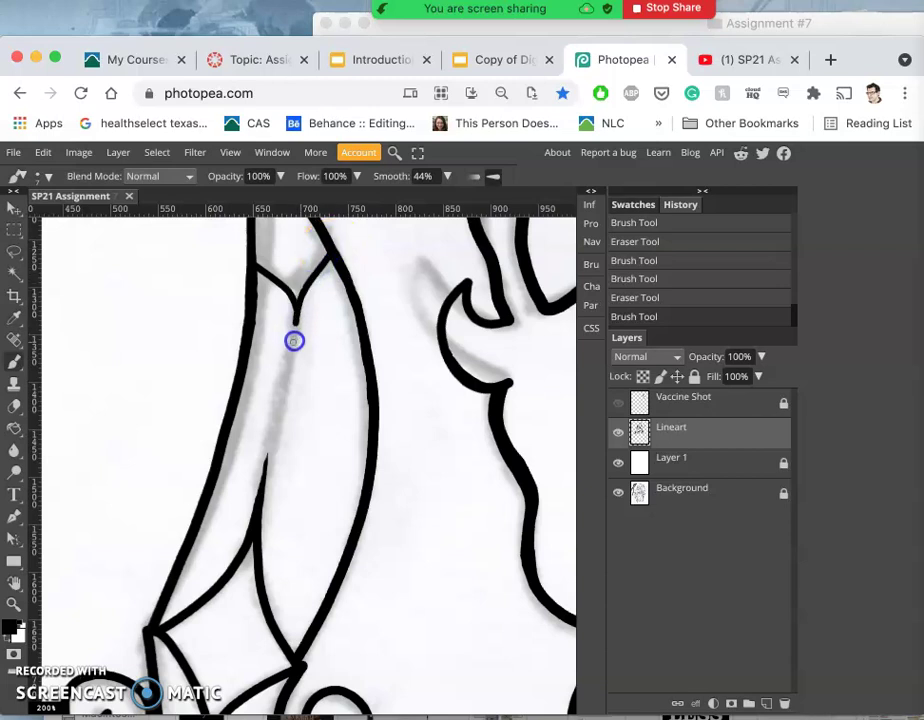
{"action": "left_click_drag", "start_coordinate": [287, 383], "coordinate": [270, 468]}
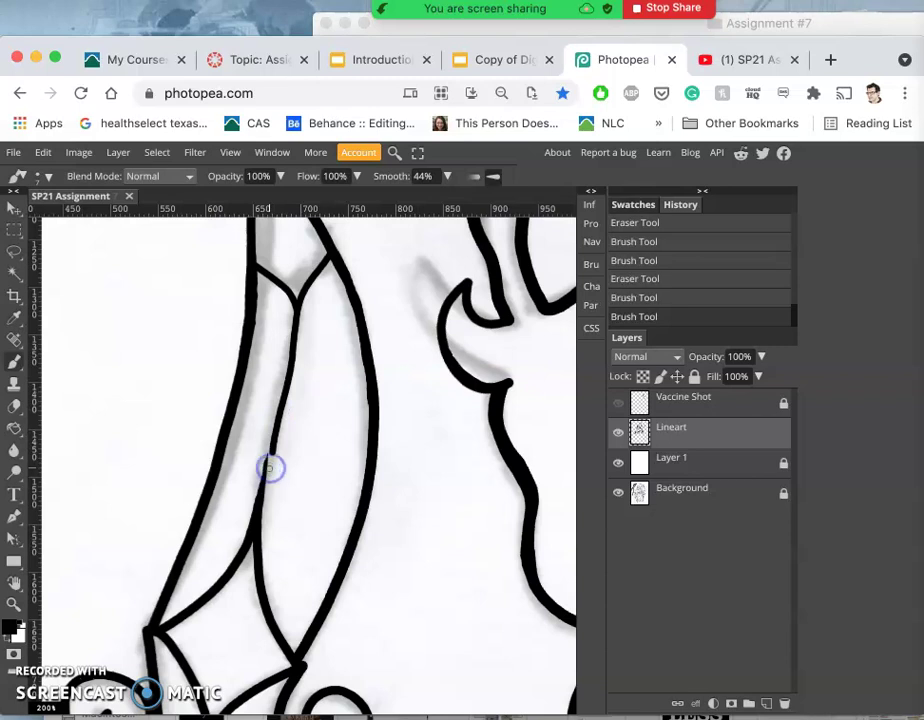
Step: Erase along the right side of the blade's central ridge to thin the line where it meets the diamond's tapered point
{"action": "left_click", "coordinate": [14, 405]}
{"action": "mouse_move", "coordinate": [306, 365]}
{"action": "left_mouse_down"}
{"action": "mouse_move", "coordinate": [327, 343]}
{"action": "mouse_move", "coordinate": [284, 465]}
{"action": "mouse_move", "coordinate": [310, 354]}
{"action": "mouse_move", "coordinate": [292, 416]}
{"action": "left_mouse_up"}
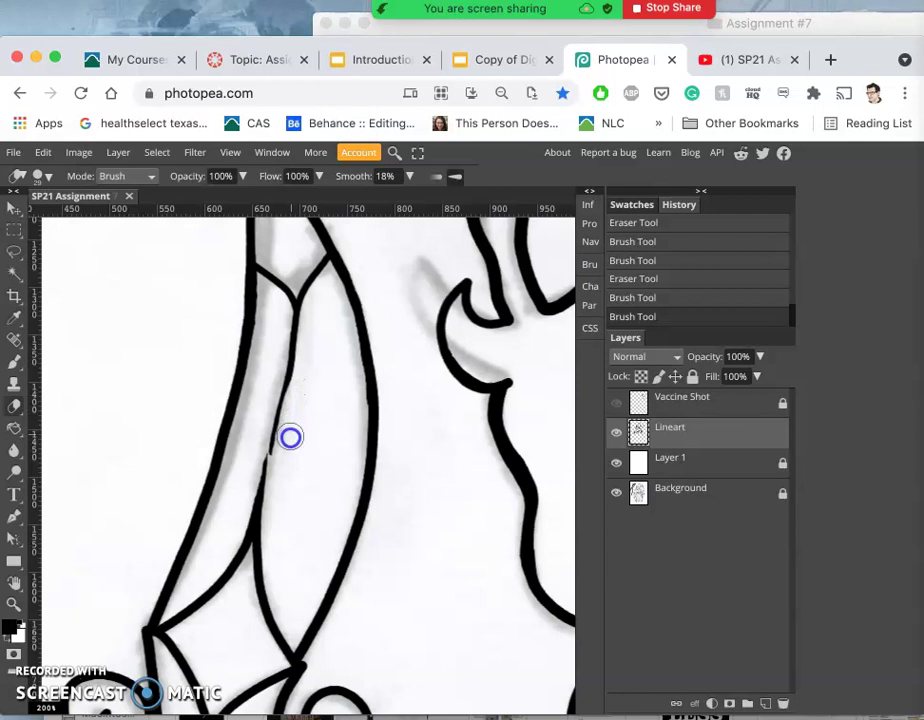